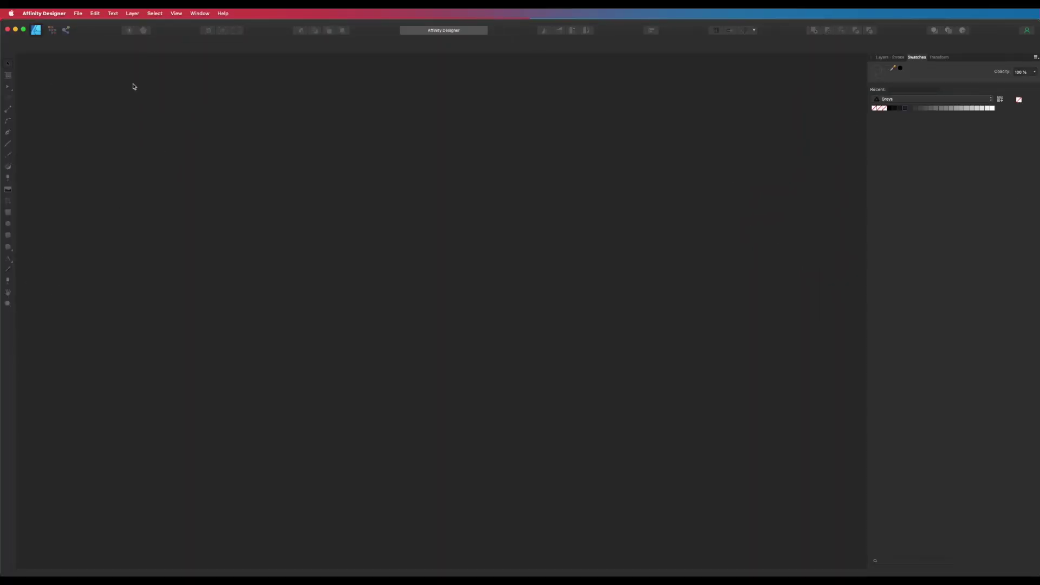
# Create a new print document with a 500 × 500 mm page in millimetres
pyautogui.click(82, 11)
pyautogui.click(87, 23)
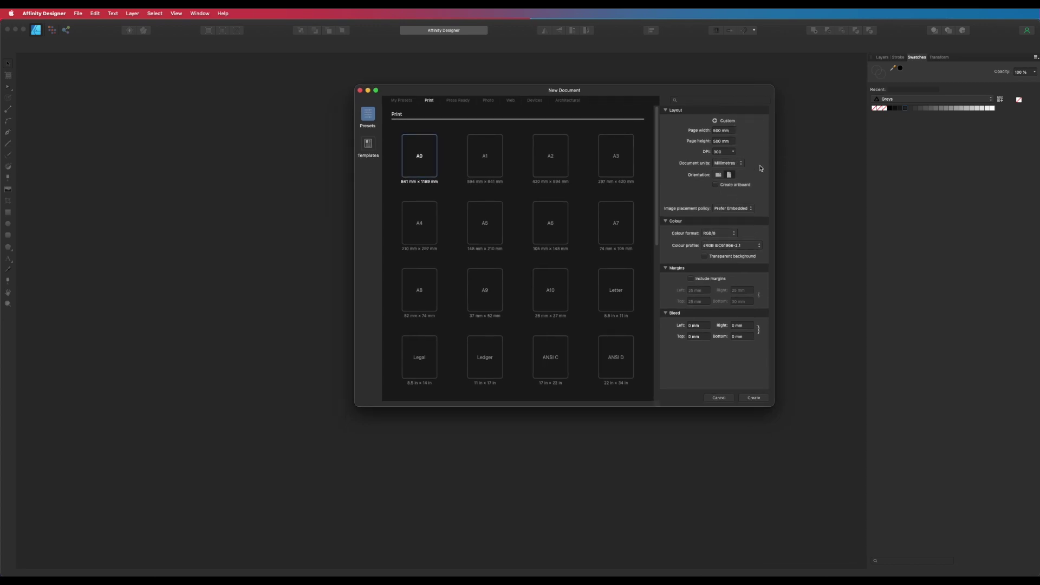
pyautogui.click(751, 401)
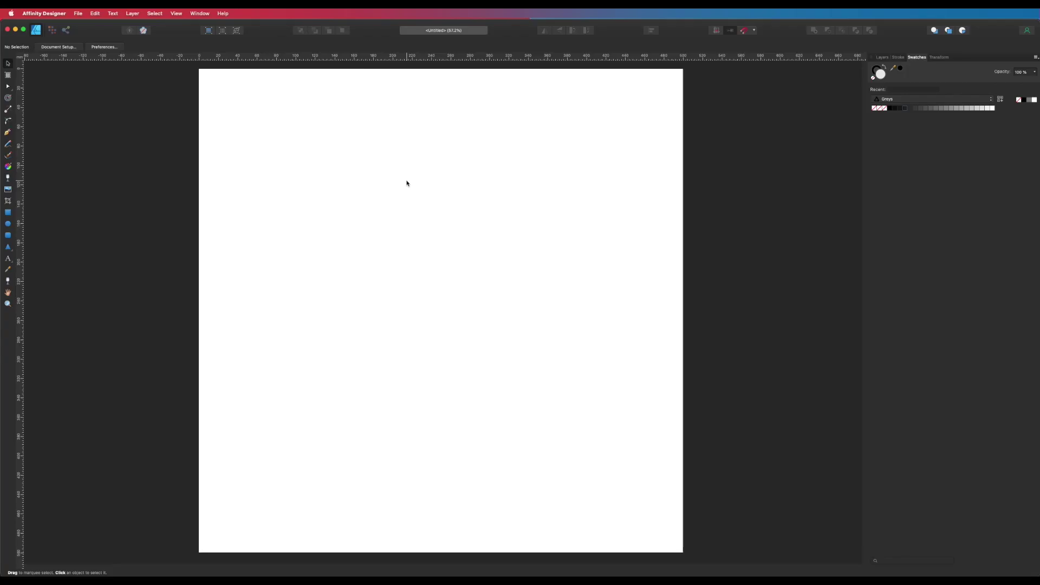
# Add the artistic text "DO NOT FADE" to the upper part of the page and scale it up to about 92 pt
pyautogui.press('t')
pyautogui.click(362, 176)
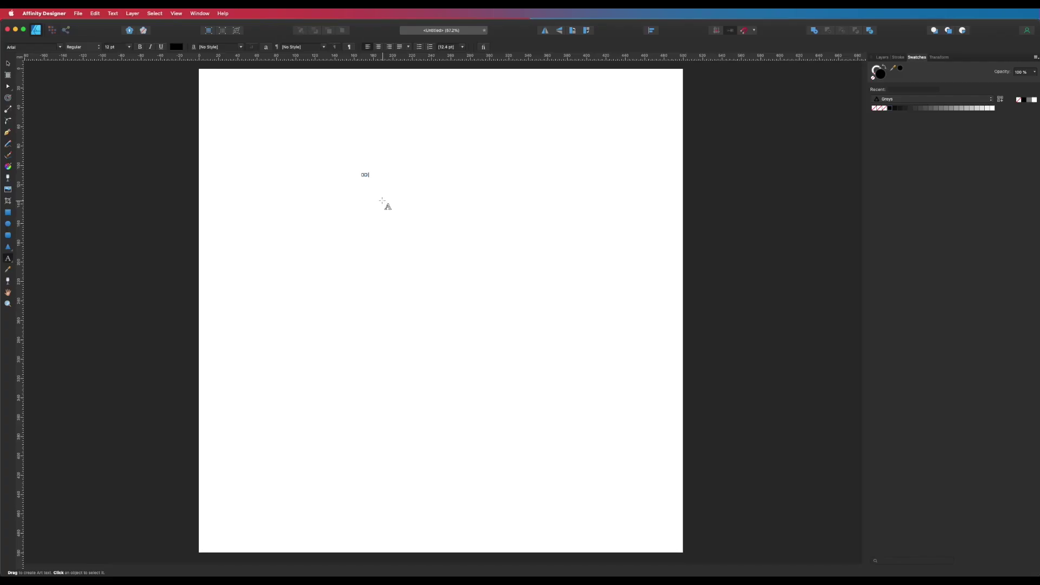
pyautogui.click(10, 64)
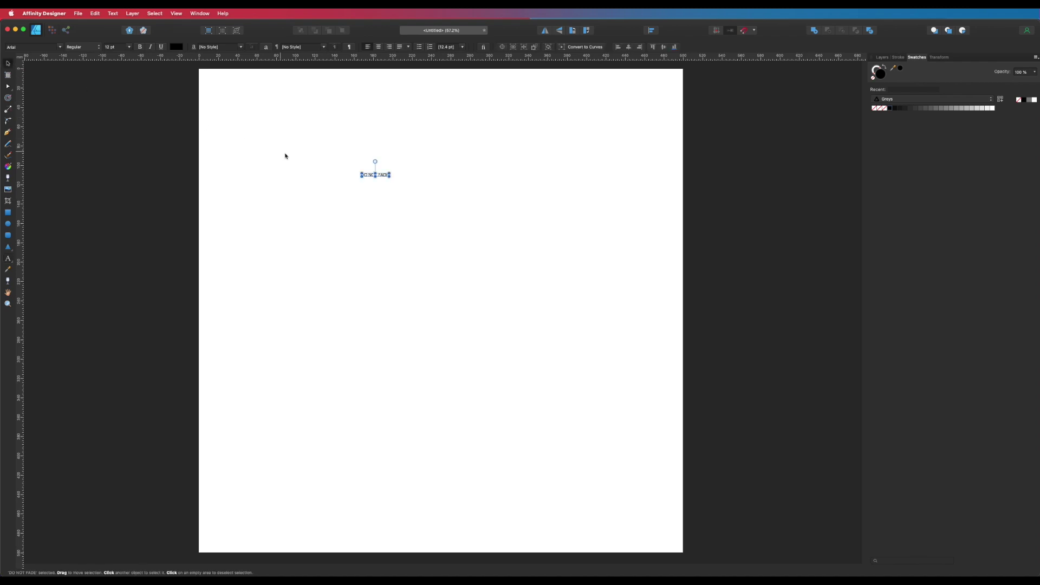
pyautogui.moveTo(390, 175); pyautogui.dragTo(548, 284)
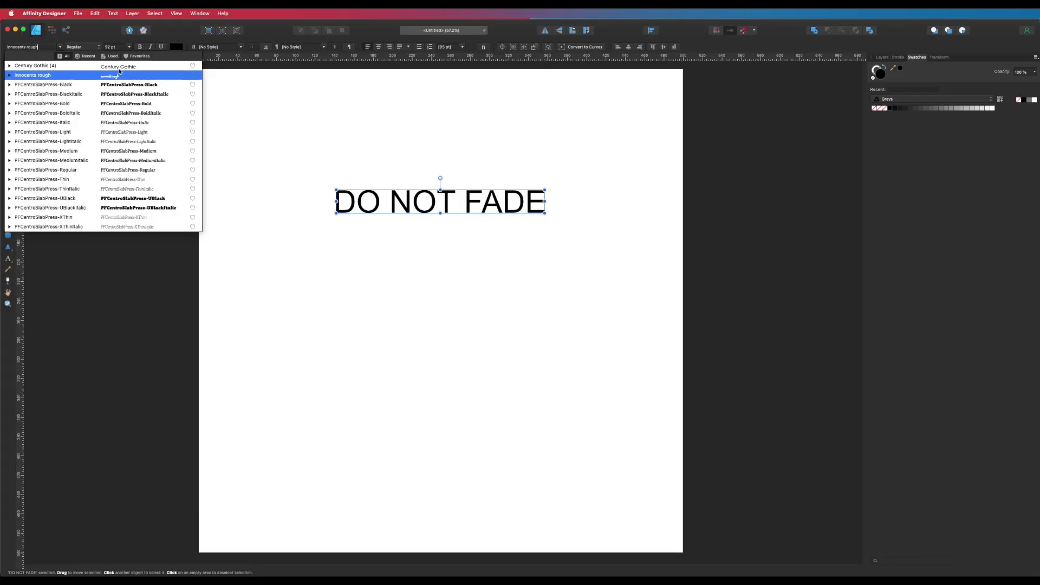
# Set the DO NOT FADE text's font to Century Gothic in the Bold style
pyautogui.click(119, 67)
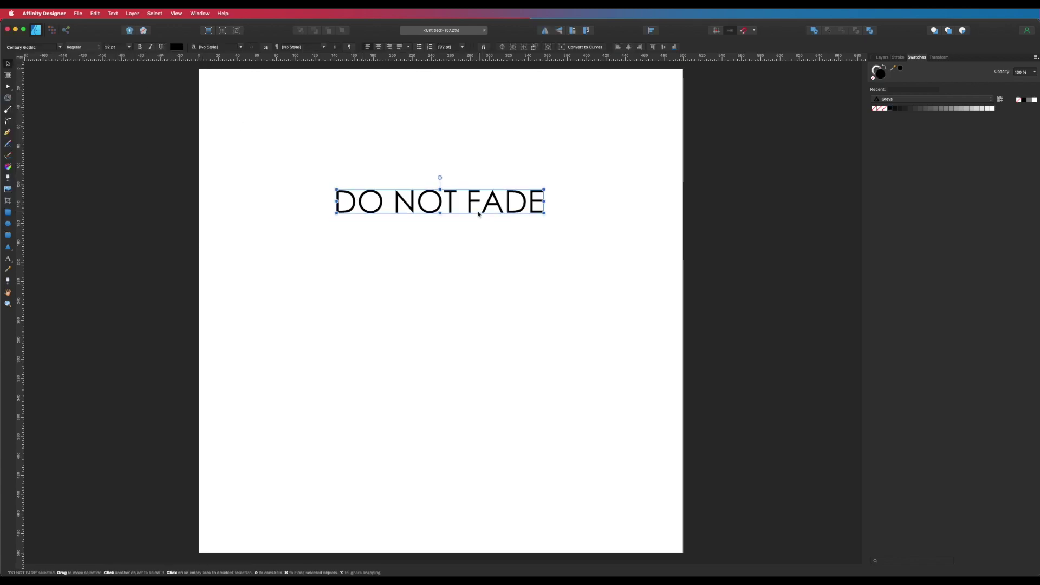
pyautogui.click(89, 49)
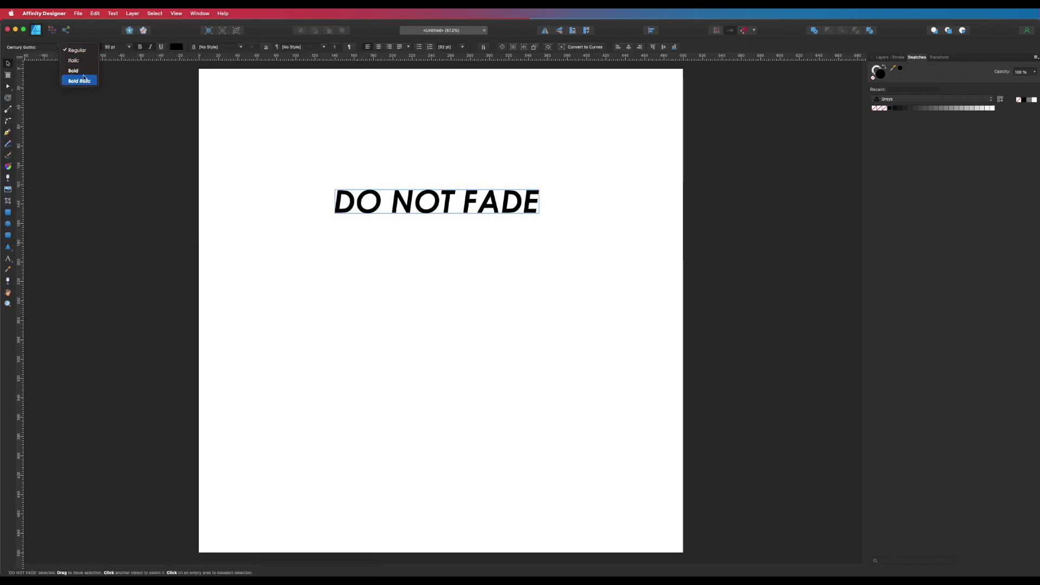
pyautogui.click(460, 245)
# Move the DO NOT FADE text to the page's upper-left corner and place a duplicate directly beneath it
pyautogui.moveTo(477, 204)
pyautogui.mouseDown()
pyautogui.moveTo(480, 158)
pyautogui.moveTo(354, 83)
pyautogui.moveTo(354, 137)
pyautogui.mouseUp()
pyautogui.click(506, 255)
pyautogui.click(360, 164)
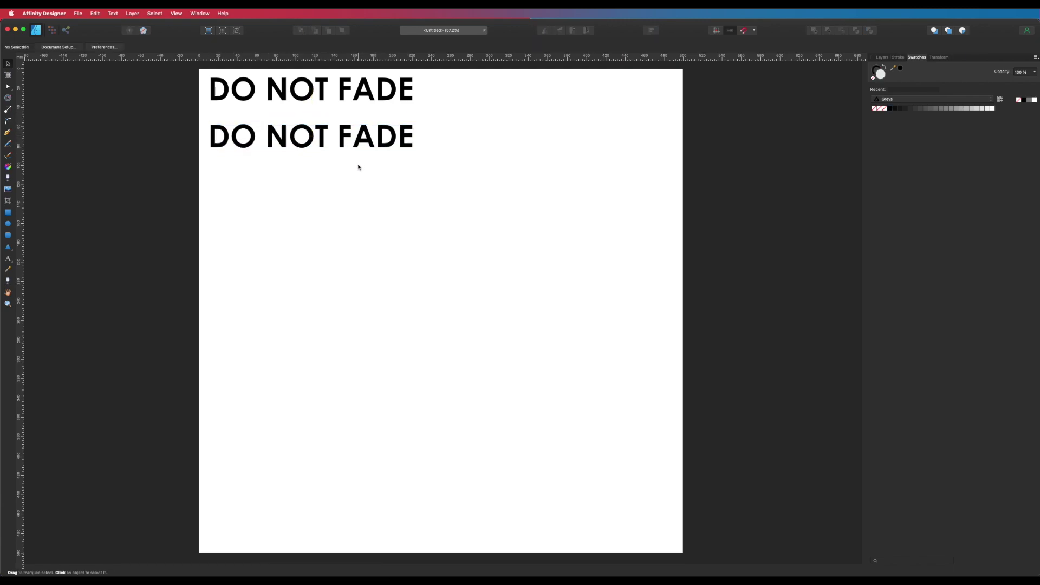
# Change the font of the lower DO NOT FADE copy to SharnayBlack
pyautogui.doubleClick(352, 136)
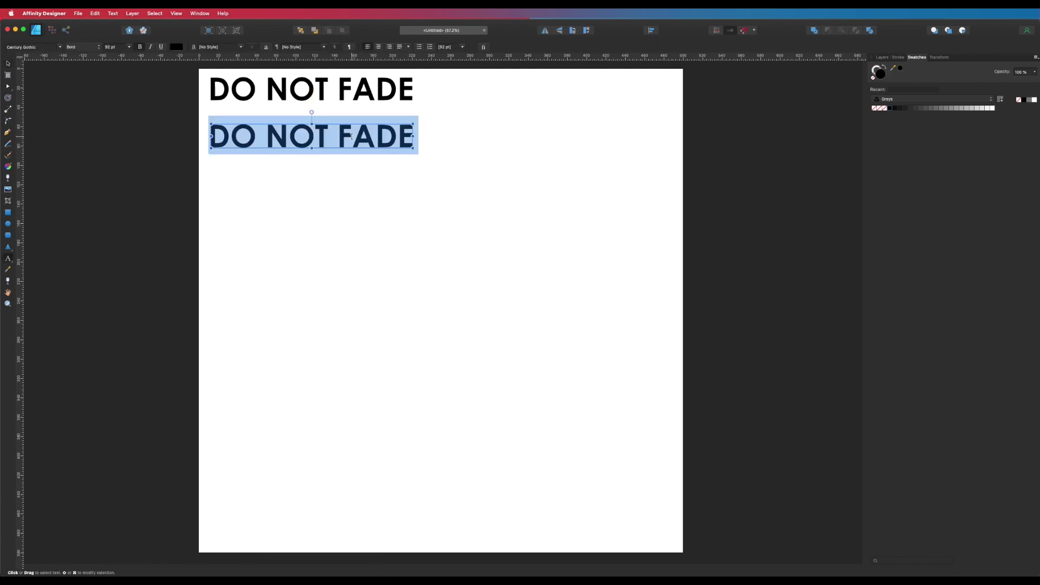
pyautogui.click(21, 47)
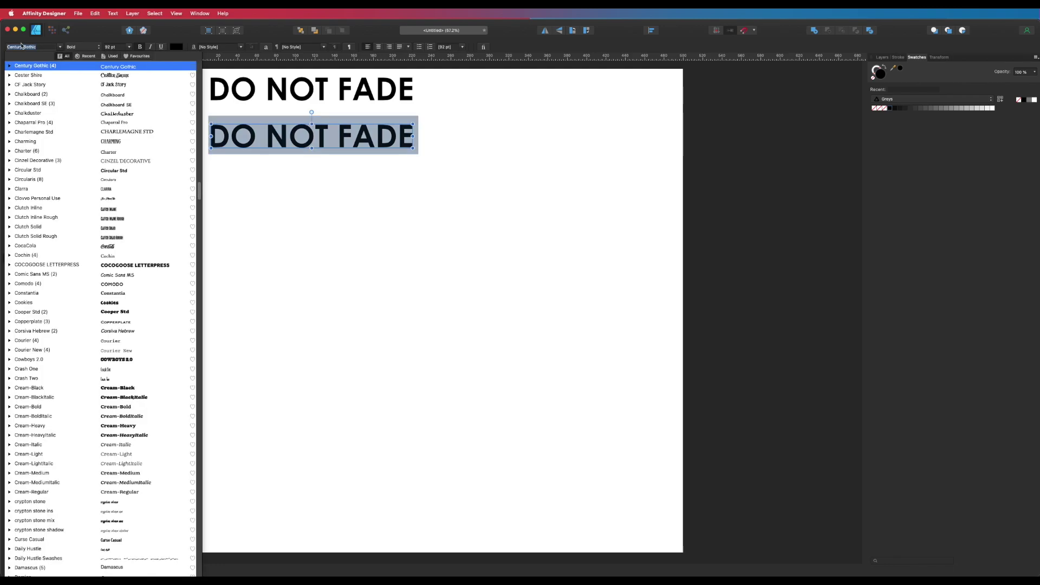
pyautogui.write('sha')
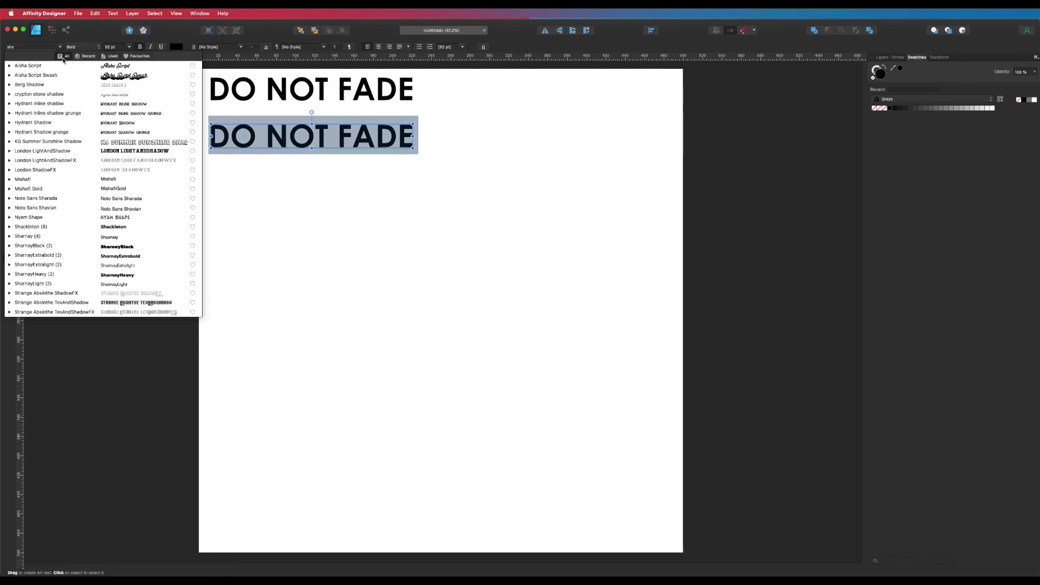
pyautogui.click(109, 246)
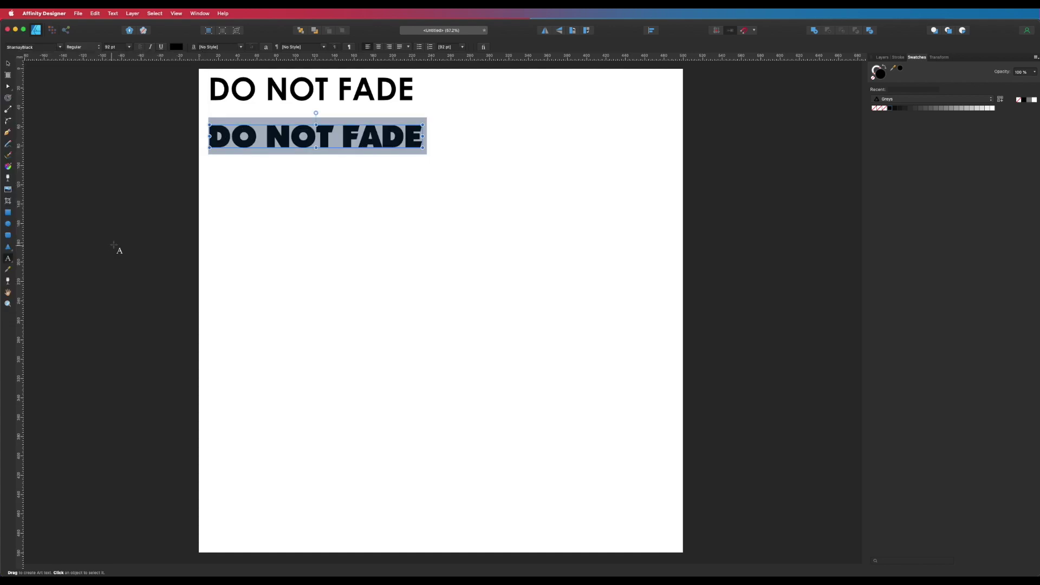
pyautogui.press('Escape')
# Move the SharnayBlack DO NOT FADE text to the middle of the page, away from the Century Gothic reference
pyautogui.moveTo(359, 144); pyautogui.dragTo(468, 196)
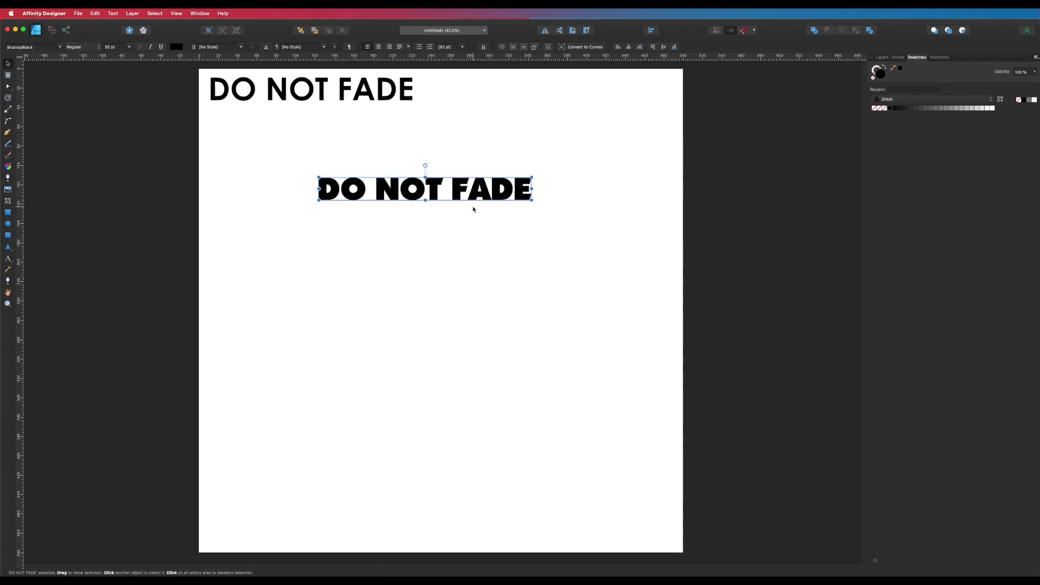
pyautogui.click(440, 247)
pyautogui.click(297, 99)
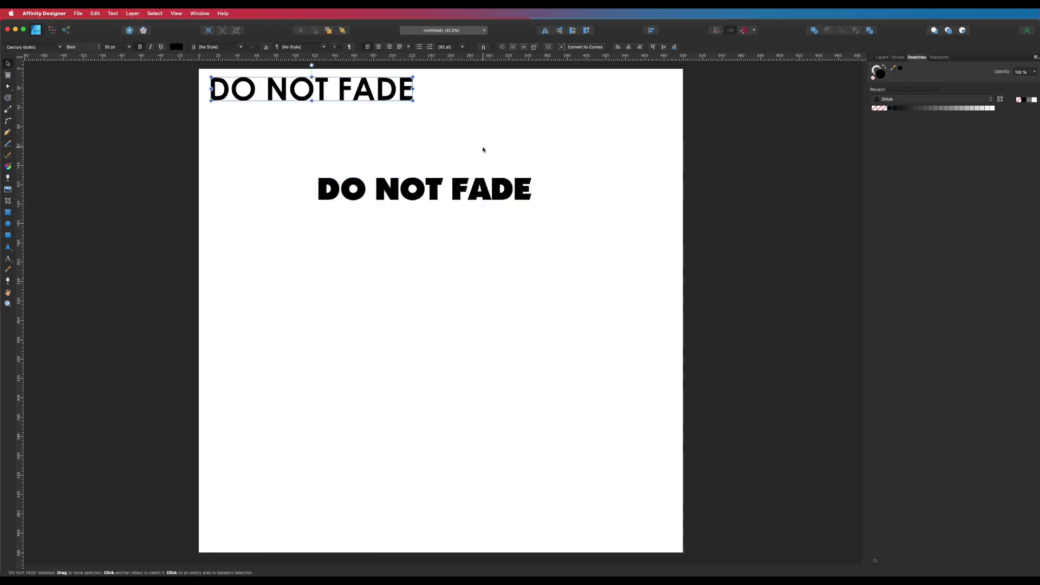
pyautogui.moveTo(481, 185); pyautogui.dragTo(442, 280)
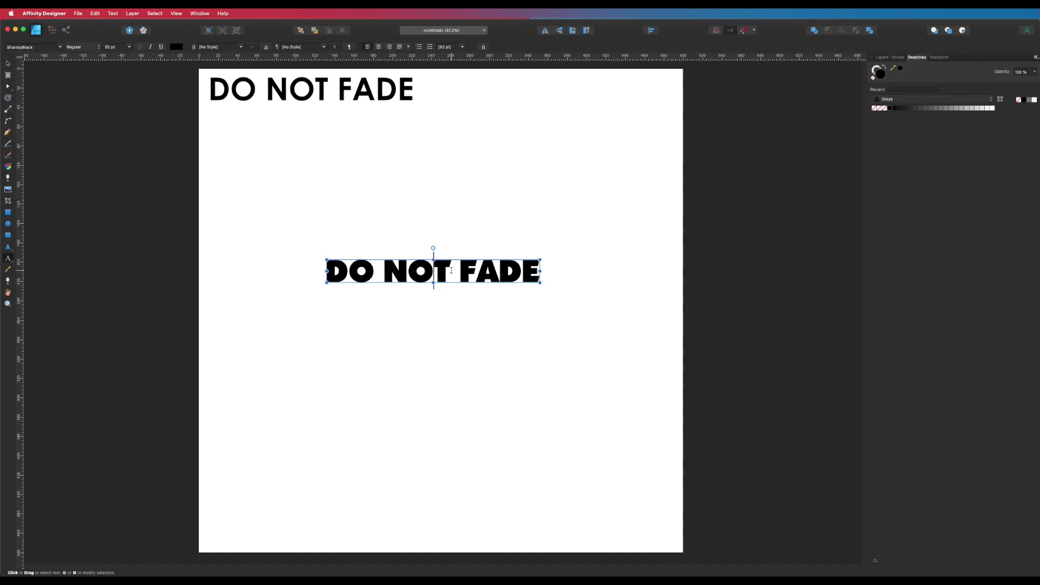
# Split "DO NOT" out of the SharnayBlack text into its own text object and place it above FADE
pyautogui.moveTo(451, 270); pyautogui.dragTo(302, 267)
pyautogui.press('super+c')
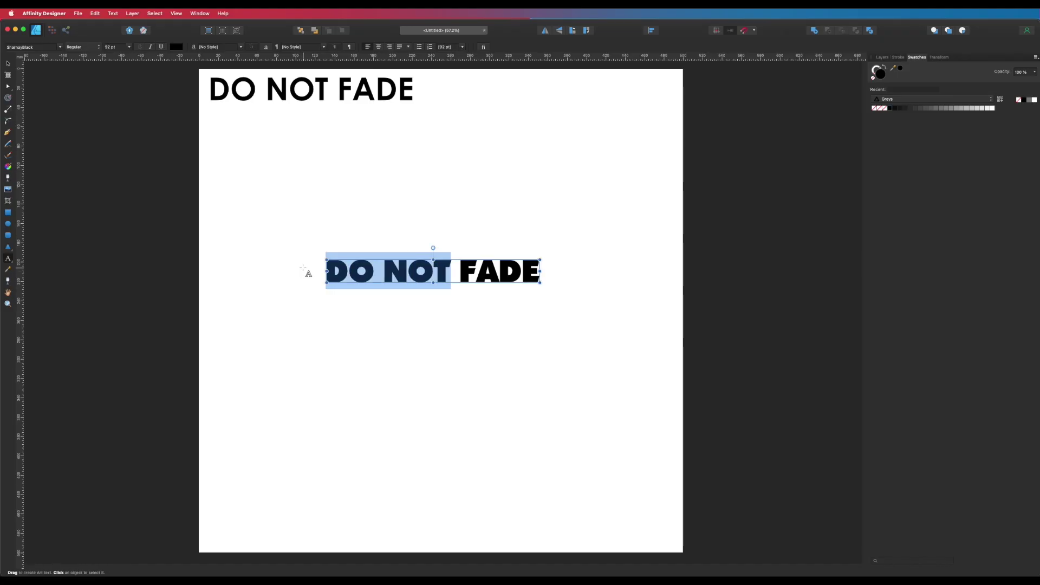
pyautogui.press('BackSpace')
pyautogui.press('Escape')
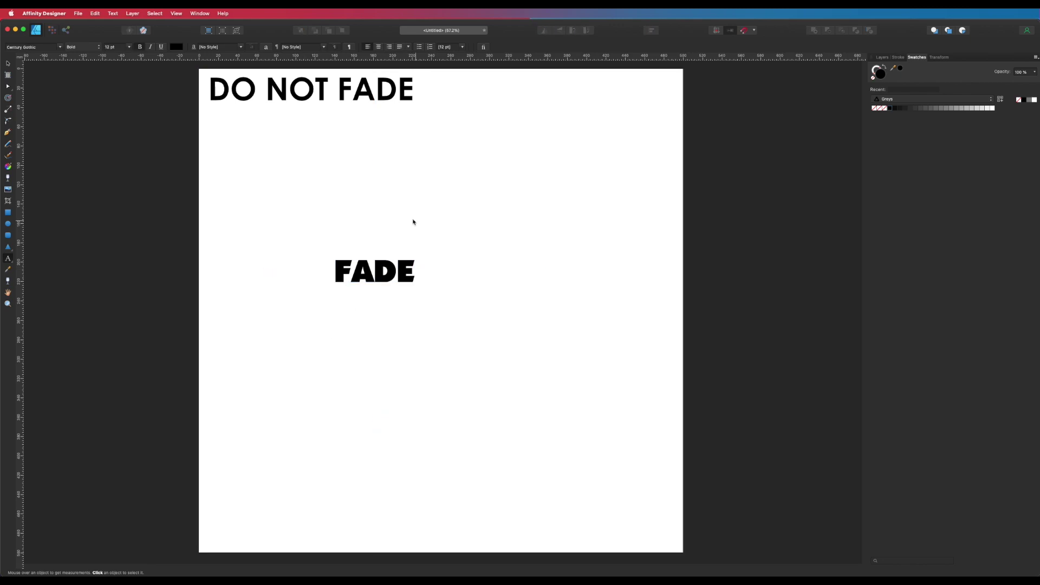
pyautogui.press('super+v')
pyautogui.moveTo(440, 324); pyautogui.dragTo(423, 241)
# Enlarge FADE to dominate the layout and resize DO NOT to sit above it, starting at its left edge
pyautogui.click(413, 280)
pyautogui.moveTo(414, 283); pyautogui.dragTo(558, 322)
pyautogui.moveTo(492, 298); pyautogui.dragTo(515, 311)
pyautogui.moveTo(423, 227); pyautogui.dragTo(422, 259)
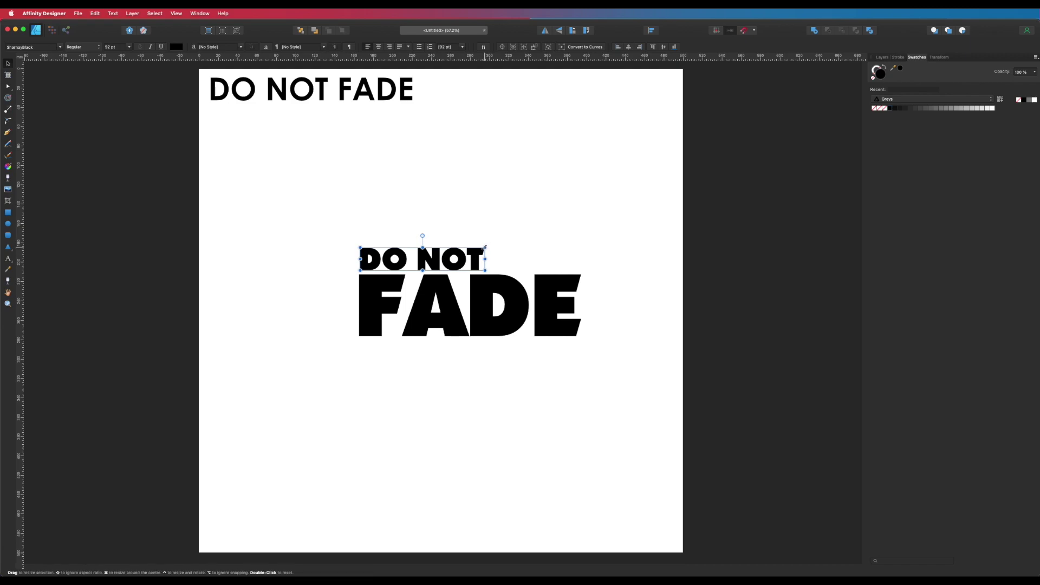
pyautogui.moveTo(485, 248)
pyautogui.mouseDown()
pyautogui.moveTo(471, 250)
pyautogui.moveTo(496, 239)
pyautogui.moveTo(463, 254)
pyautogui.mouseUp()
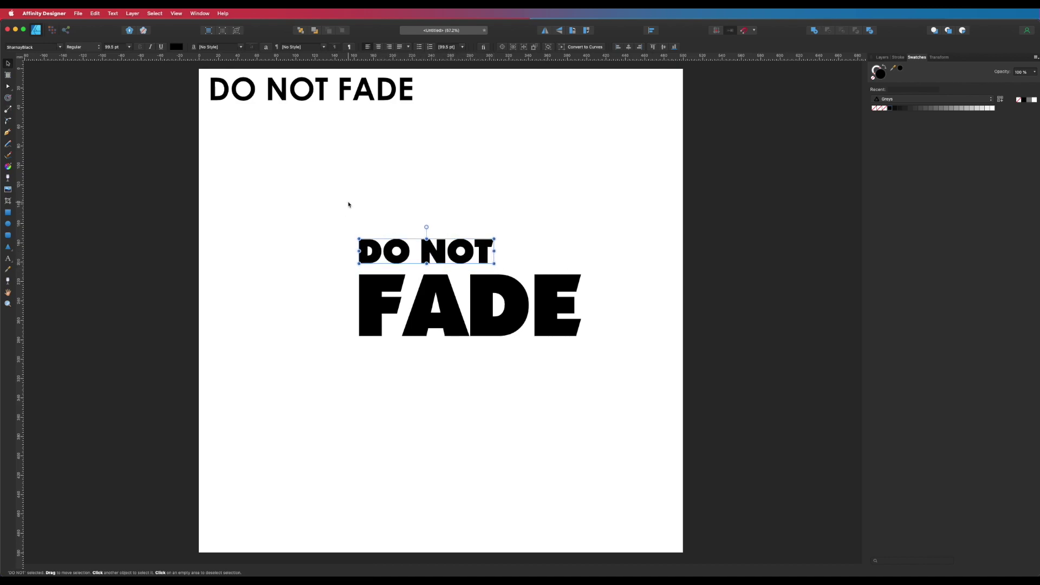
# Duplicate the DO NOT line below FADE and replace its wording with "KEEP ON CREATING"
pyautogui.click(354, 351)
pyautogui.click(426, 258)
pyautogui.moveTo(451, 254); pyautogui.dragTo(443, 359)
pyautogui.doubleClick(442, 358)
pyautogui.press('super+a')
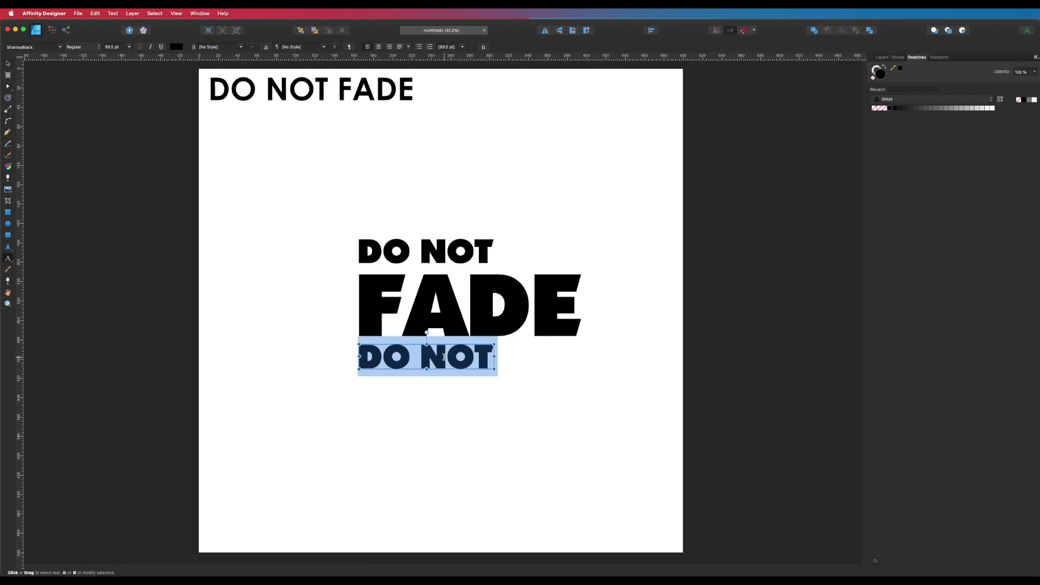
pyautogui.write('KEEP ON CREATING')
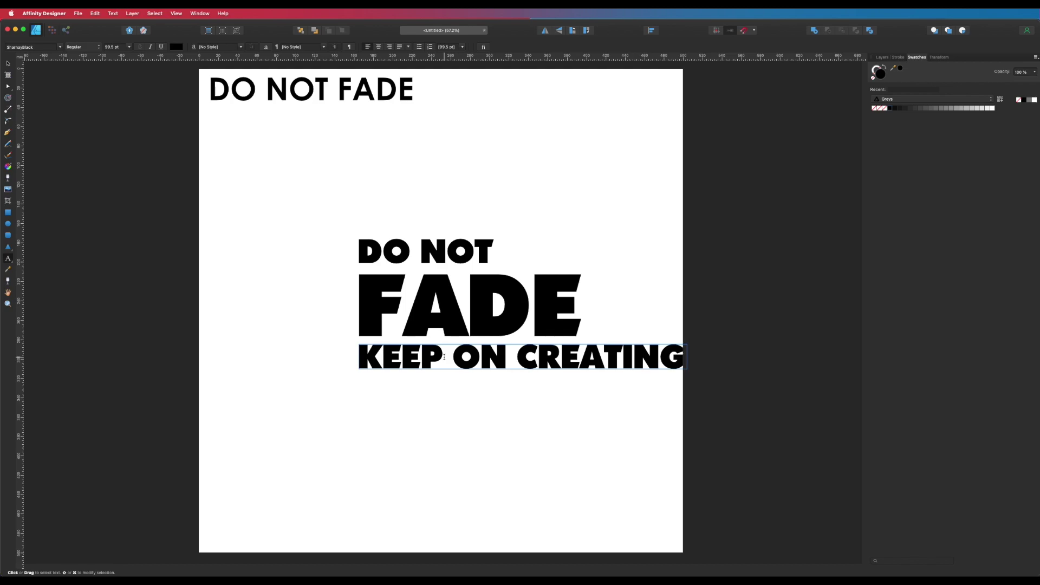
pyautogui.press('Escape')
# Scale KEEP ON CREATING down to fit within FADE's width and set its font to SharnayExtrabold
pyautogui.moveTo(687, 369); pyautogui.dragTo(578, 360)
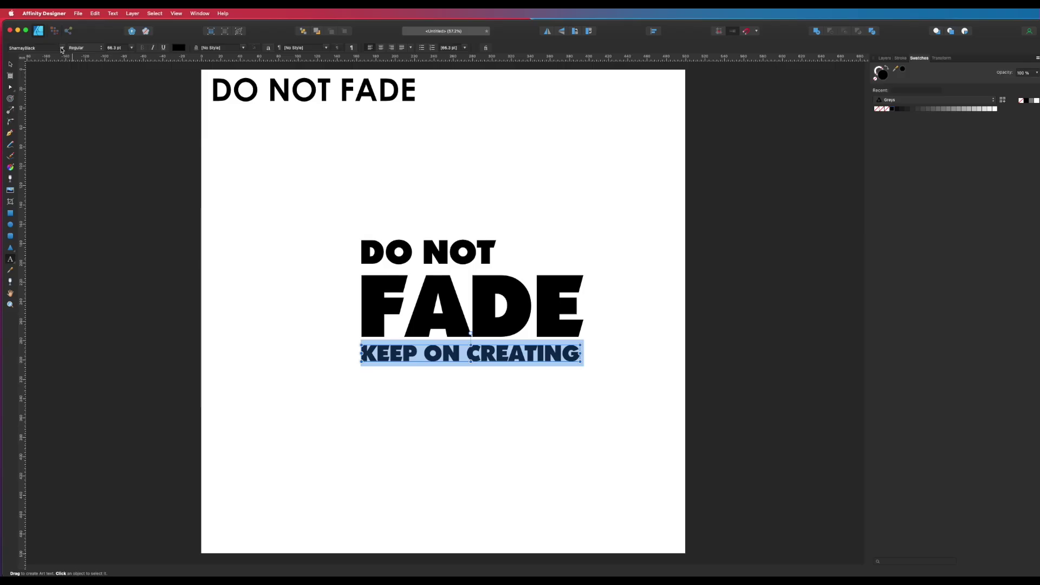
pyautogui.click(62, 48)
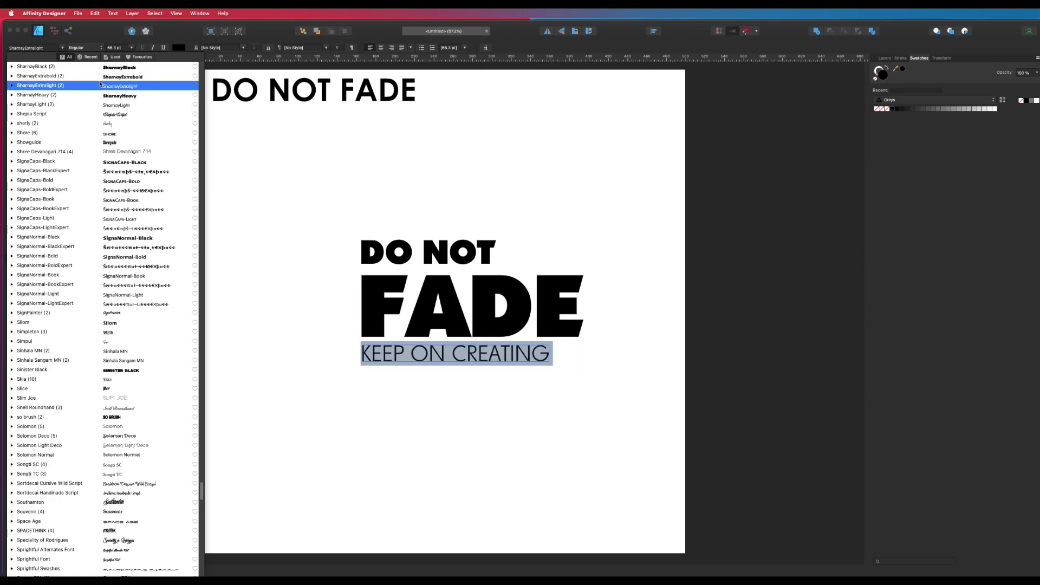
pyautogui.click(40, 76)
pyautogui.click(386, 404)
pyautogui.press('v')
pyautogui.moveTo(406, 358); pyautogui.dragTo(406, 360)
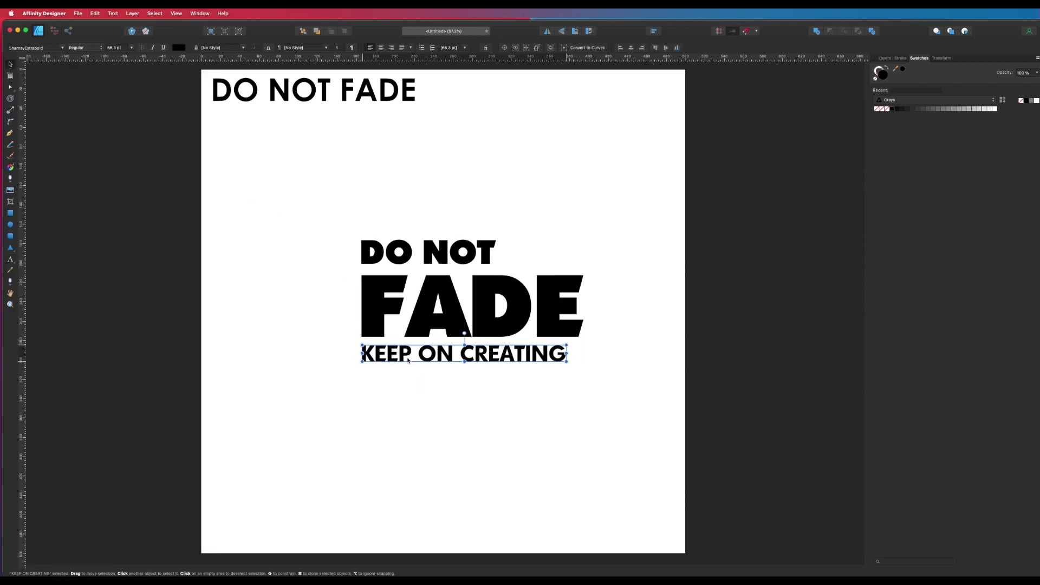
# Move DO NOT closer to FADE and align the left edges of all three central text lines
pyautogui.click(439, 260)
pyautogui.moveTo(439, 261); pyautogui.dragTo(440, 264)
pyautogui.click(637, 415)
pyautogui.moveTo(634, 449); pyautogui.dragTo(286, 170)
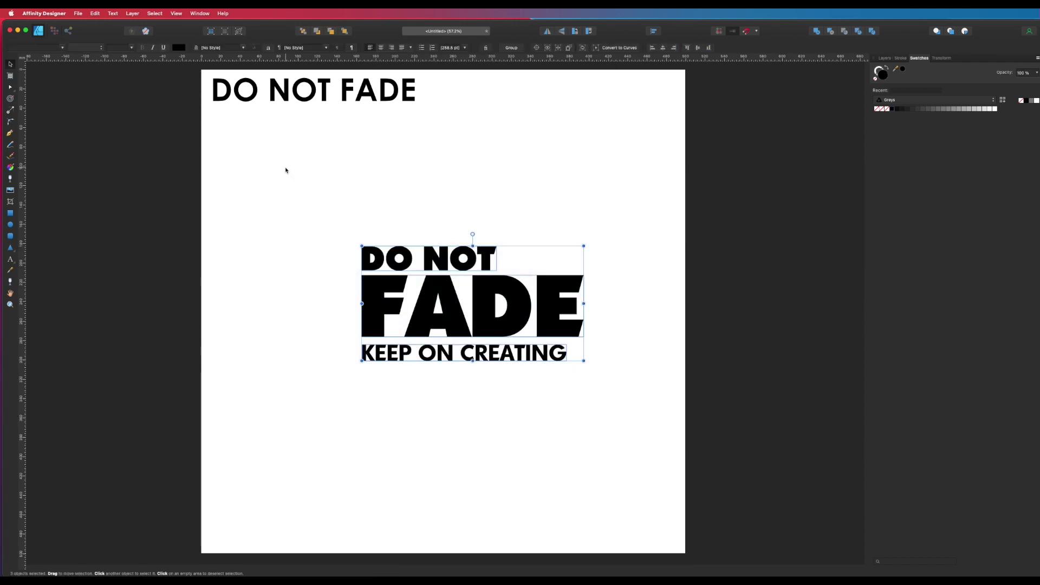
pyautogui.click(653, 48)
# Raise DO NOT slightly to match its gap above FADE with the gap above KEEP ON CREATING
pyautogui.click(555, 244)
pyautogui.click(525, 301)
pyautogui.click(516, 226)
pyautogui.moveTo(473, 265); pyautogui.dragTo(473, 260)
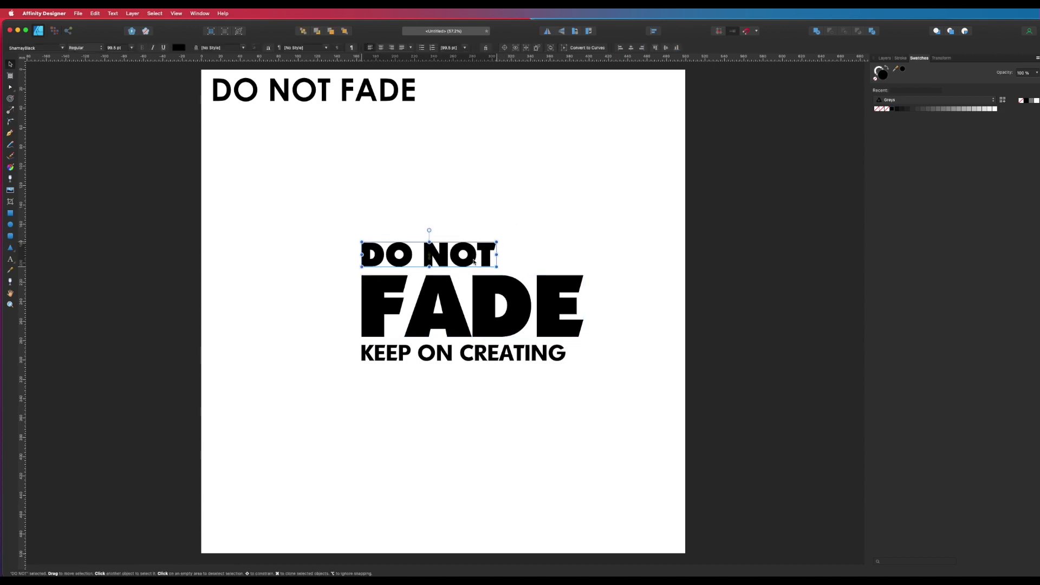
pyautogui.click(497, 363)
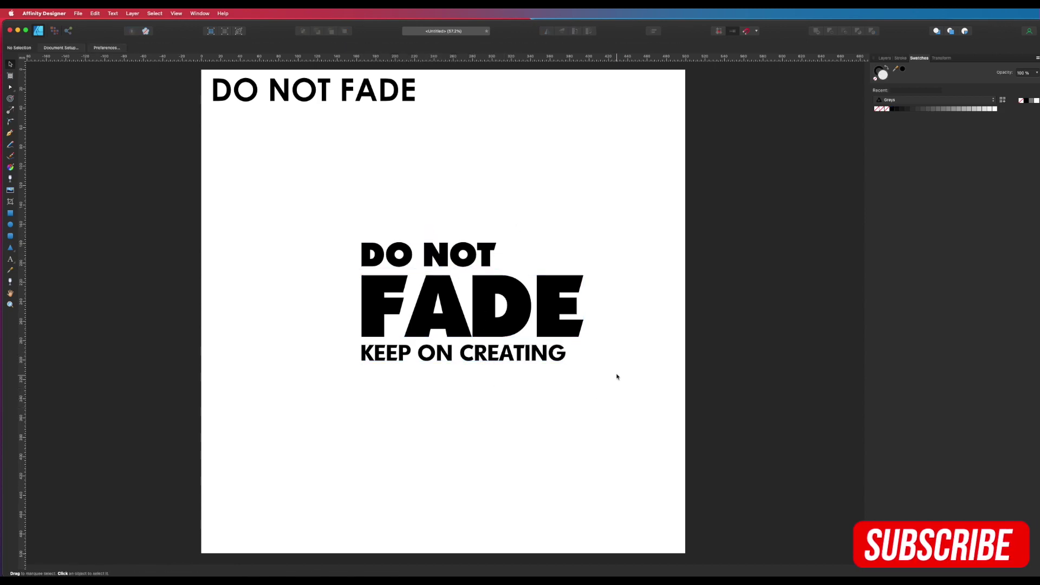
pyautogui.click(599, 407)
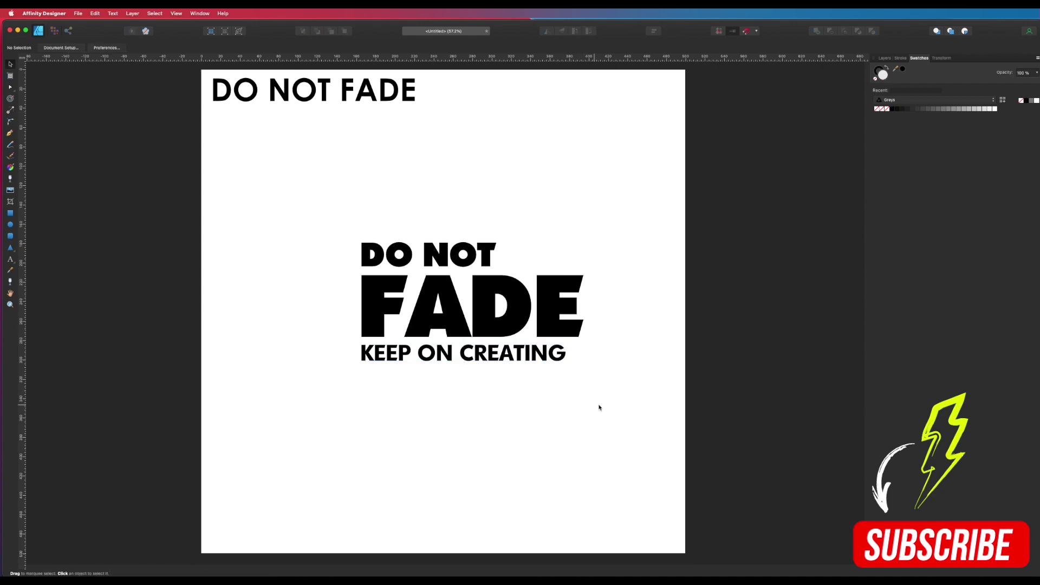
# Select the three central text lines together and shift them slightly left on the page
pyautogui.click(537, 358)
pyautogui.click(631, 423)
pyautogui.moveTo(648, 437); pyautogui.dragTo(285, 201)
pyautogui.click(386, 402)
pyautogui.click(412, 358)
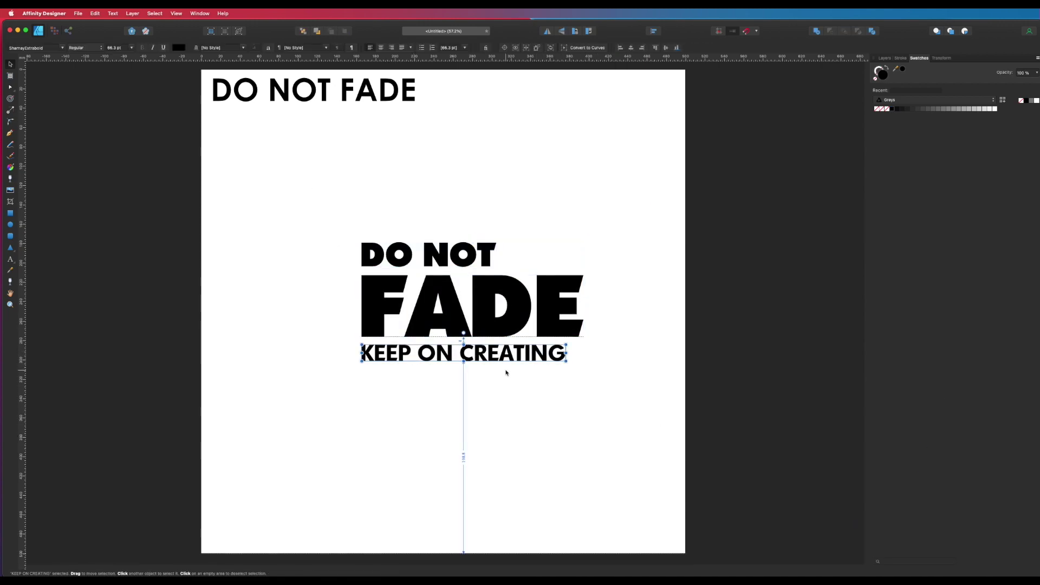
pyautogui.click(539, 405)
pyautogui.moveTo(648, 414); pyautogui.dragTo(318, 206)
pyautogui.moveTo(479, 298); pyautogui.dragTo(479, 297)
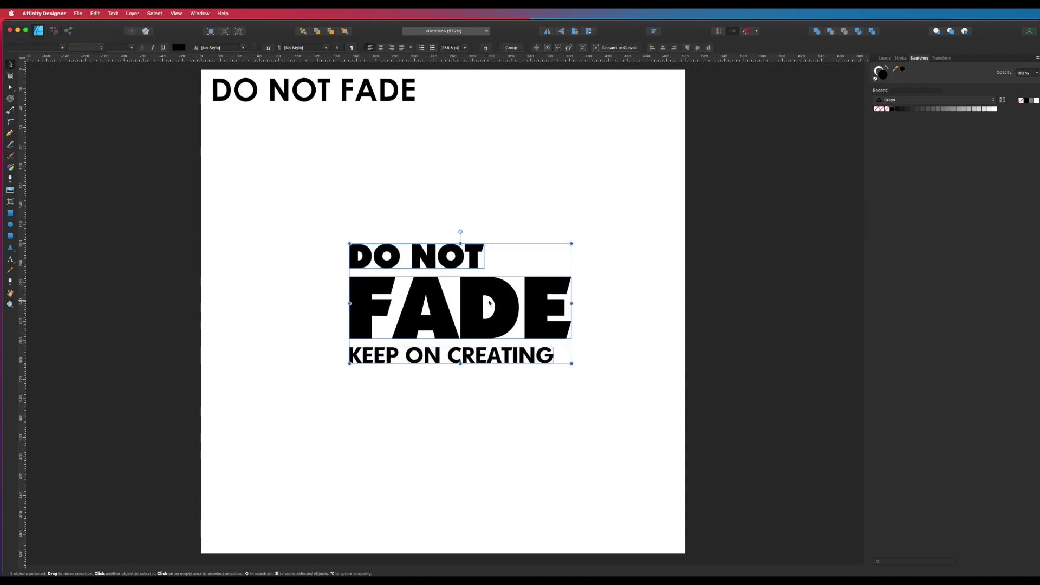
# Shear the three central text lines vertically so they slant upward to the right, easing the slant slightly
pyautogui.click(617, 246)
pyautogui.moveTo(624, 198); pyautogui.dragTo(278, 446)
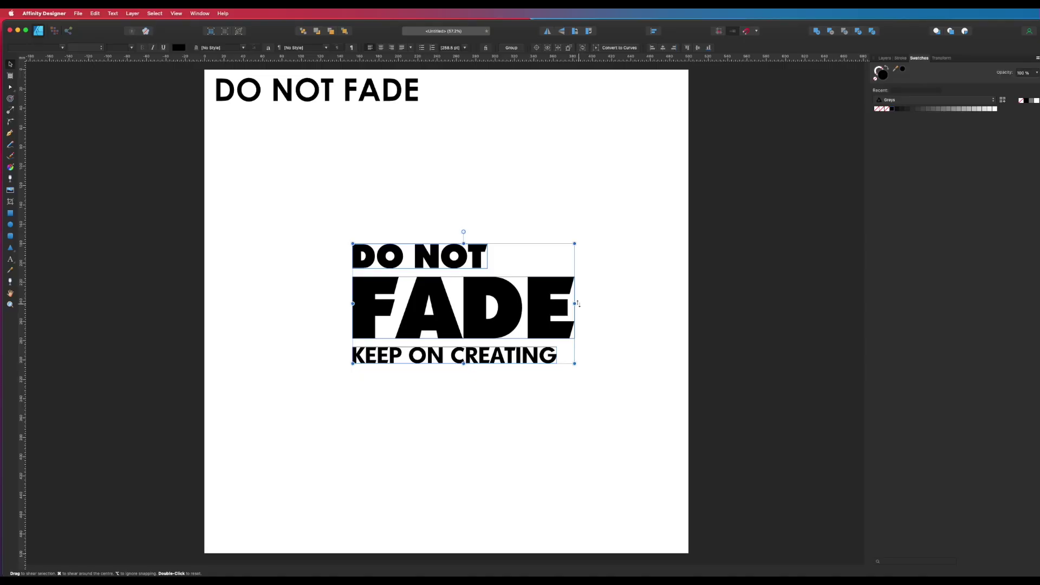
pyautogui.moveTo(579, 304); pyautogui.dragTo(581, 253)
pyautogui.click(618, 274)
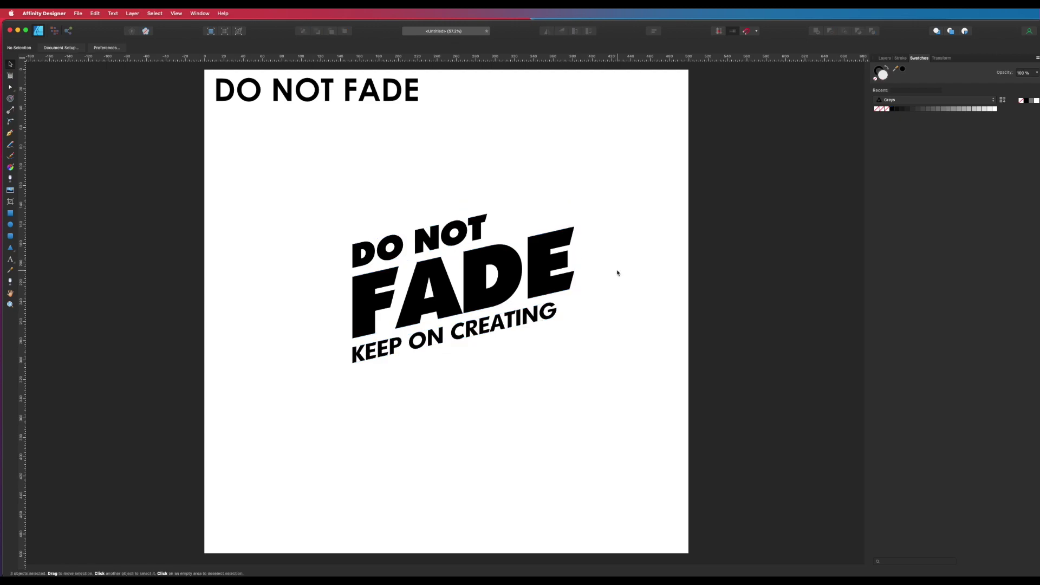
pyautogui.press('super+z')
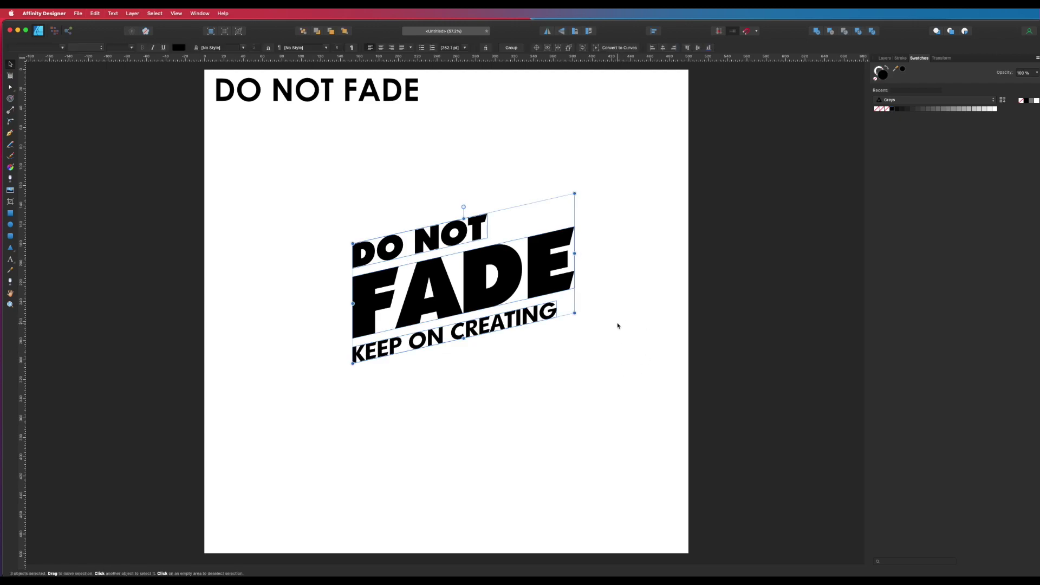
pyautogui.moveTo(580, 253); pyautogui.dragTo(581, 267)
pyautogui.click(607, 315)
# Move the slanted three-line text block lower, towards the vertical middle of the page
pyautogui.moveTo(630, 410); pyautogui.dragTo(269, 194)
pyautogui.click(580, 390)
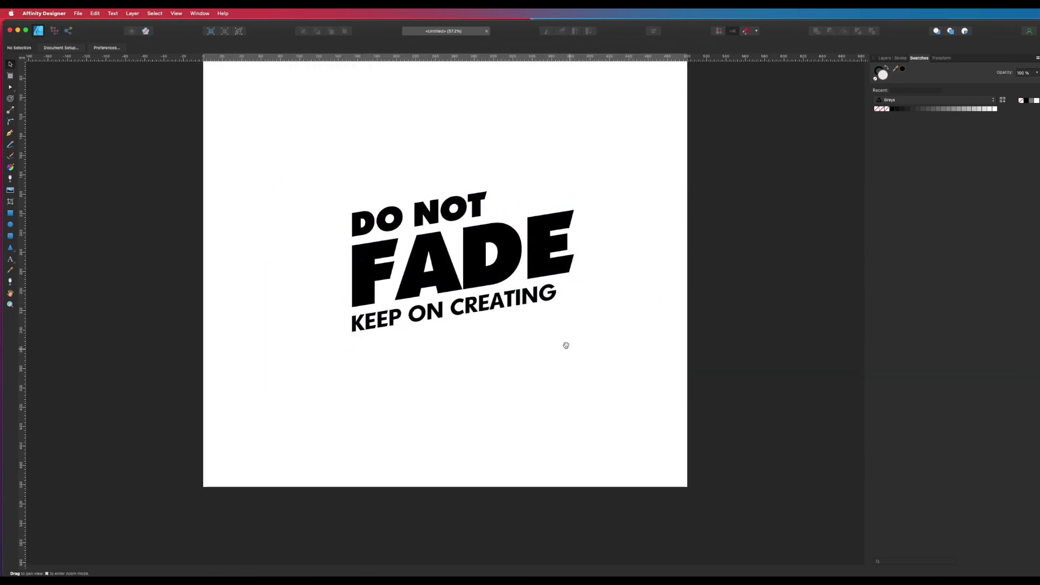
pyautogui.click(542, 319)
pyautogui.keyDown('super'); pyautogui.moveTo(537, 313); pyautogui.dragTo(541, 313); pyautogui.keyUp('super')
pyautogui.moveTo(517, 264); pyautogui.dragTo(546, 305)
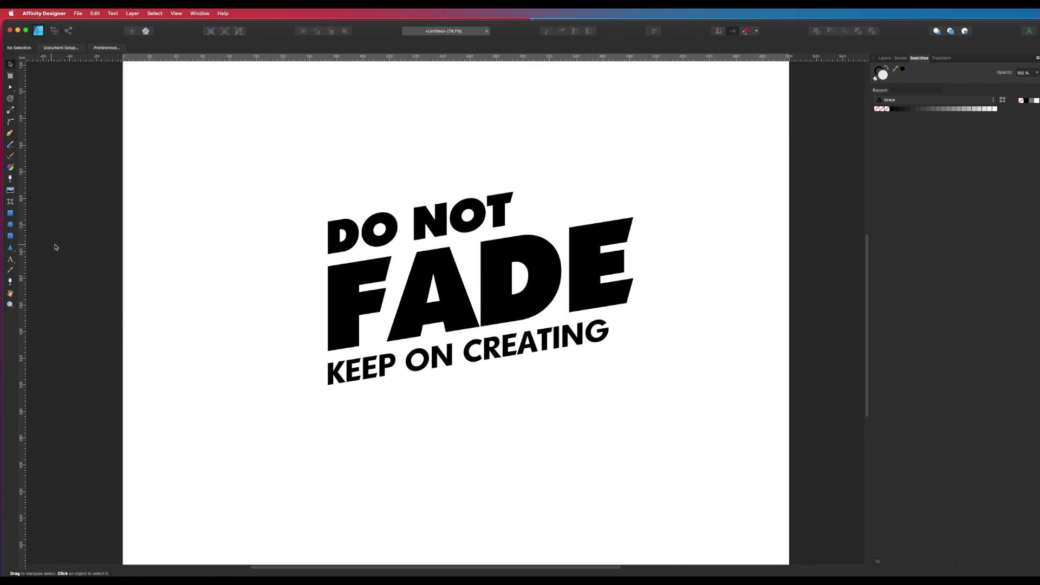
# Draw a narrow triangle about 6 mm wide and 32 mm tall above FADE, with a black fill and no stroke
pyautogui.click(10, 248)
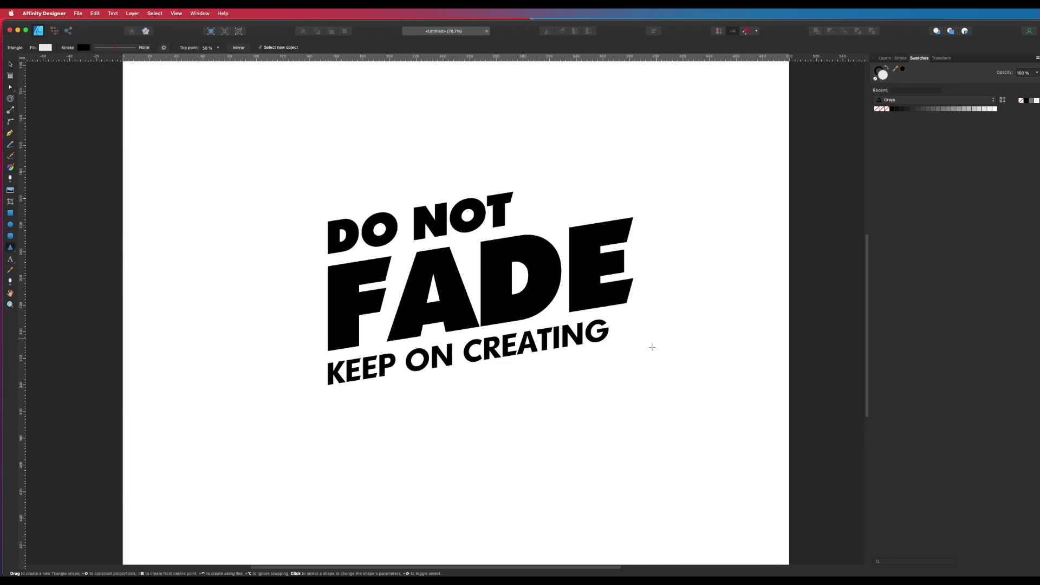
pyautogui.moveTo(561, 209); pyautogui.dragTo(567, 77)
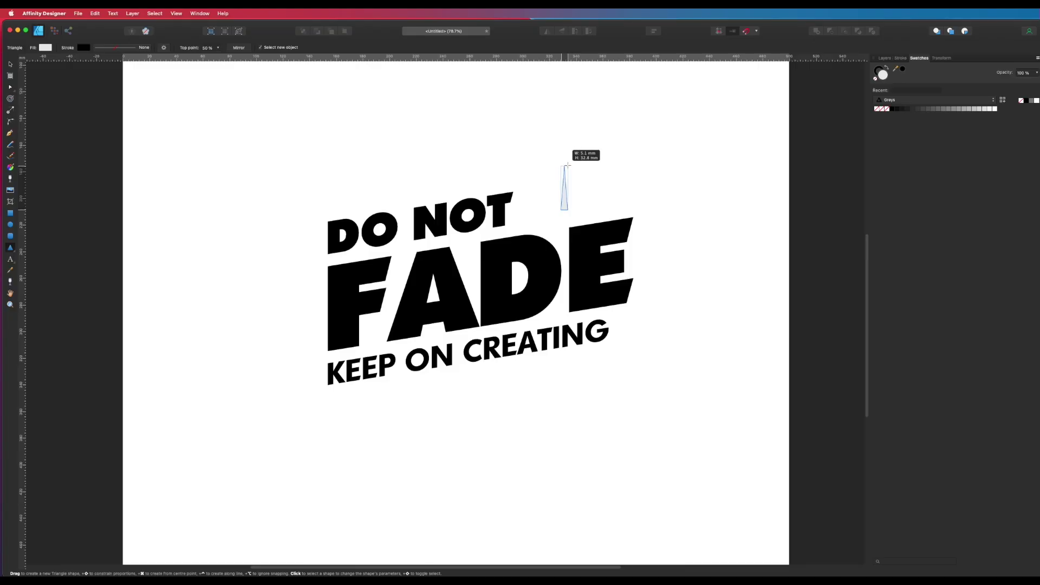
pyautogui.moveTo(567, 164); pyautogui.dragTo(569, 165)
pyautogui.moveTo(568, 165); pyautogui.dragTo(568, 166)
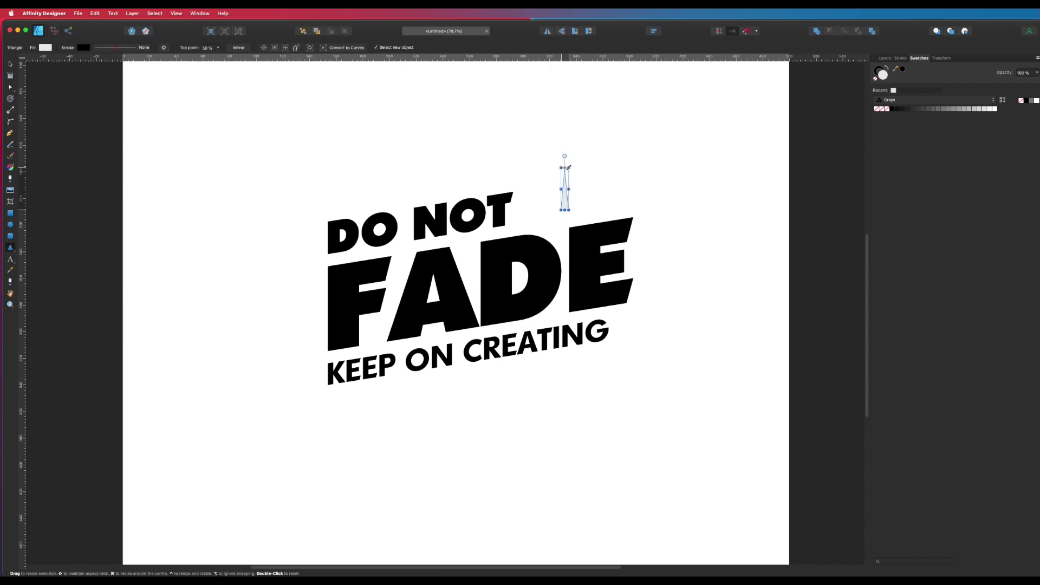
pyautogui.click(886, 69)
pyautogui.click(877, 80)
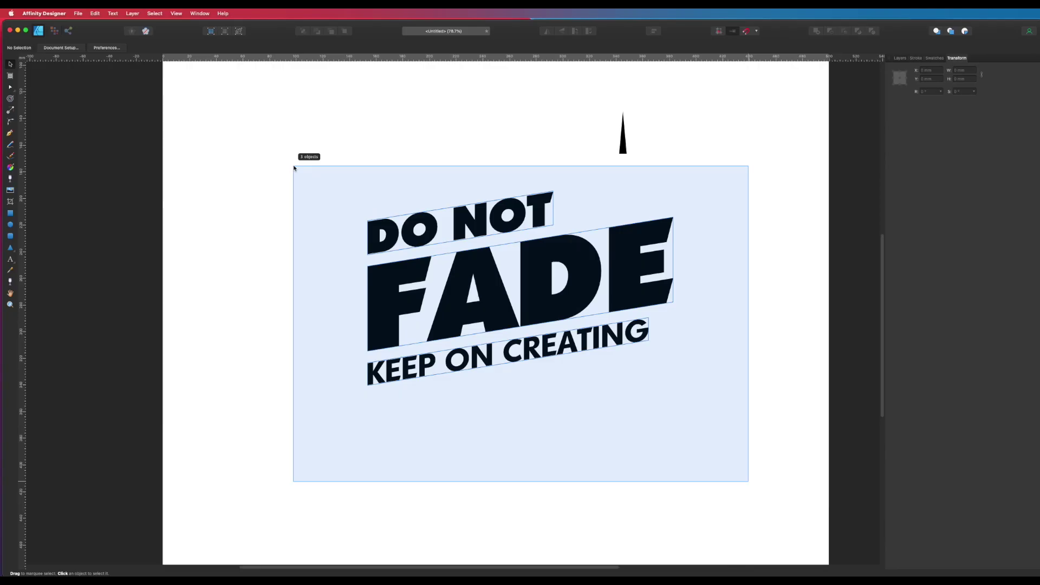
# Select the three slanted text lines together and set their rotation to 12.5° and shear to -12.5°
pyautogui.moveTo(293, 167); pyautogui.dragTo(294, 168)
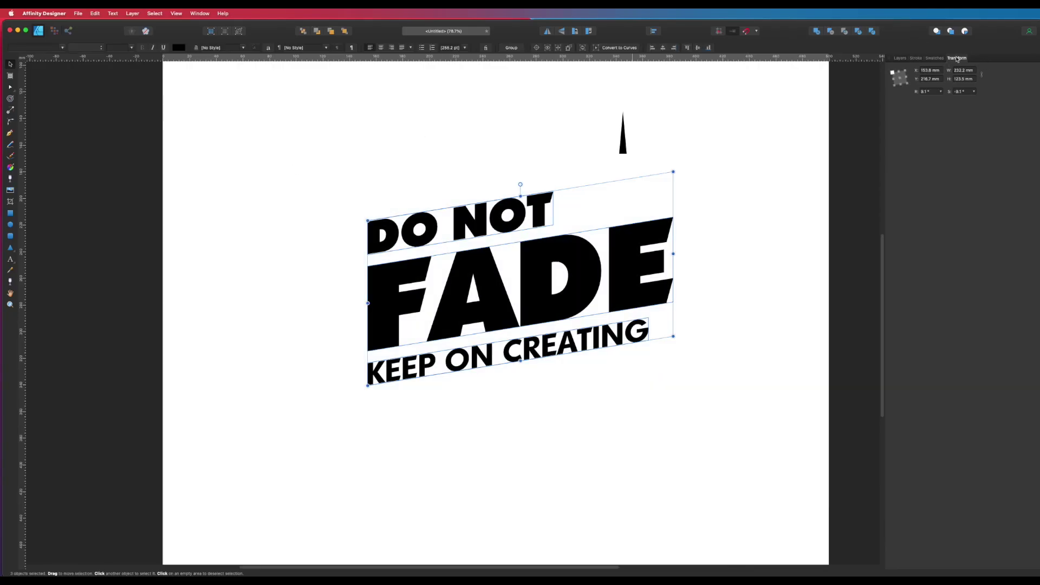
pyautogui.click(924, 91)
pyautogui.write('12.5')
pyautogui.press('Tab')
pyautogui.write('-12.5')
pyautogui.press('Return')
pyautogui.click(678, 432)
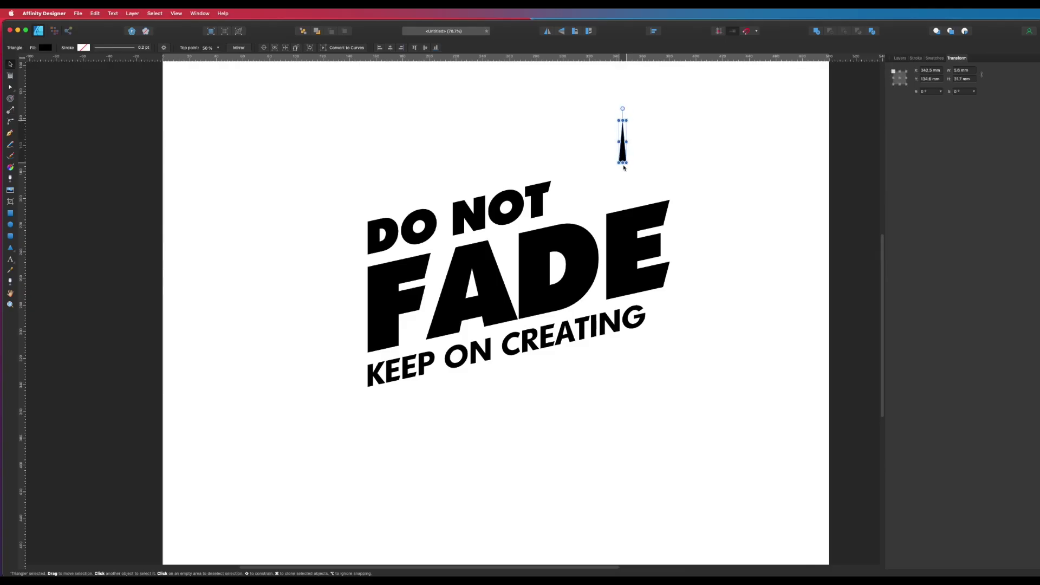
# Rotate the triangle so its tip points down and to the left, and place it just right of DO NOT, above FADE
pyautogui.moveTo(618, 170); pyautogui.dragTo(612, 176)
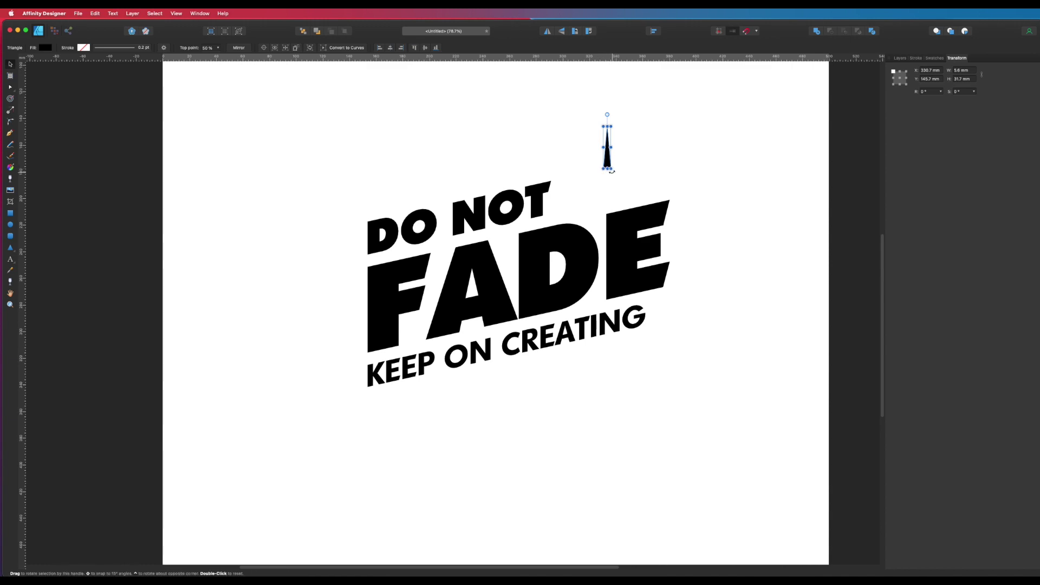
pyautogui.moveTo(612, 172); pyautogui.dragTo(600, 107)
pyautogui.moveTo(601, 107); pyautogui.dragTo(622, 132)
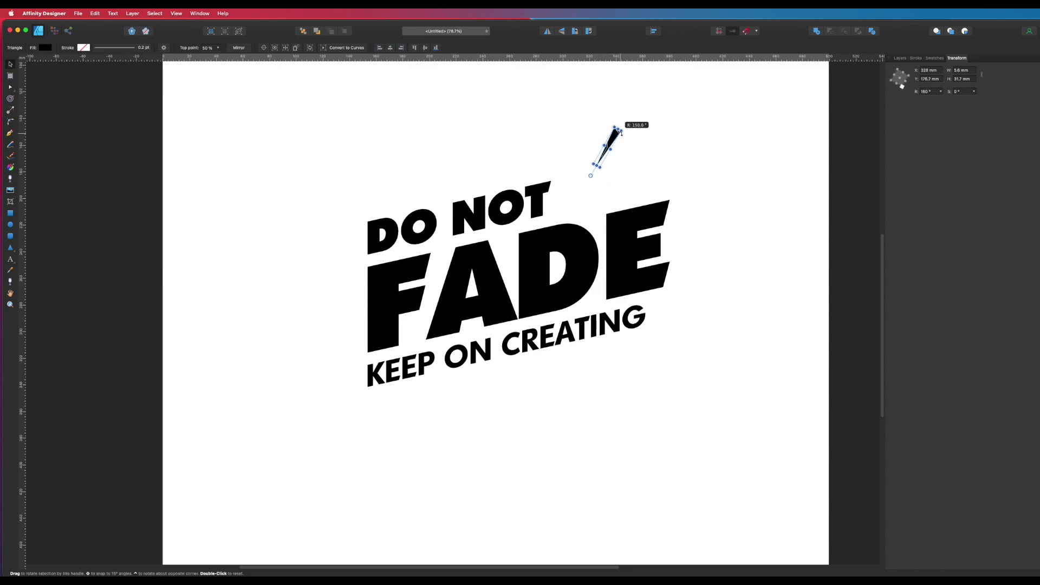
pyautogui.moveTo(622, 133); pyautogui.dragTo(621, 133)
pyautogui.click(654, 152)
pyautogui.press('v')
pyautogui.click(617, 138)
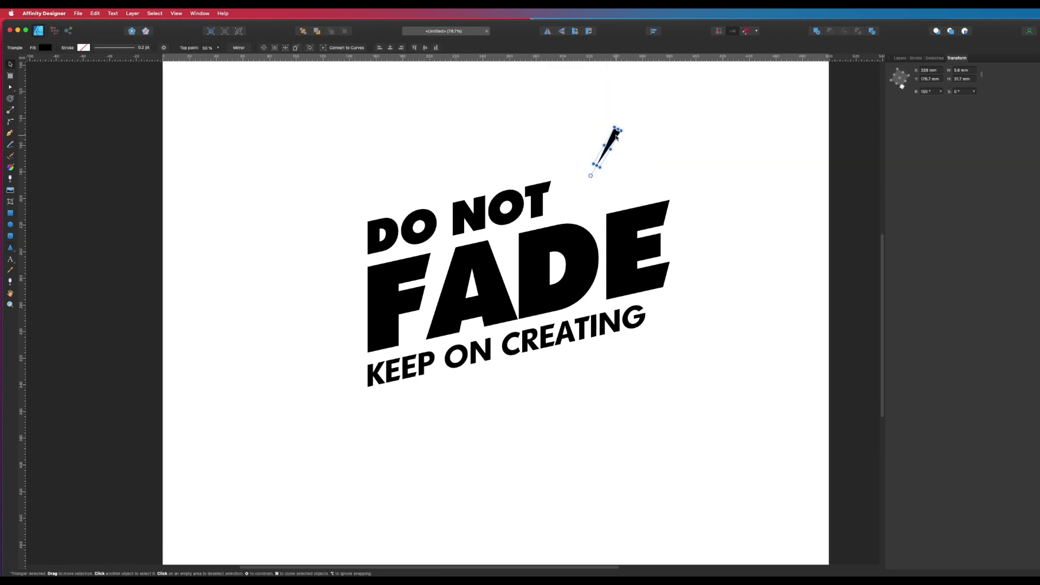
pyautogui.click(649, 138)
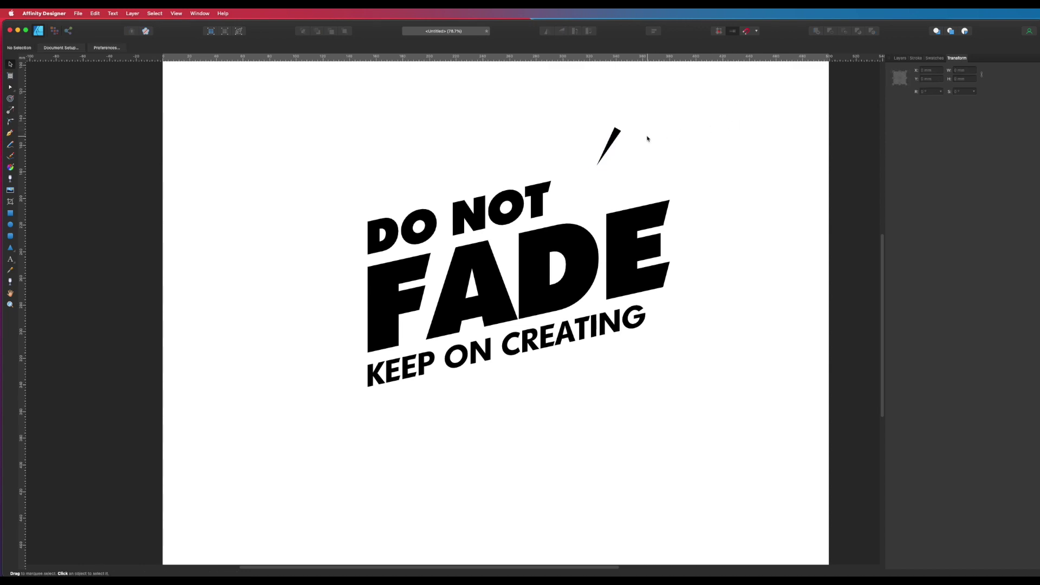
pyautogui.moveTo(613, 138); pyautogui.dragTo(593, 172)
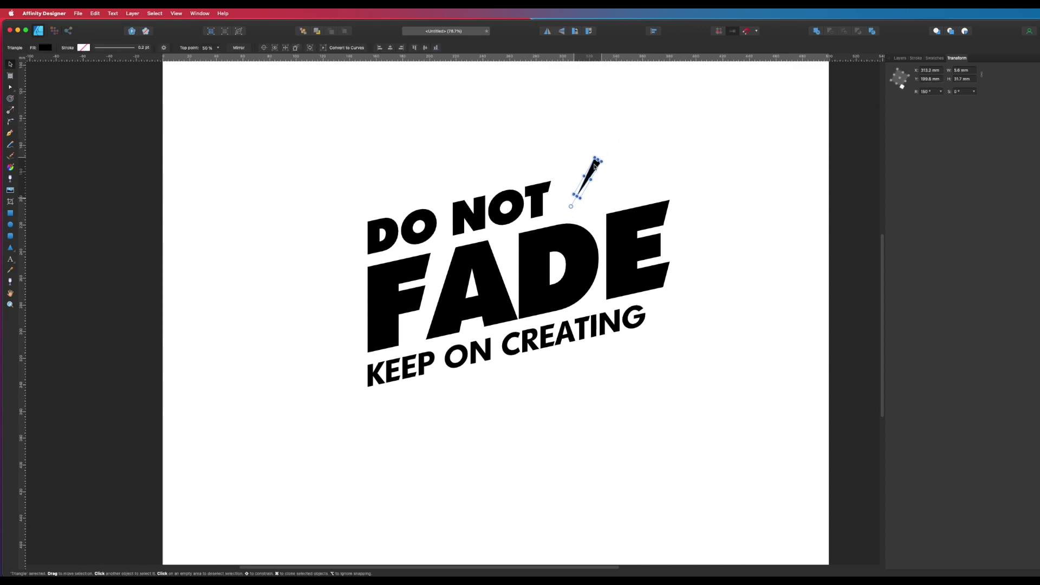
pyautogui.click(534, 156)
pyautogui.click(517, 215)
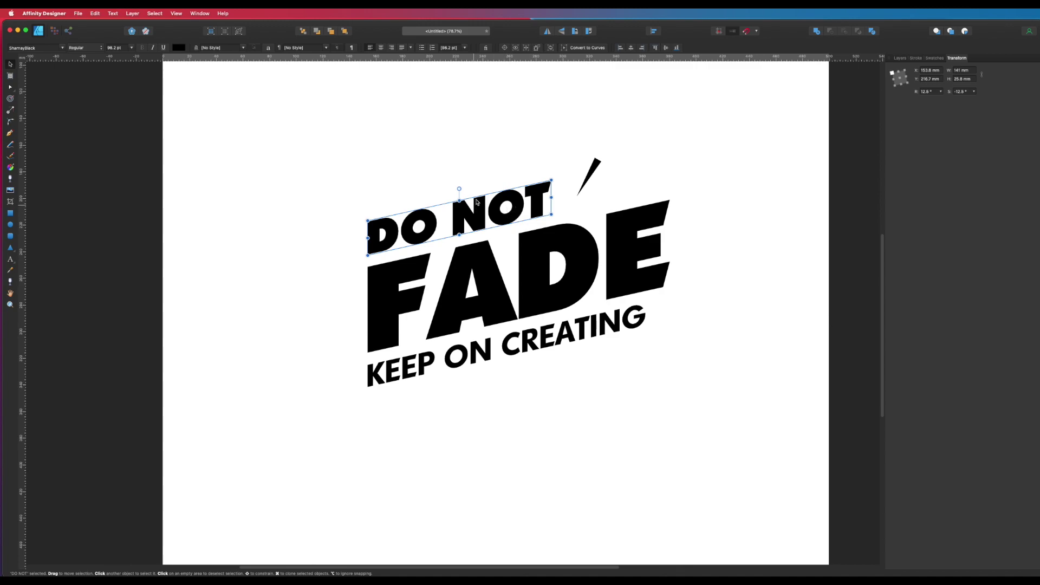
pyautogui.click(605, 173)
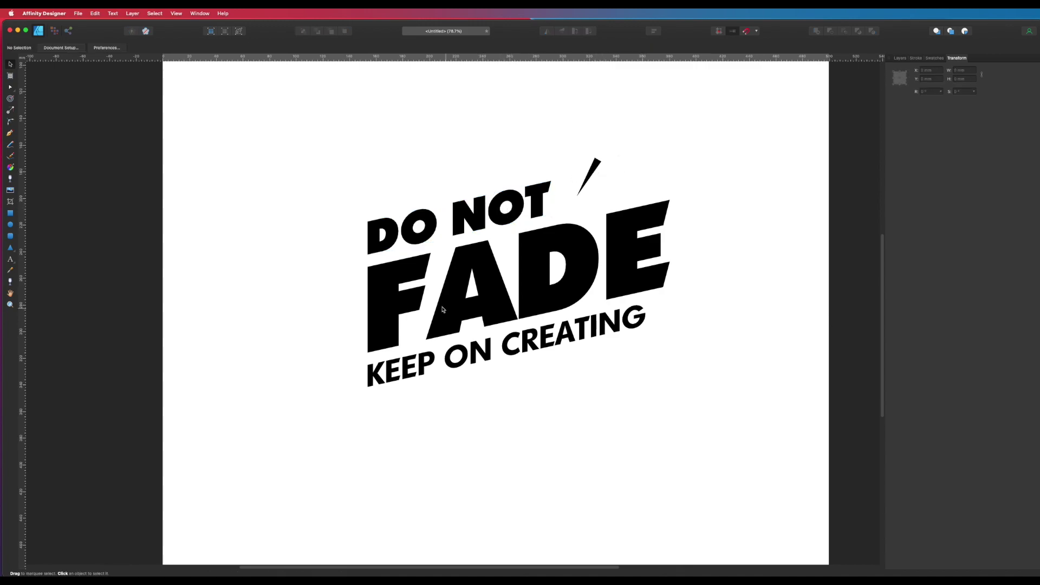
# Select the triangle and change its fill to white
pyautogui.click(900, 58)
pyautogui.click(922, 82)
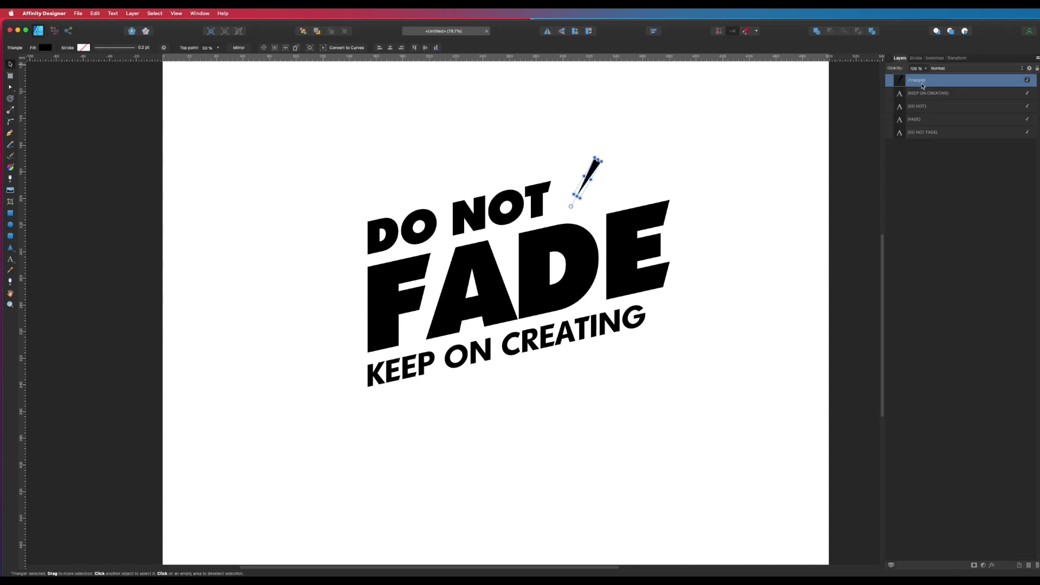
pyautogui.click(752, 141)
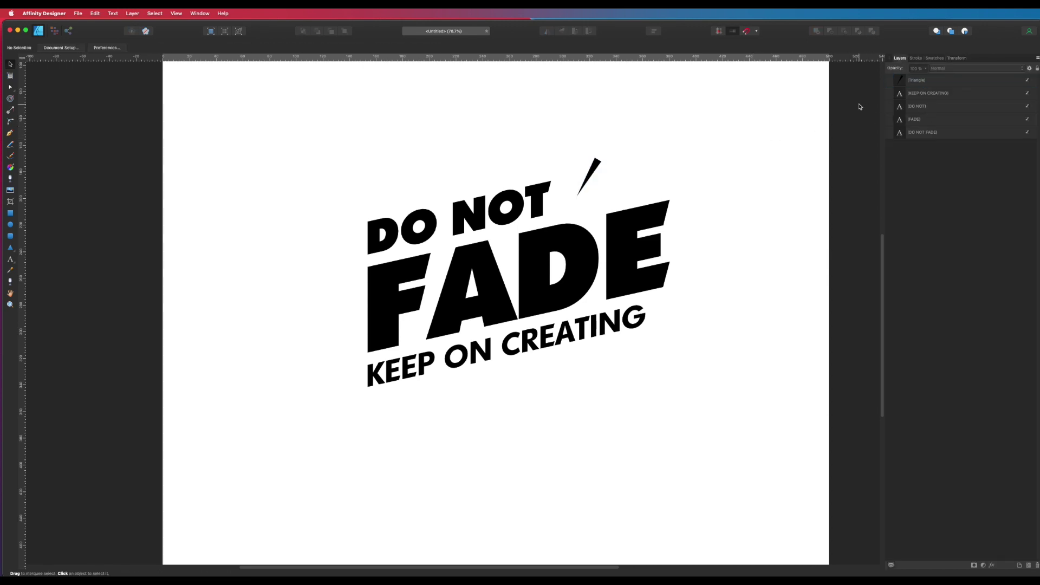
pyautogui.click(586, 174)
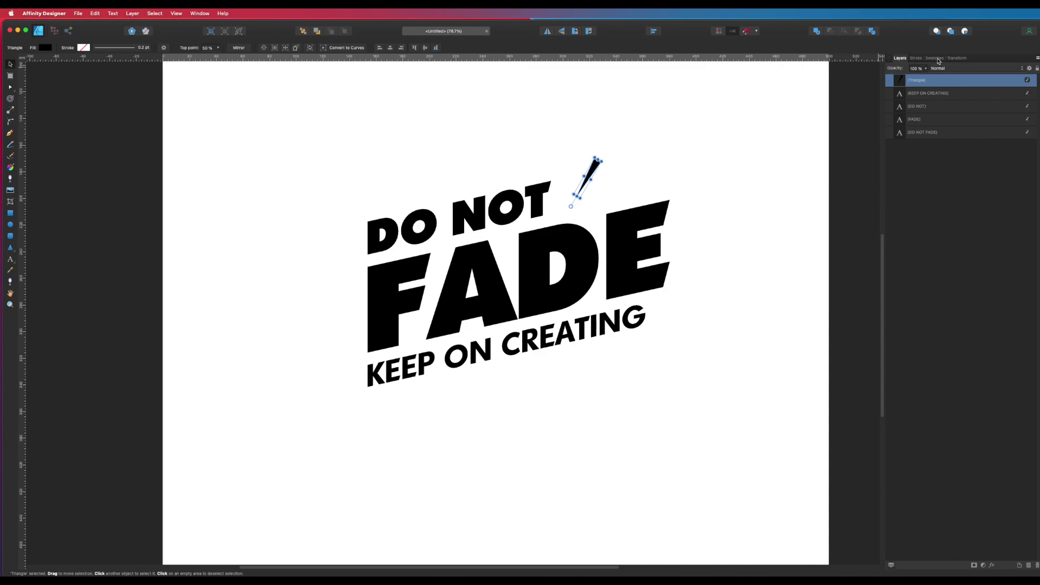
pyautogui.click(938, 59)
pyautogui.click(883, 76)
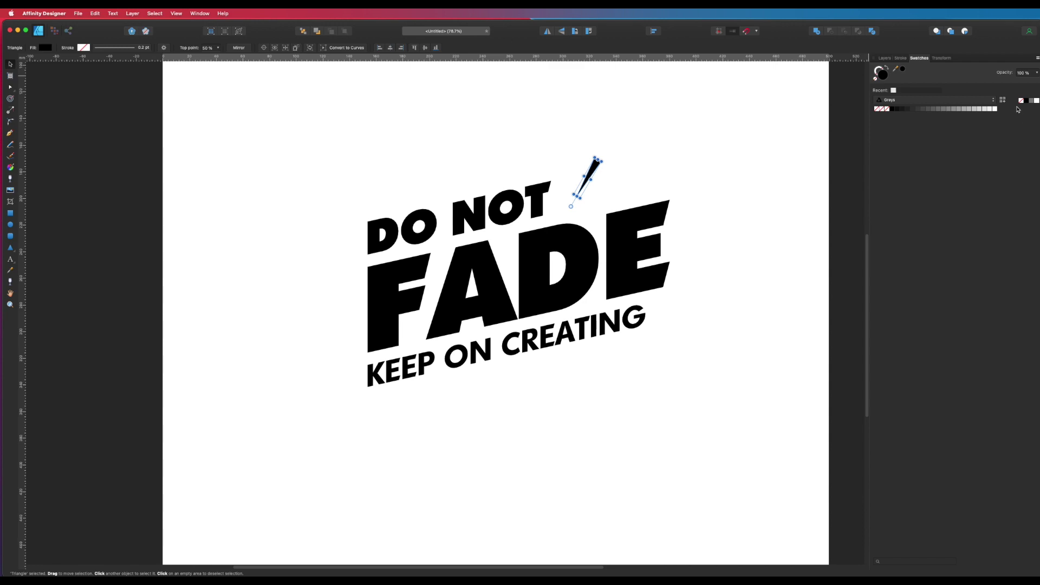
pyautogui.click(1037, 101)
# Place the white triangle over the upper-left part of the D in FADE so it cuts a slanted notch into the letter
pyautogui.moveTo(593, 170); pyautogui.dragTo(561, 218)
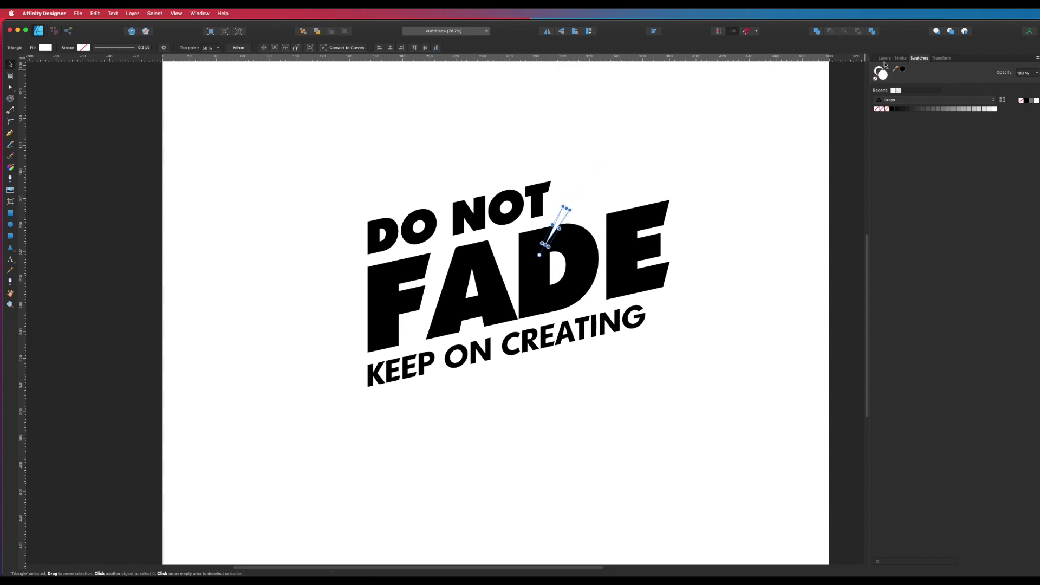
pyautogui.click(884, 58)
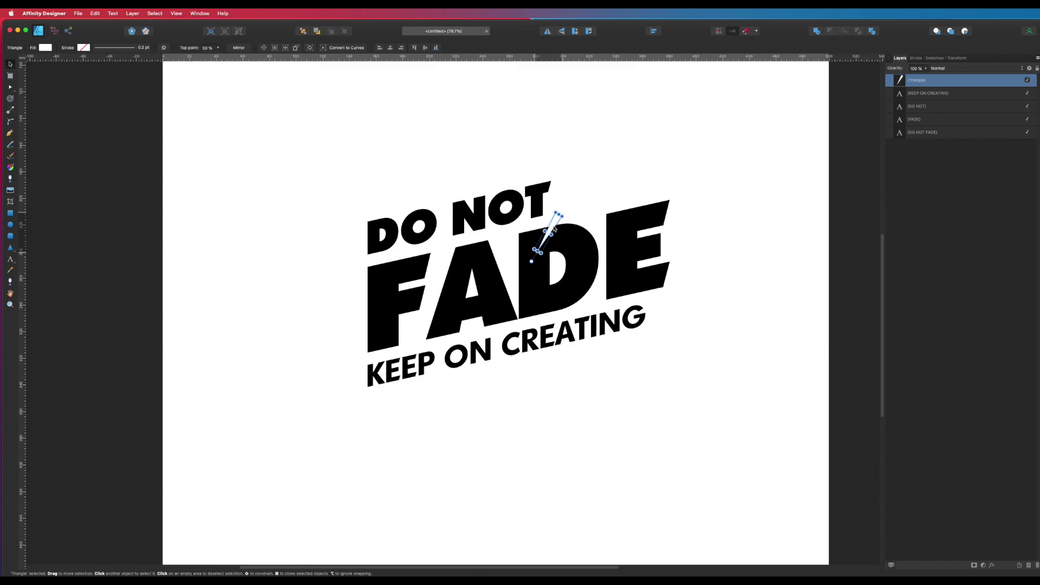
pyautogui.click(582, 202)
pyautogui.click(552, 226)
pyautogui.click(558, 222)
pyautogui.click(551, 227)
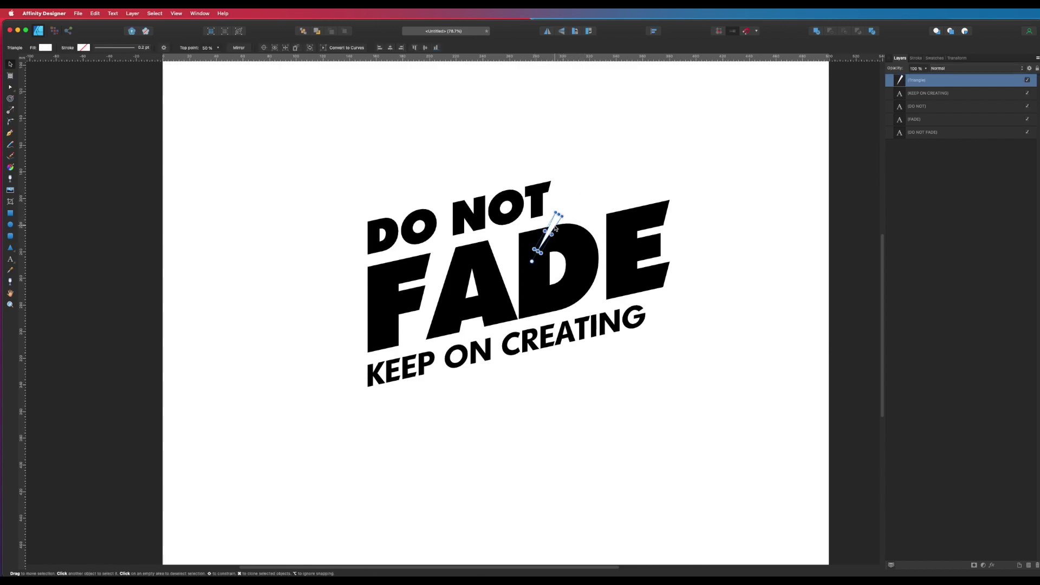
pyautogui.click(587, 172)
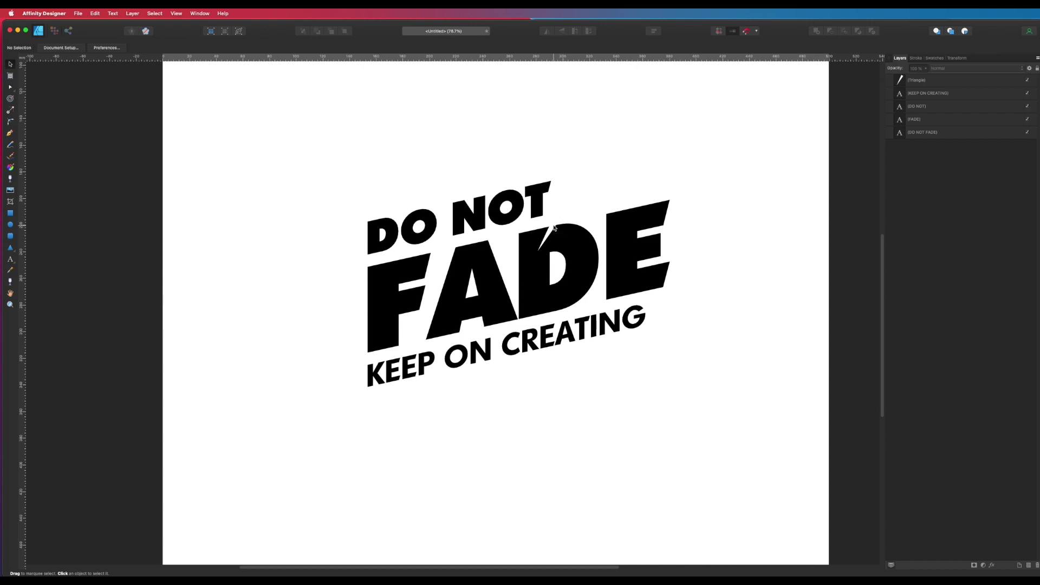
# Duplicate the white triangle onto both upper corners of the E, the right leg of the A and the upper-left corner of the F
pyautogui.click(554, 228)
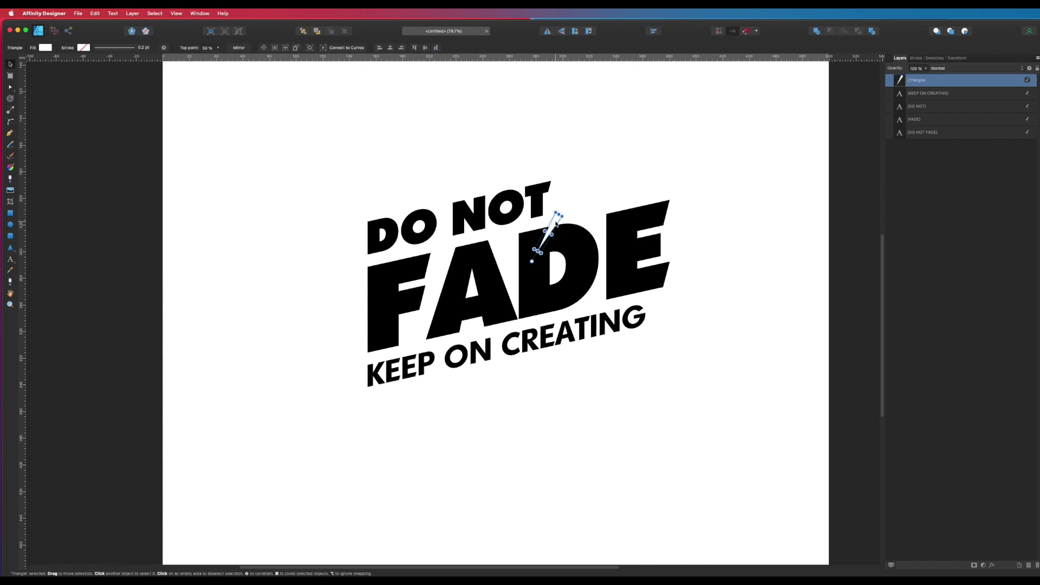
pyautogui.moveTo(556, 223)
pyautogui.mouseDown()
pyautogui.moveTo(590, 176)
pyautogui.moveTo(655, 180)
pyautogui.moveTo(644, 206)
pyautogui.moveTo(630, 208)
pyautogui.moveTo(675, 188)
pyautogui.mouseUp()
pyautogui.click(678, 214)
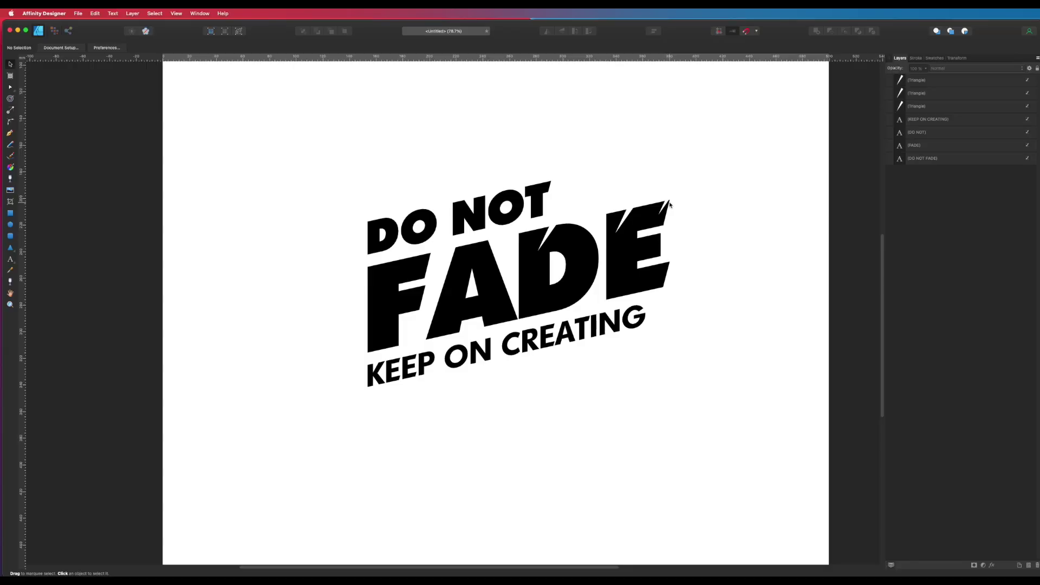
pyautogui.click(669, 205)
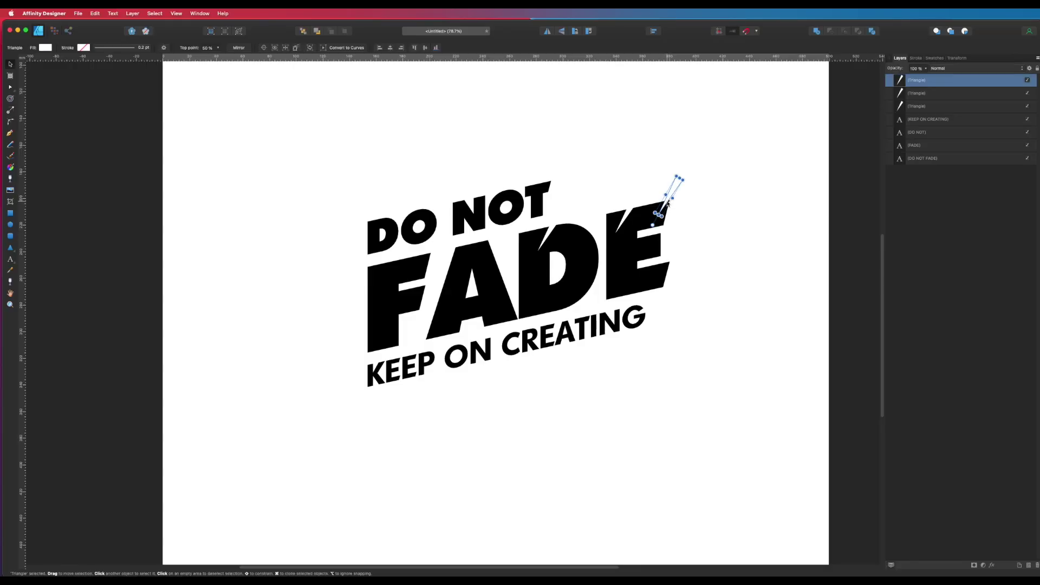
pyautogui.moveTo(677, 188)
pyautogui.mouseDown()
pyautogui.moveTo(628, 181)
pyautogui.moveTo(506, 245)
pyautogui.moveTo(505, 261)
pyautogui.moveTo(391, 258)
pyautogui.mouseUp()
pyautogui.click(309, 281)
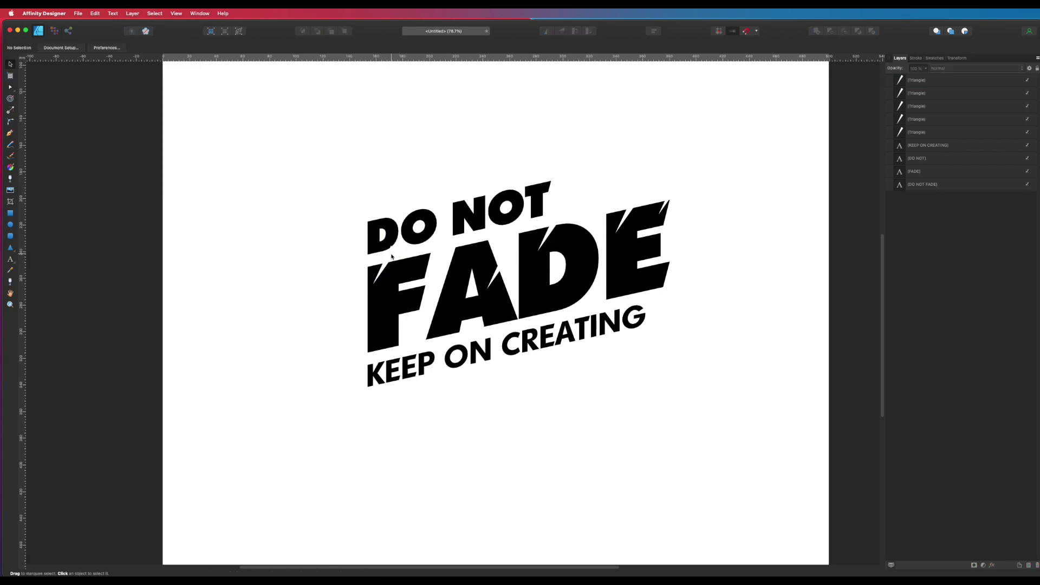
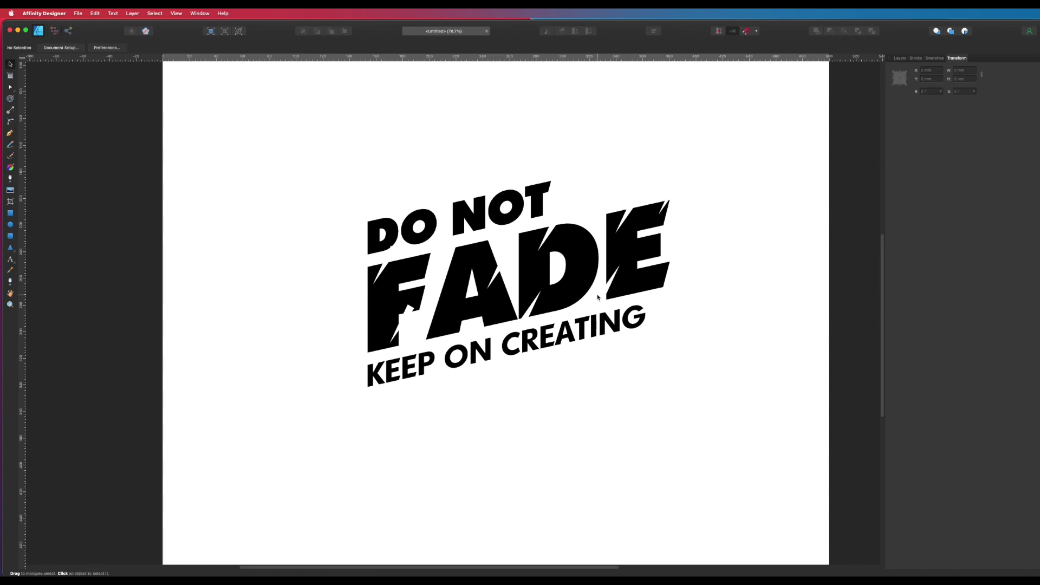
# Duplicate the white triangle onto the lower-left corners of the F and the A to cut slanted notches
pyautogui.moveTo(609, 290); pyautogui.dragTo(371, 327)
pyautogui.click(334, 363)
pyautogui.moveTo(364, 349); pyautogui.dragTo(437, 338)
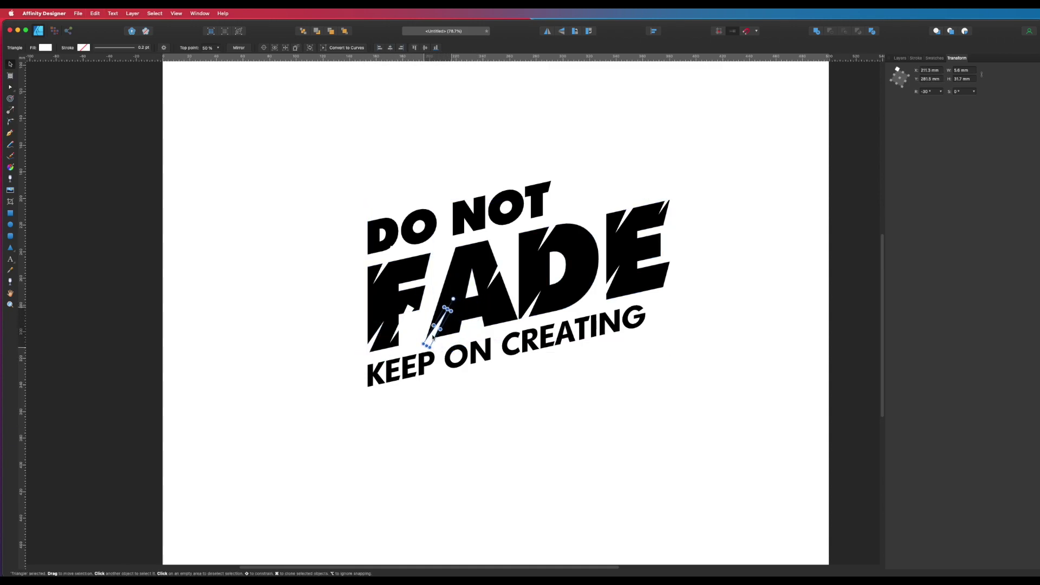
pyautogui.click(421, 415)
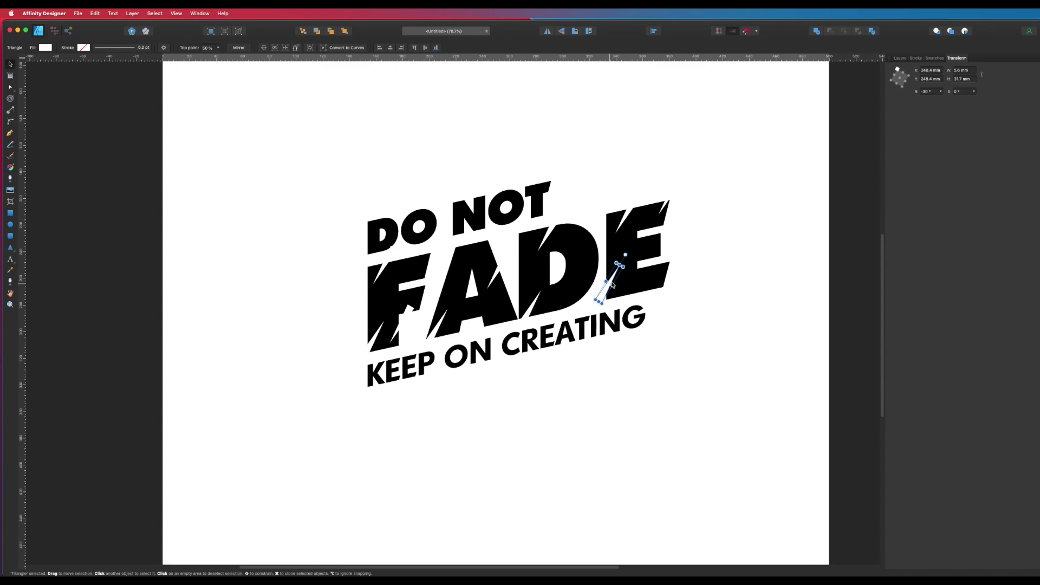
# Draw a white rectangle about 21.5 × 13.8 mm over the wide end of the triangle on the F's stem, and subtract it from the triangle
pyautogui.click(406, 310)
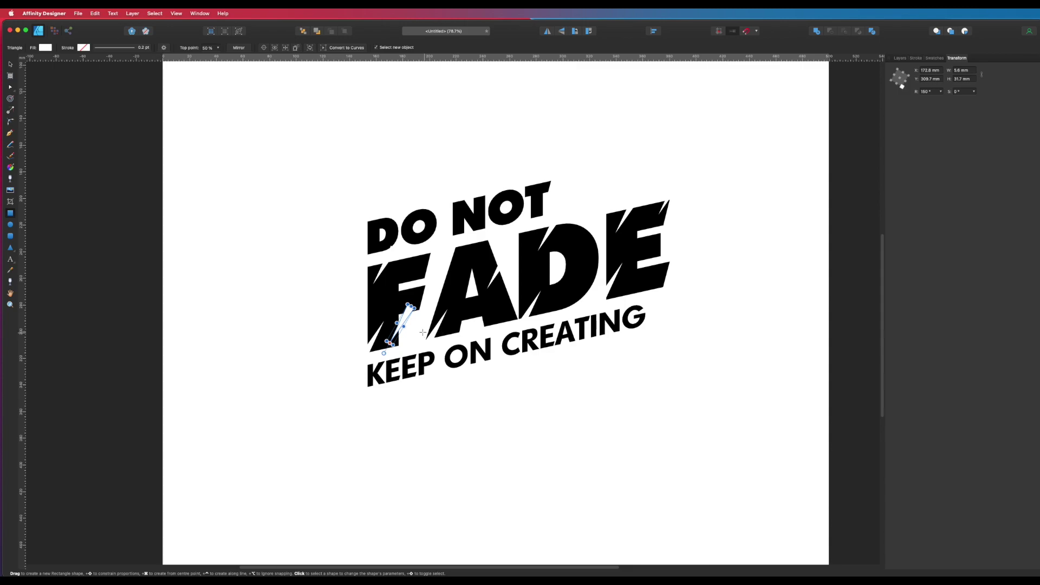
pyautogui.moveTo(396, 299); pyautogui.dragTo(424, 317)
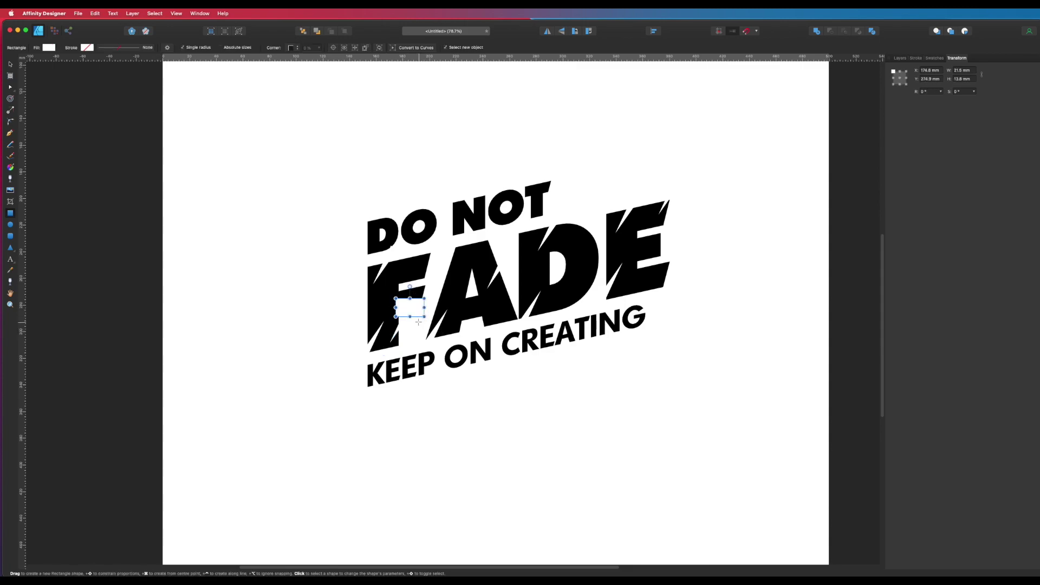
pyautogui.keyDown('shift'); pyautogui.click(403, 325); pyautogui.keyUp('shift')
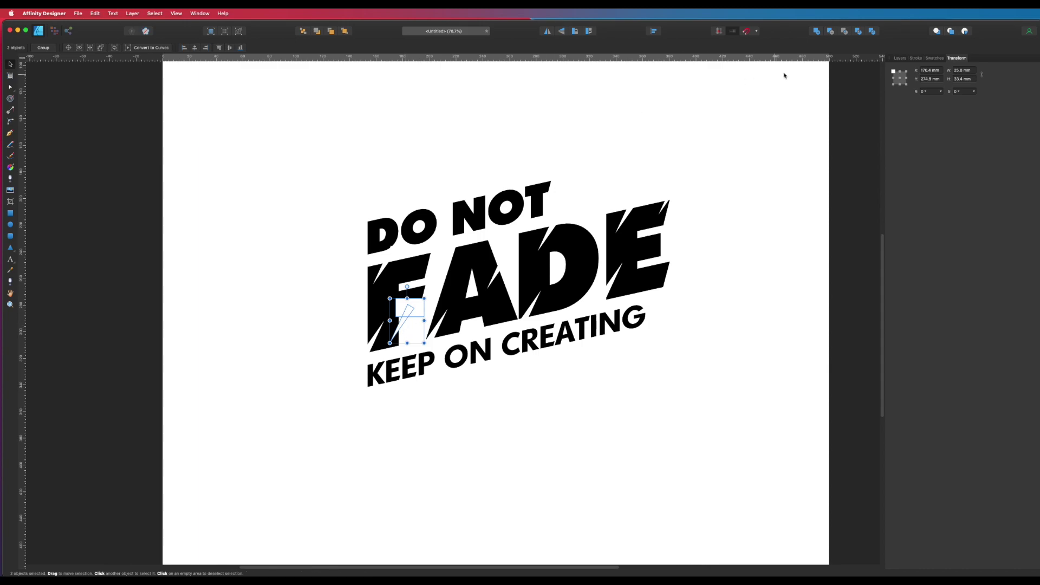
pyautogui.click(832, 31)
pyautogui.click(591, 378)
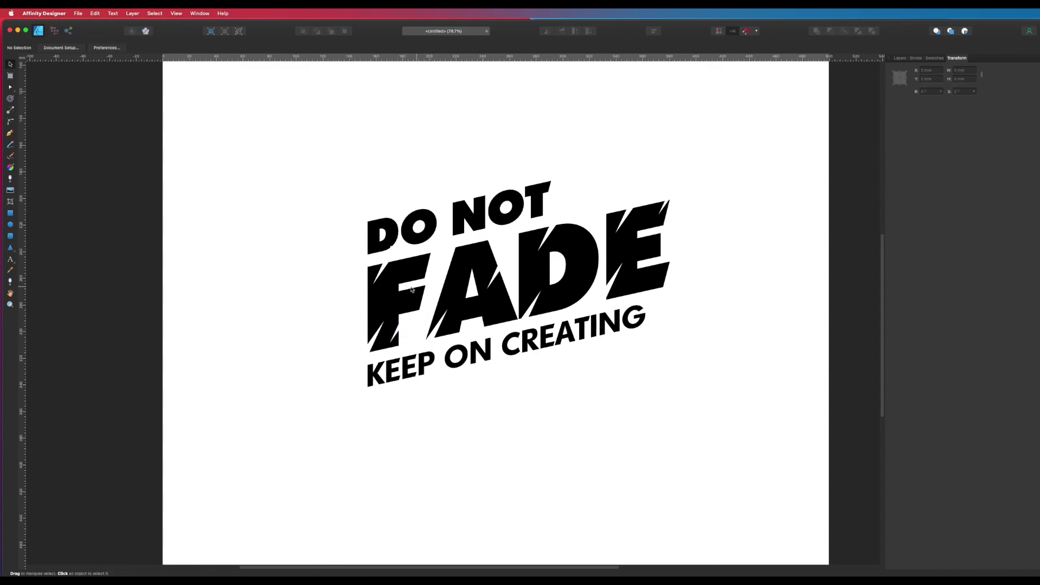
# Copy the D's lower-left white triangle to the top of the letter and fill it black as an upward-pointing spike
pyautogui.click(530, 318)
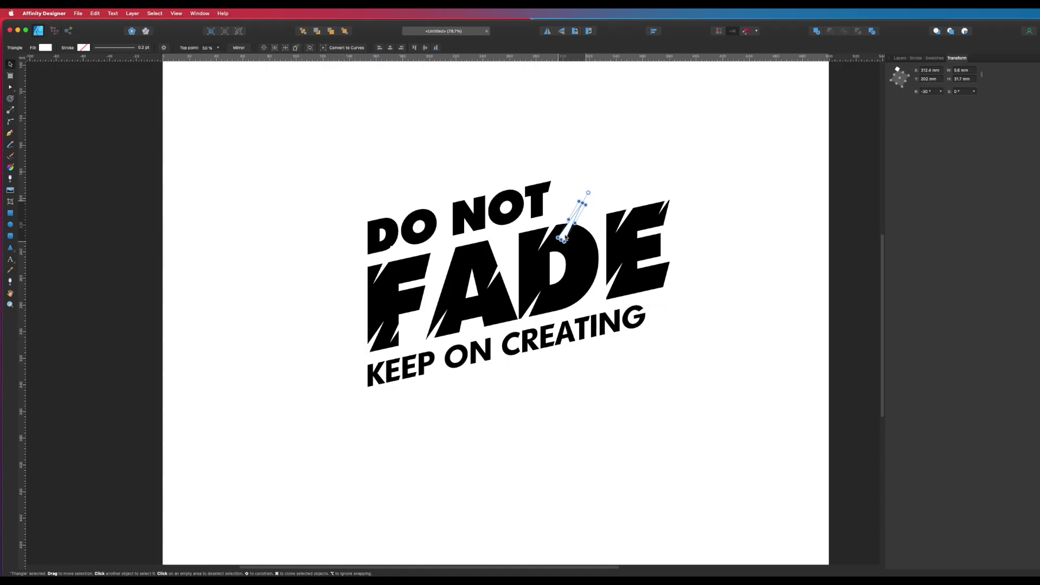
pyautogui.moveTo(567, 226); pyautogui.dragTo(561, 227)
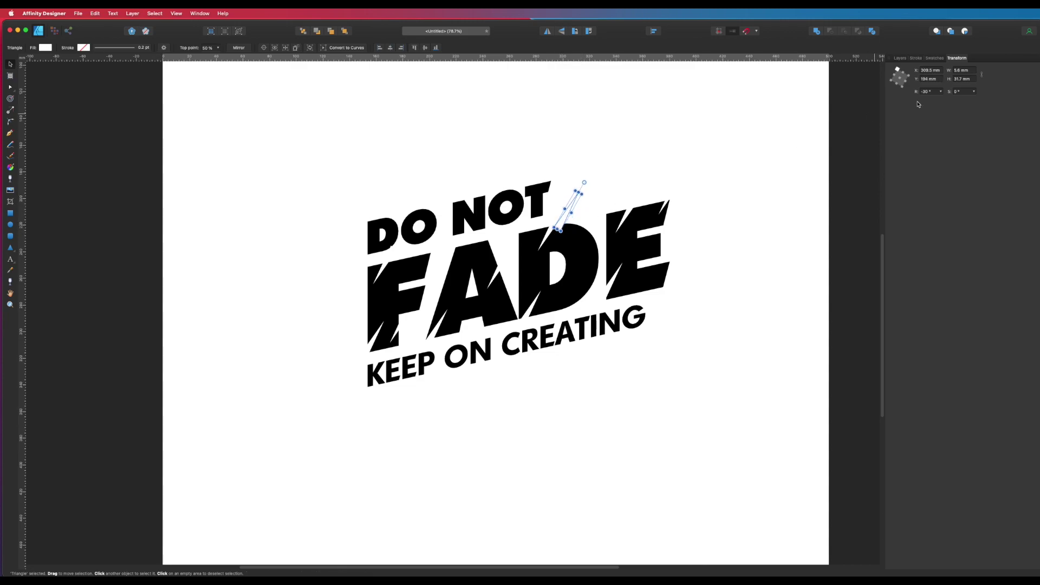
pyautogui.click(935, 59)
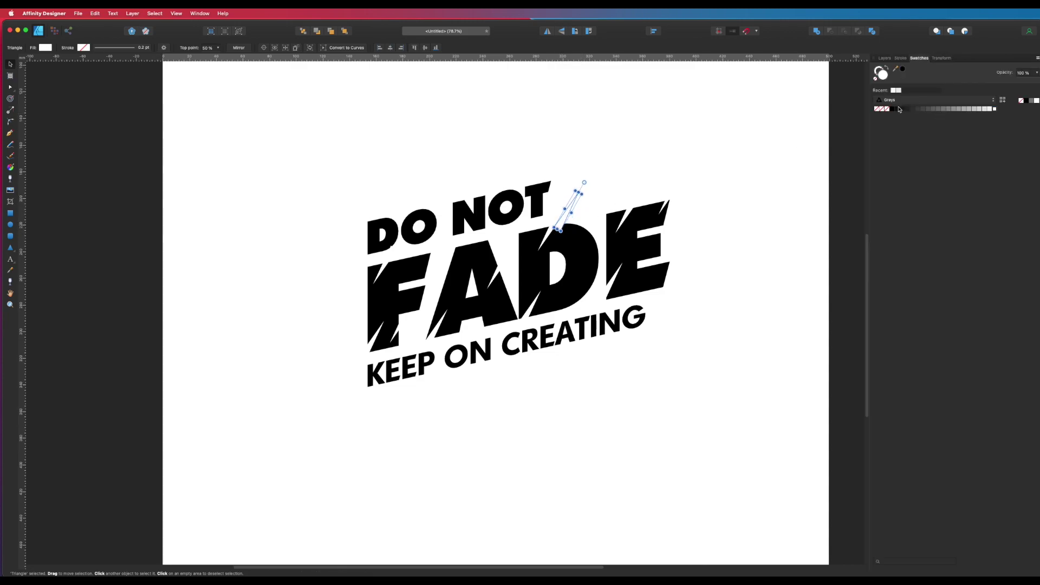
pyautogui.click(1026, 100)
pyautogui.click(627, 413)
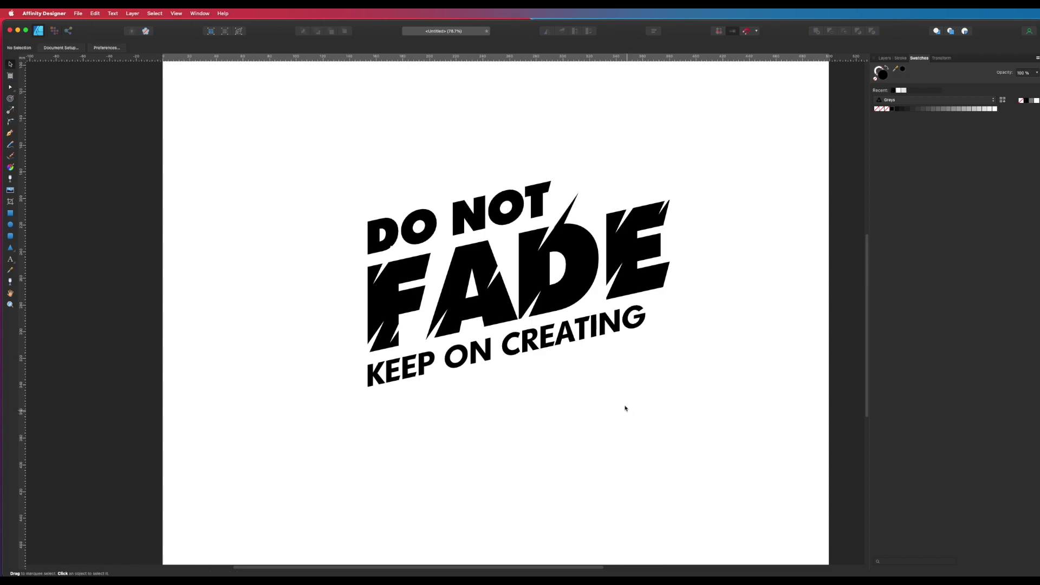
pyautogui.scroll(5, 601, 218)
pyautogui.click(579, 230)
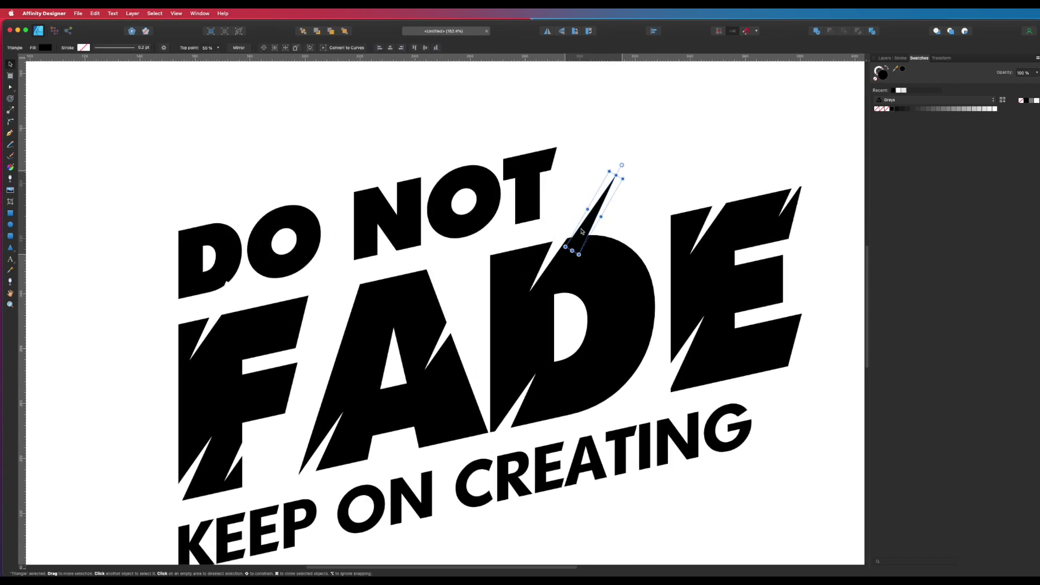
pyautogui.click(636, 213)
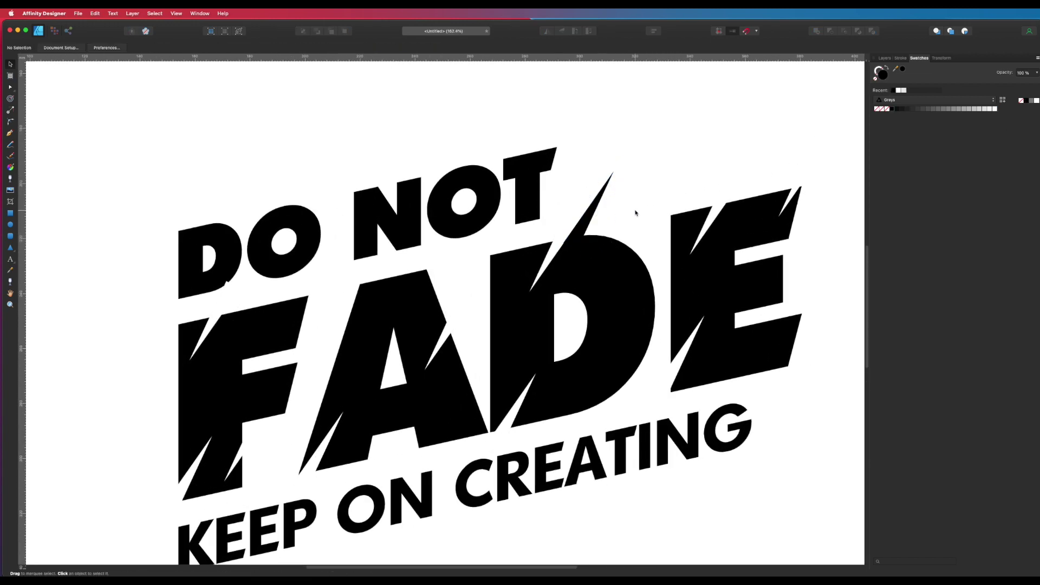
# Duplicate the black spike onto the D's upper-right shoulder, the top of the E and the upper right of the A
pyautogui.scroll(-5, 607, 270)
pyautogui.moveTo(556, 242)
pyautogui.mouseDown()
pyautogui.moveTo(571, 266)
pyautogui.moveTo(639, 223)
pyautogui.moveTo(485, 279)
pyautogui.moveTo(498, 273)
pyautogui.mouseUp()
pyautogui.click(658, 221)
pyautogui.click(637, 229)
pyautogui.click(509, 417)
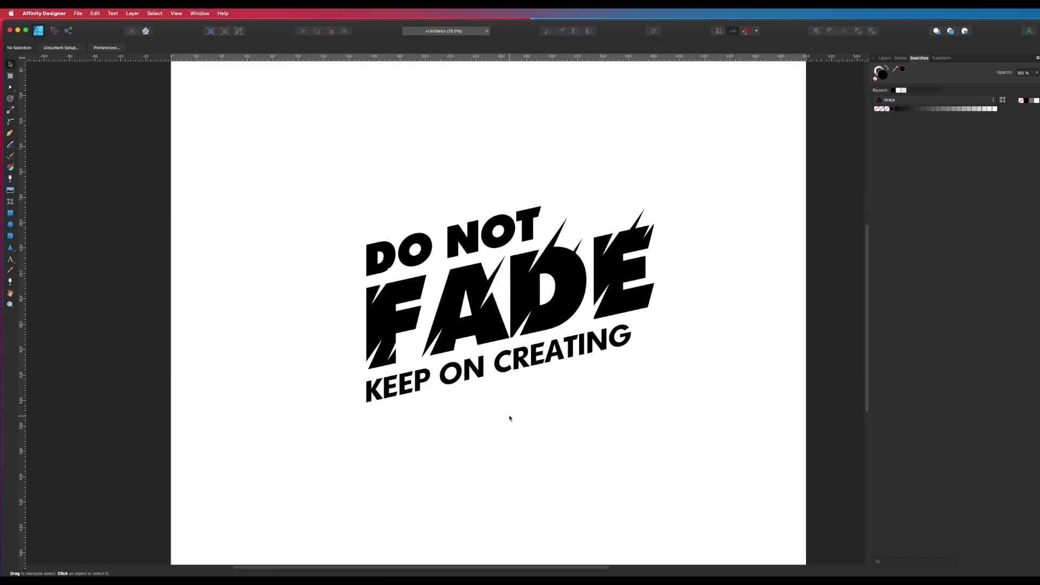
# Duplicate the black spike onto the A's right leg, the F's upper-right corner and the bottom of the F's stem
pyautogui.click(496, 279)
pyautogui.click(501, 263)
pyautogui.moveTo(488, 263); pyautogui.dragTo(650, 355)
pyautogui.moveTo(515, 278); pyautogui.dragTo(265, 416)
pyautogui.click(265, 416)
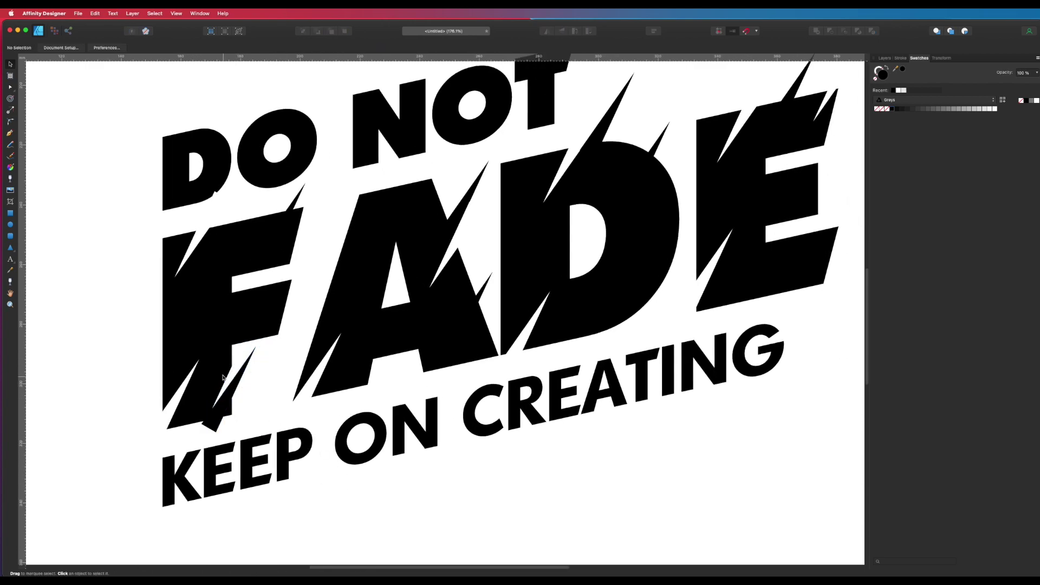
# Copy the white triangle from the E's upper-left corner down to the letter's lower part and fill it black
pyautogui.press('super+1')
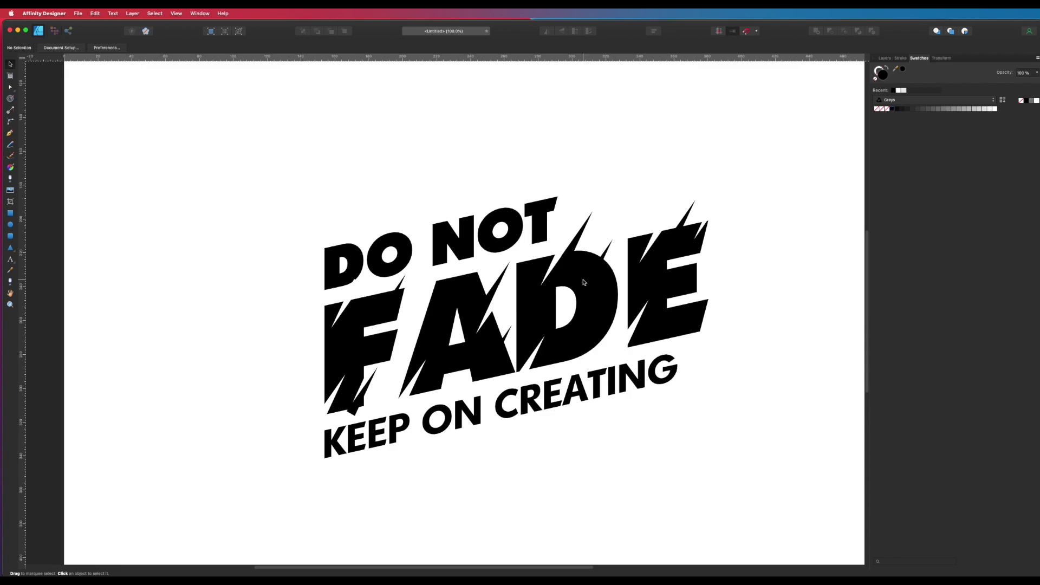
pyautogui.click(658, 242)
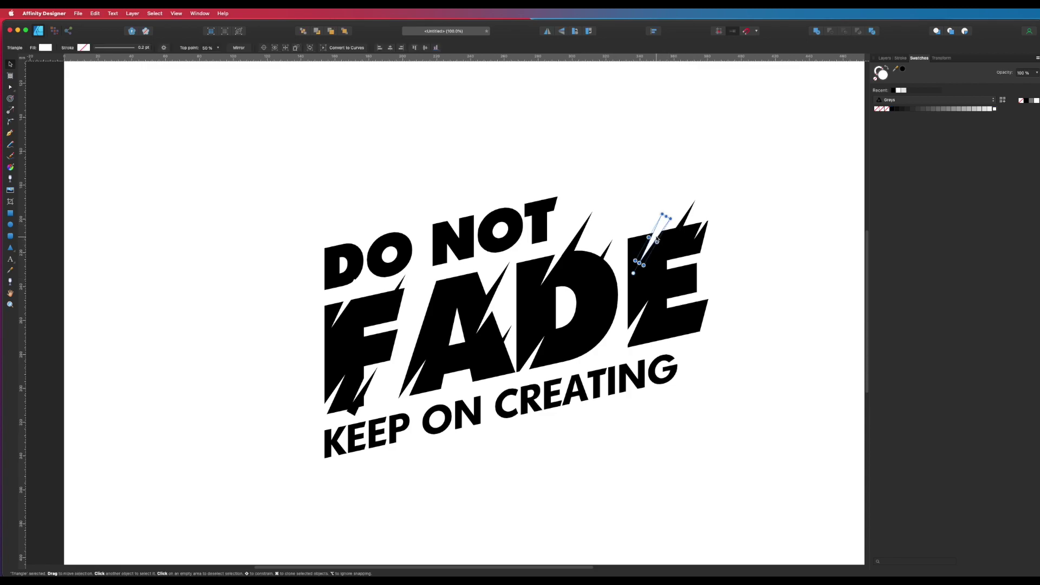
pyautogui.moveTo(660, 232); pyautogui.dragTo(659, 313)
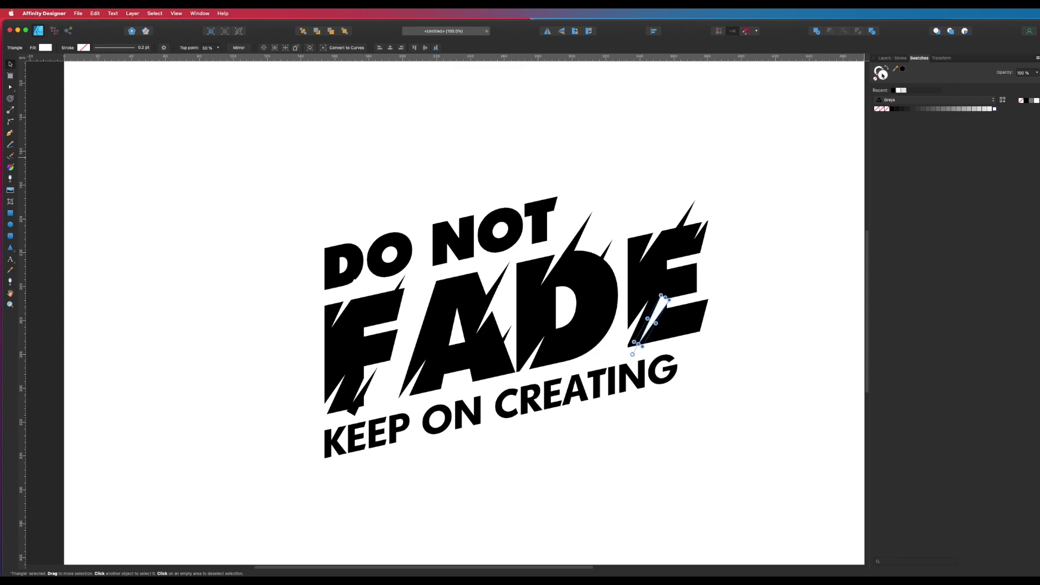
pyautogui.click(893, 91)
# Place downward-pointing black spikes at the E's lower-left corner, the left edges of the F and A, and the bottom of the D
pyautogui.moveTo(662, 310); pyautogui.dragTo(340, 362)
pyautogui.click(568, 358)
pyautogui.click(558, 355)
pyautogui.click(265, 380)
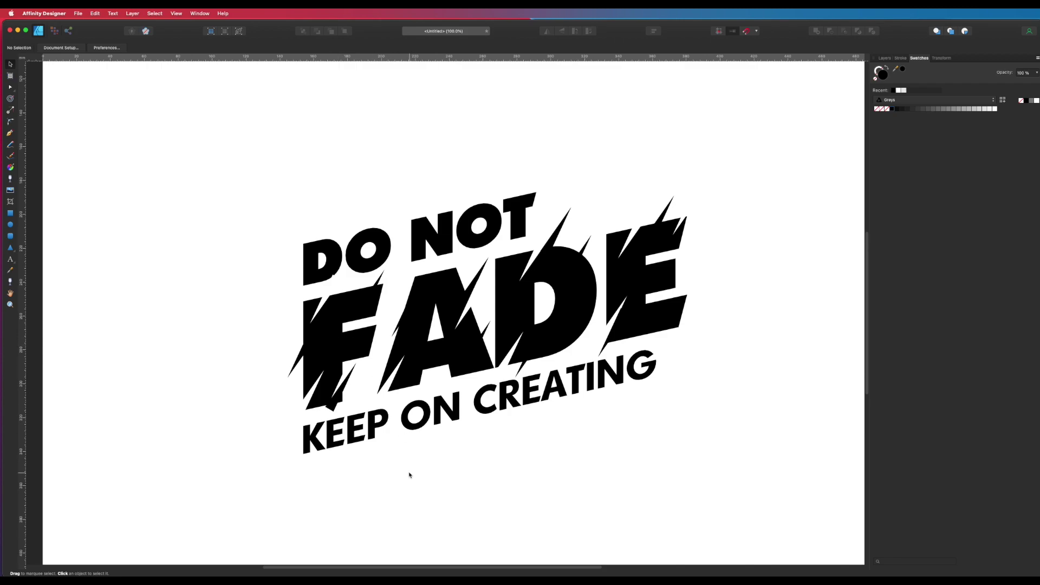
# Draw a closed Pen tool shape around the wide end of the black spike that sticks out beneath the F's stem
pyautogui.scroll(-3, 429, 437)
pyautogui.hscroll(3, 430, 437)
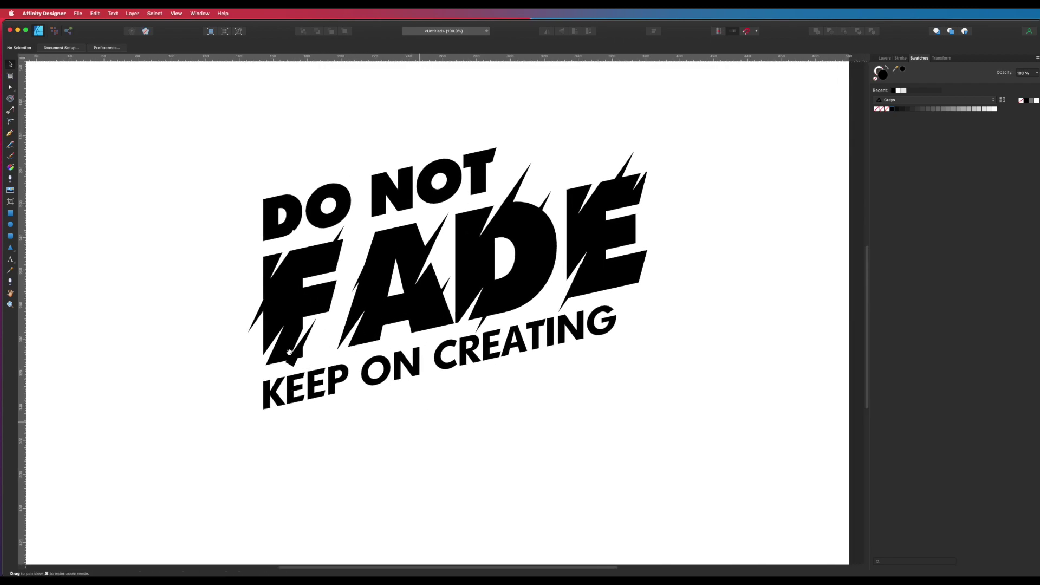
pyautogui.moveTo(285, 306); pyautogui.dragTo(425, 357)
pyautogui.moveTo(390, 377); pyautogui.dragTo(419, 338)
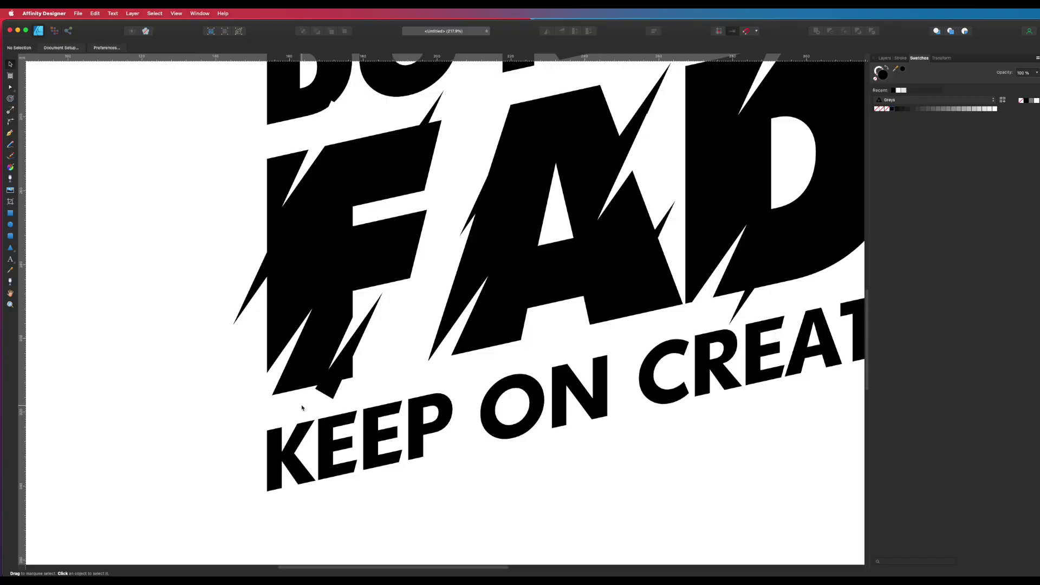
pyautogui.press('p')
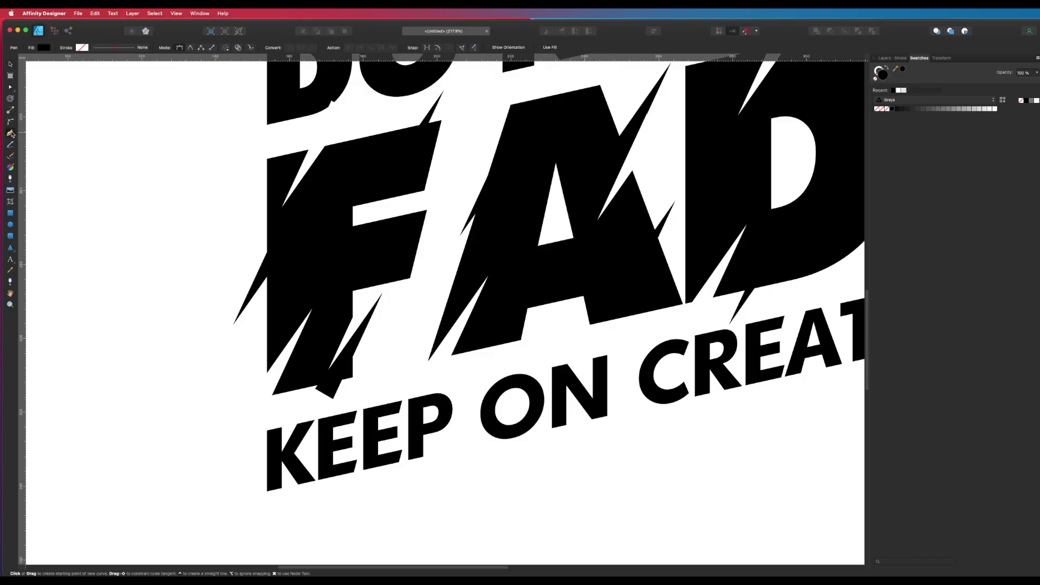
pyautogui.click(300, 415)
pyautogui.click(380, 401)
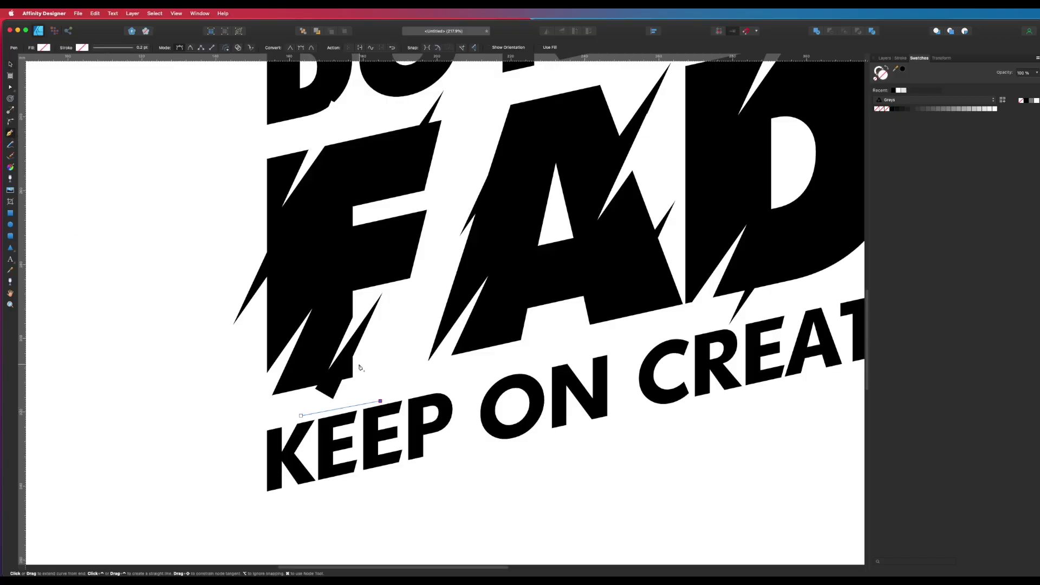
pyautogui.moveTo(361, 365); pyautogui.dragTo(345, 362)
pyautogui.click(319, 362)
pyautogui.click(301, 416)
# Subtract the pen shape from the black spike on the F's stem to trim off its protruding end
pyautogui.press('v')
pyautogui.keyDown('shift'); pyautogui.click(350, 351); pyautogui.keyUp('shift')
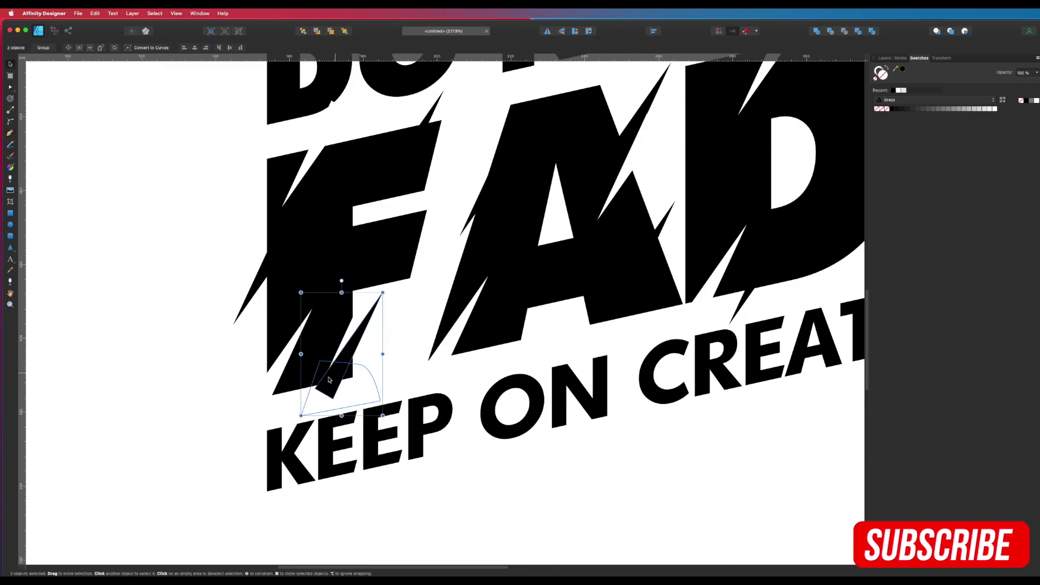
pyautogui.click(831, 33)
pyautogui.moveTo(610, 244); pyautogui.dragTo(495, 301)
pyautogui.moveTo(568, 214)
pyautogui.mouseDown()
pyautogui.moveTo(503, 252)
pyautogui.moveTo(635, 260)
pyautogui.mouseUp()
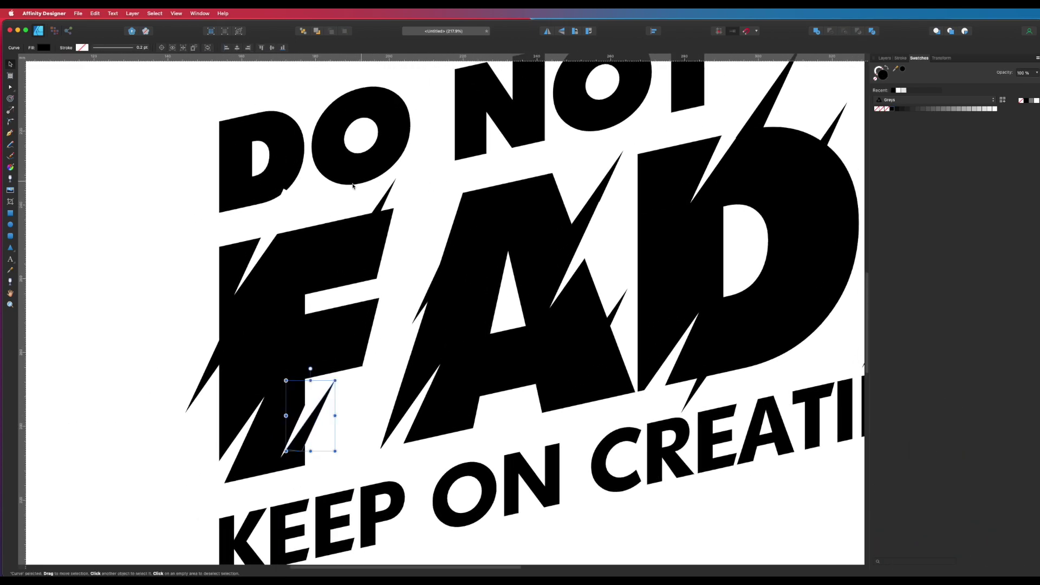
pyautogui.moveTo(665, 318); pyautogui.dragTo(468, 355)
pyautogui.moveTo(689, 329); pyautogui.dragTo(718, 298)
pyautogui.scroll(-1, 718, 298)
pyautogui.moveTo(596, 320); pyautogui.dragTo(720, 282)
pyautogui.press('p')
pyautogui.press('v')
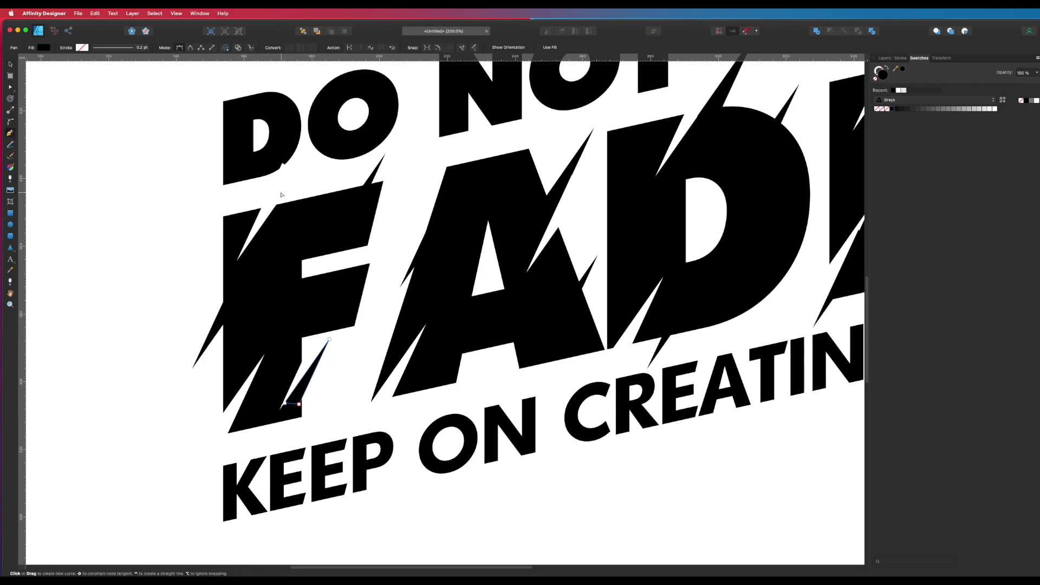
# Select the white cut triangles across the F, A, D and E, and merge them into one shape with Add
pyautogui.click(274, 197)
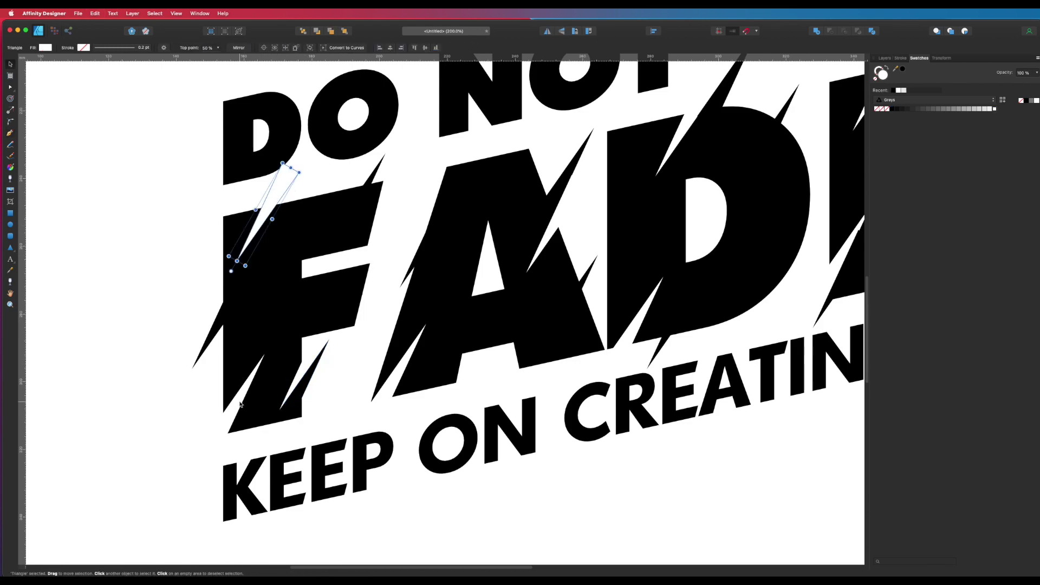
pyautogui.keyDown('shift'); pyautogui.click(250, 379); pyautogui.keyUp('shift')
pyautogui.keyDown('shift'); pyautogui.click(318, 355); pyautogui.keyUp('shift')
pyautogui.keyDown('shift'); pyautogui.click(398, 379); pyautogui.keyUp('shift')
pyautogui.keyDown('shift'); pyautogui.click(549, 233); pyautogui.keyUp('shift')
pyautogui.keyDown('shift'); pyautogui.click(641, 319); pyautogui.keyUp('shift')
pyautogui.keyDown('shift'); pyautogui.click(686, 129); pyautogui.keyUp('shift')
pyautogui.moveTo(709, 195); pyautogui.dragTo(414, 247)
pyautogui.keyDown('shift'); pyautogui.click(594, 129); pyautogui.keyUp('shift')
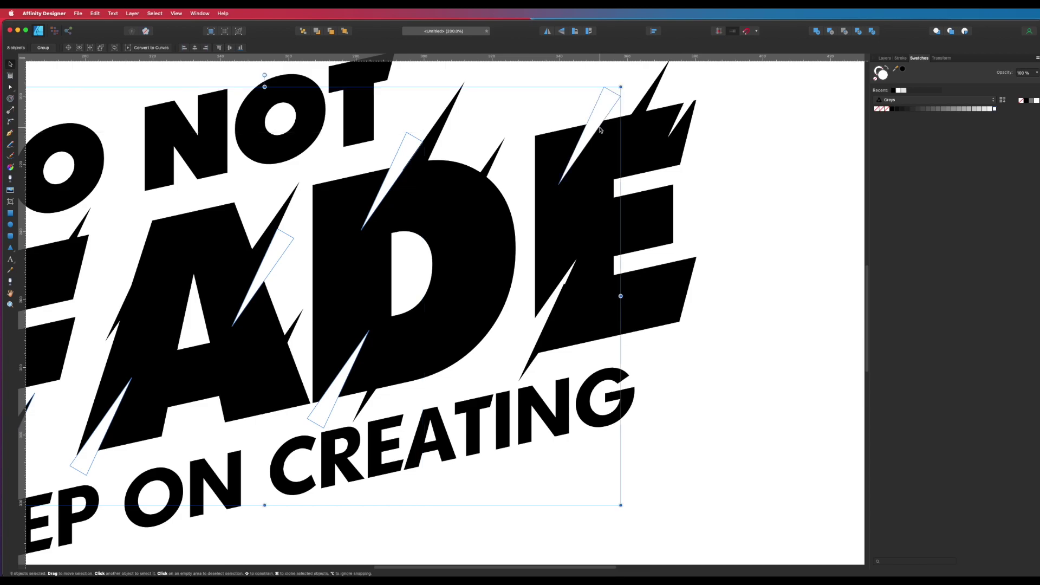
pyautogui.keyDown('shift'); pyautogui.click(694, 103); pyautogui.keyUp('shift')
pyautogui.keyDown('shift'); pyautogui.click(547, 320); pyautogui.keyUp('shift')
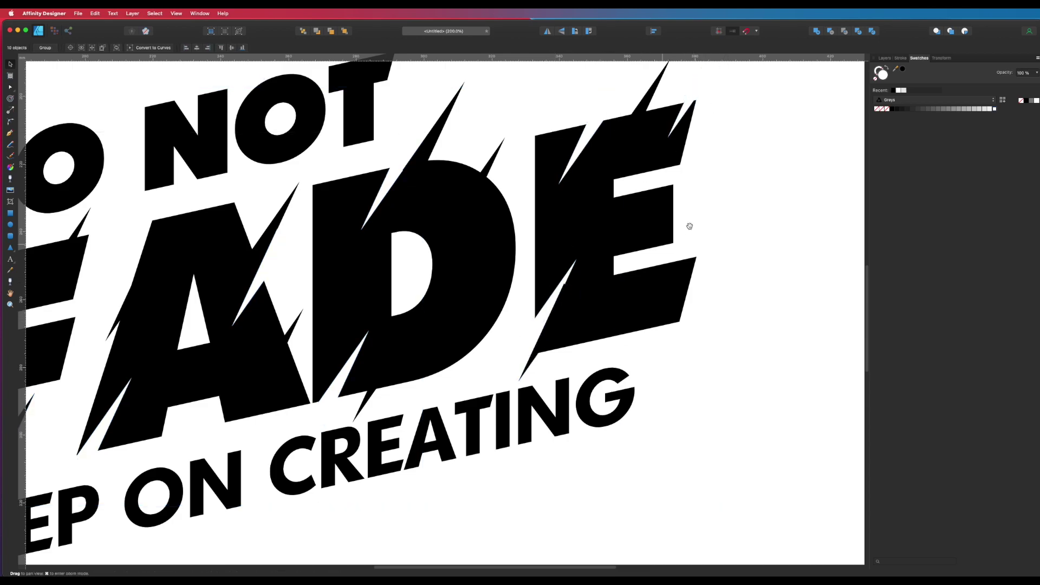
pyautogui.press('super+1')
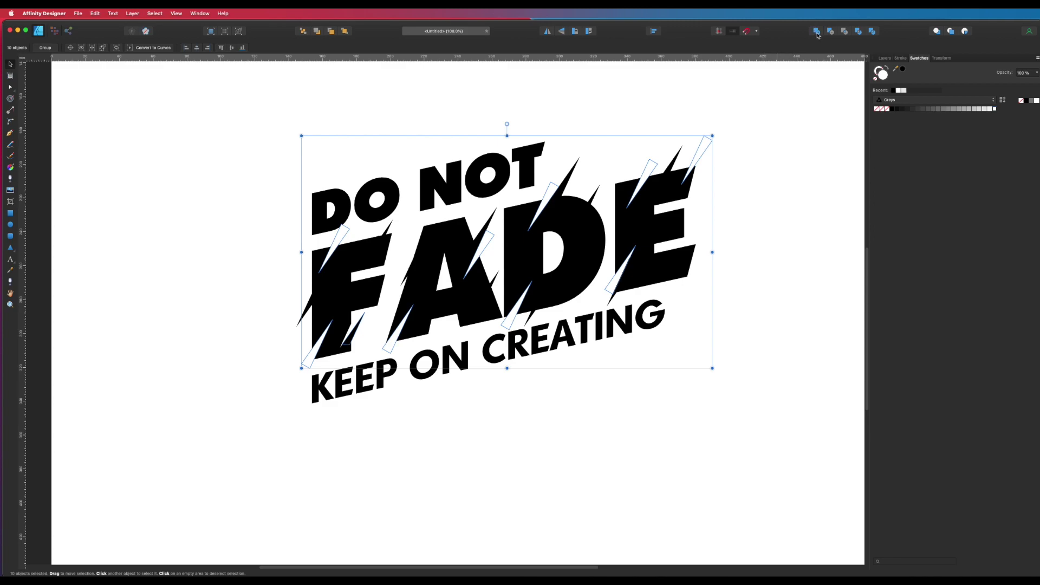
pyautogui.click(818, 34)
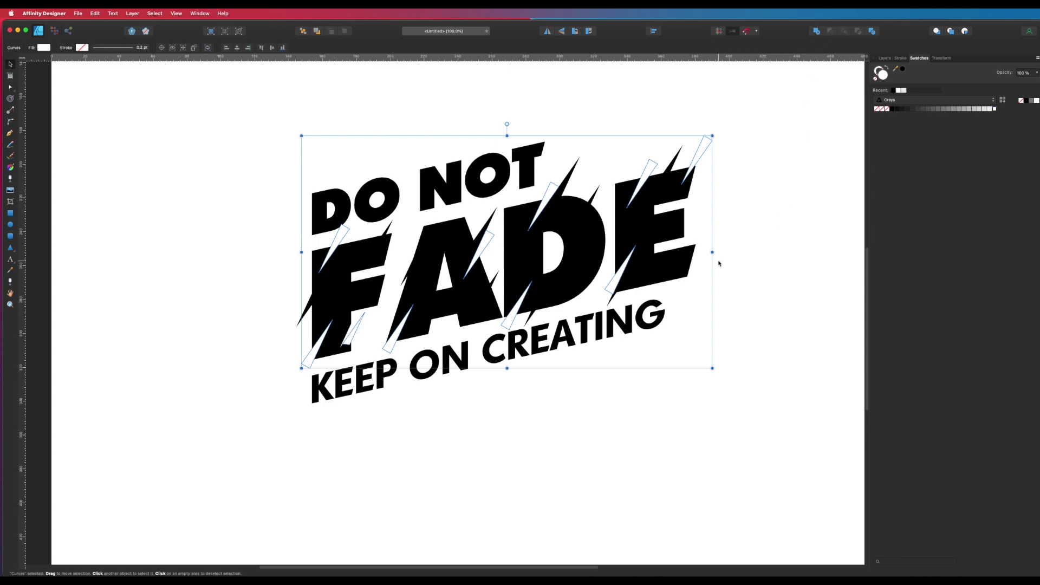
# Convert the FADE text to curves and merge its separate letters into a single shape with Add
pyautogui.moveTo(646, 238); pyautogui.dragTo(656, 209)
pyautogui.press('super+z')
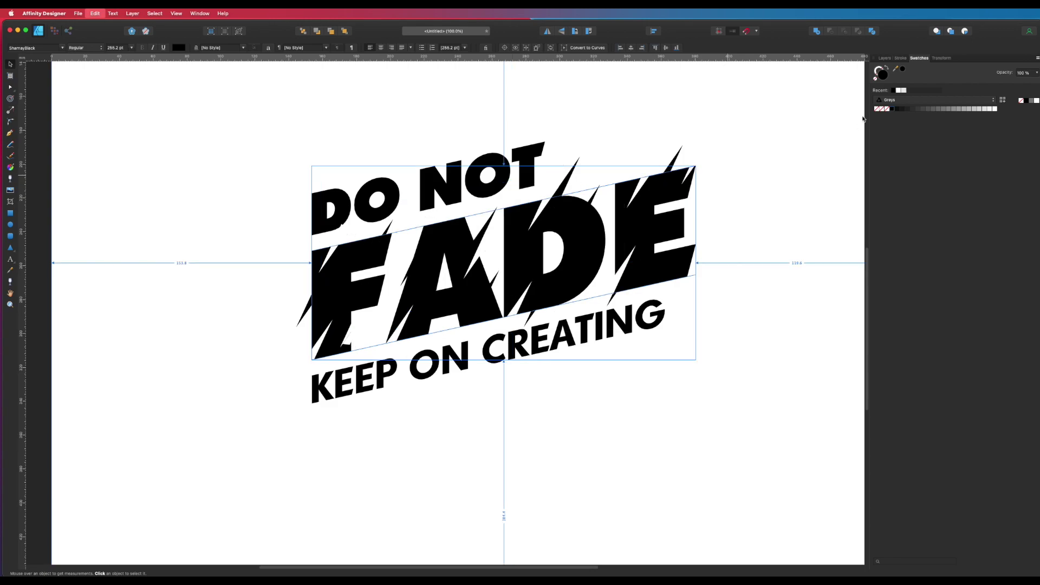
pyautogui.click(881, 58)
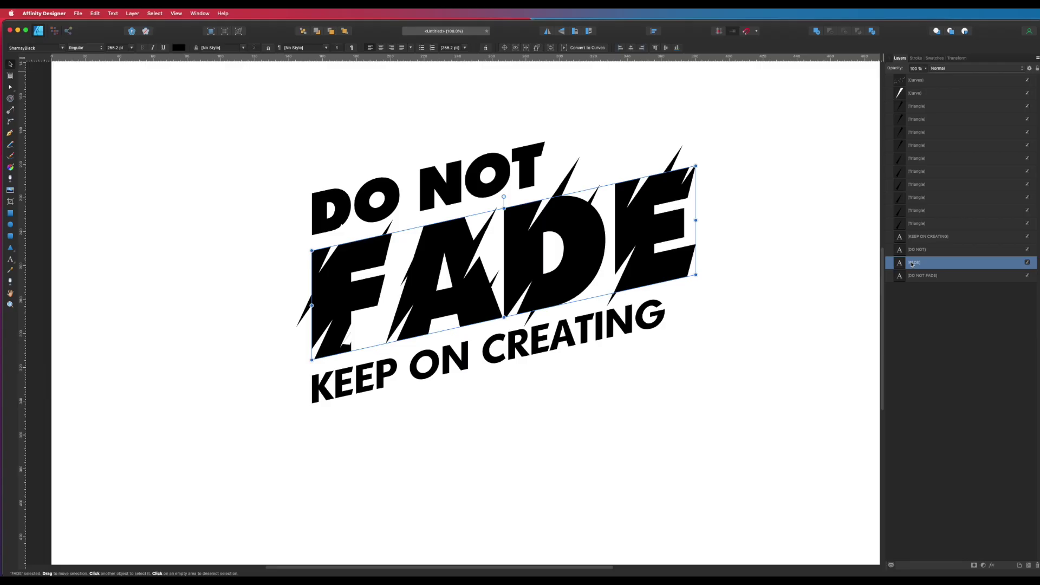
pyautogui.press('super+g')
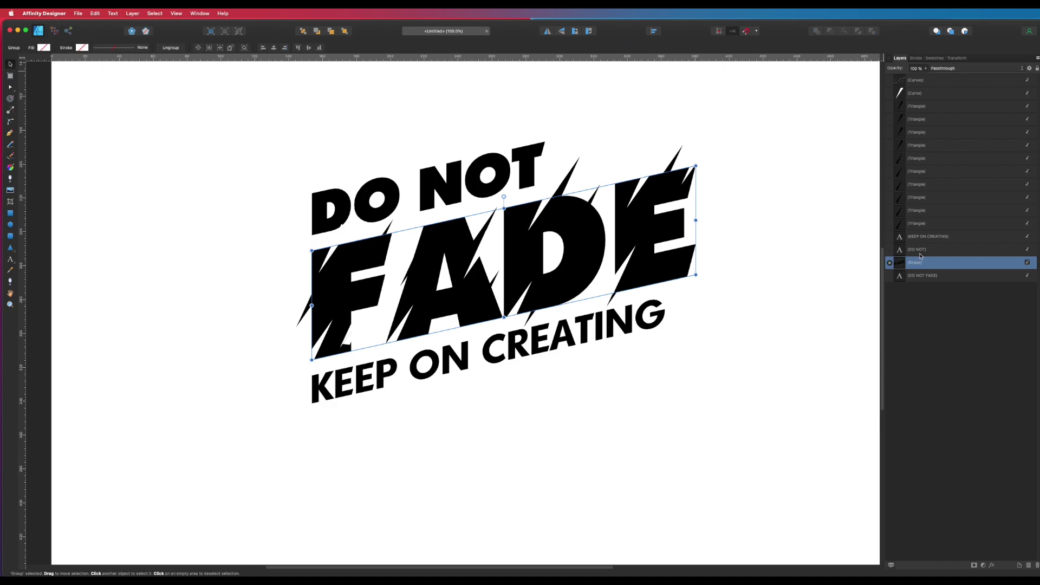
pyautogui.press('super+shift+g')
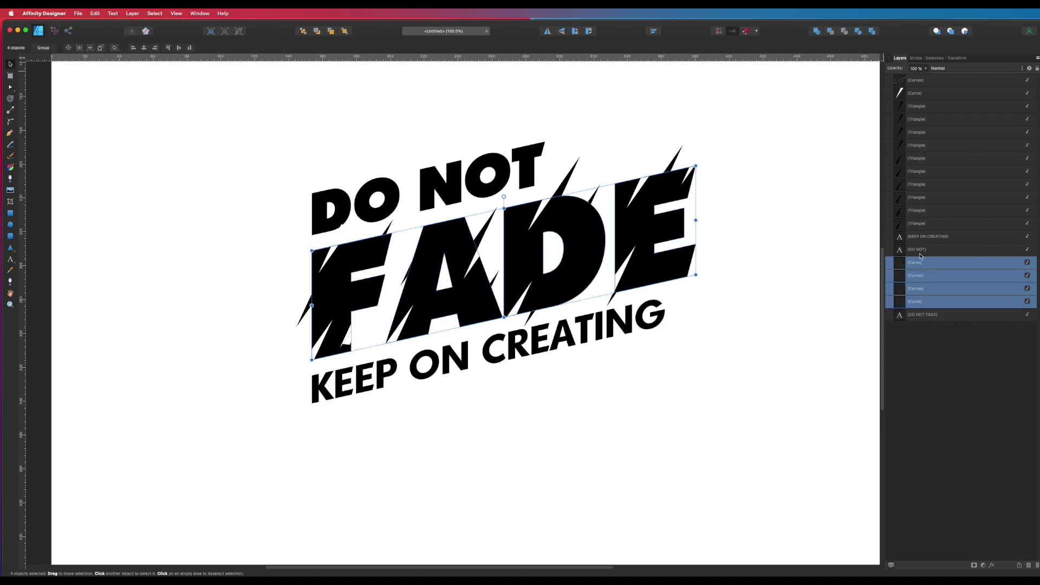
pyautogui.click(817, 32)
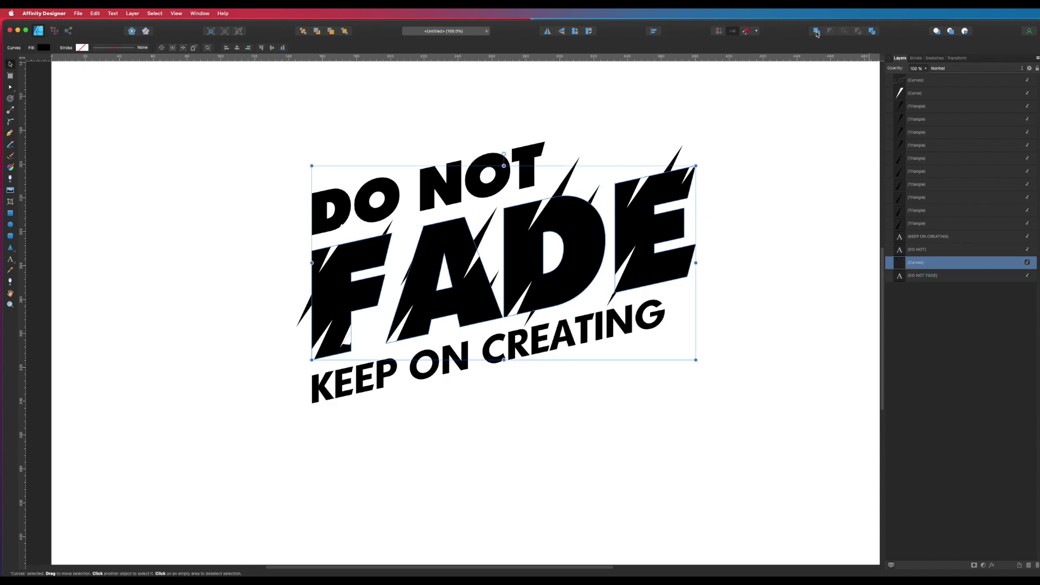
# Subtract the merged white cut triangles from the FADE lettering so the cuts become real openings in the letters
pyautogui.click(926, 80)
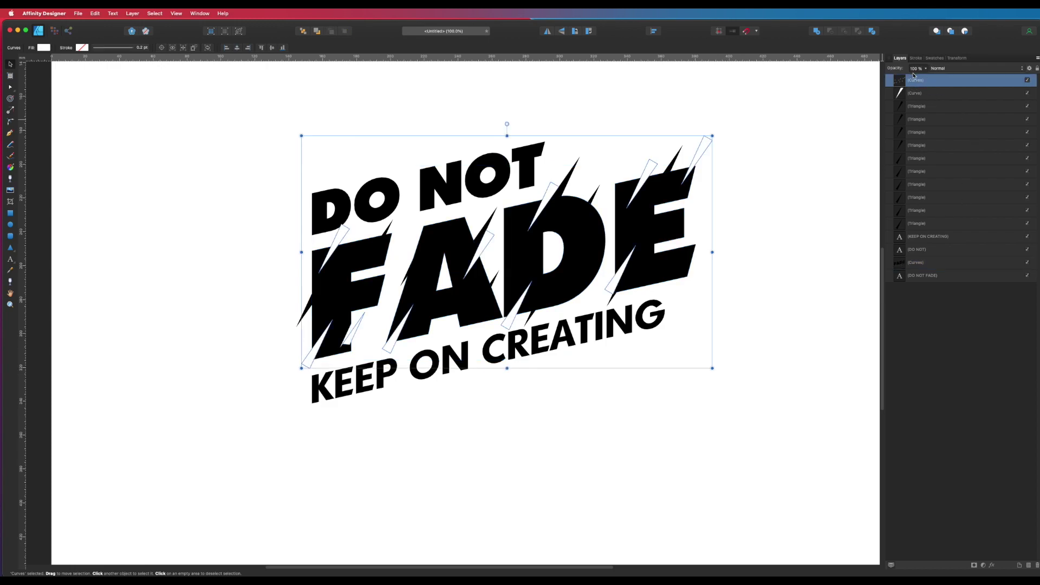
pyautogui.keyDown('super'); pyautogui.click(930, 264); pyautogui.keyUp('super')
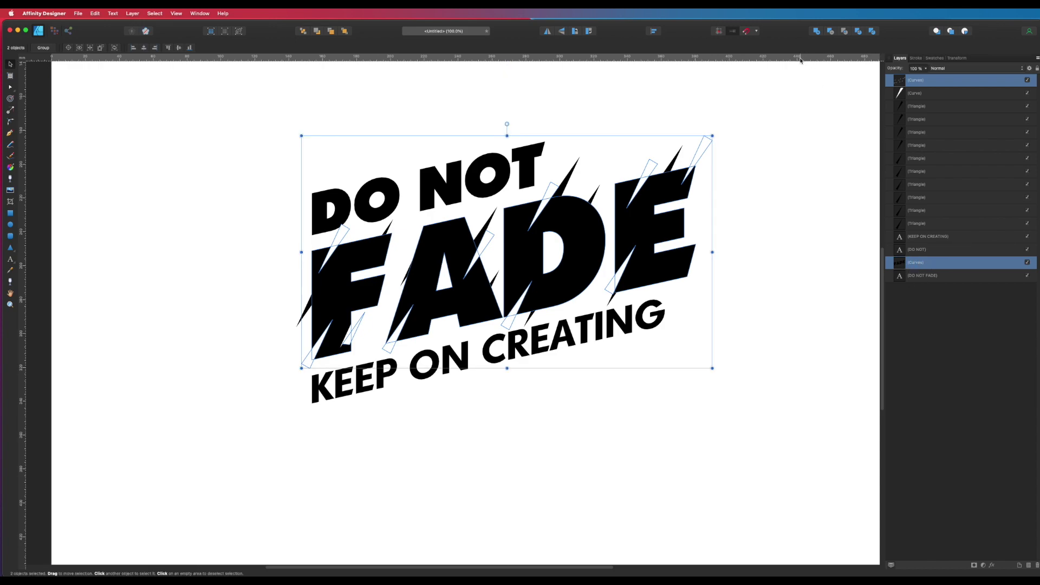
pyautogui.click(831, 33)
pyautogui.click(785, 184)
pyautogui.moveTo(658, 204); pyautogui.dragTo(447, 211)
pyautogui.moveTo(447, 205); pyautogui.dragTo(666, 209)
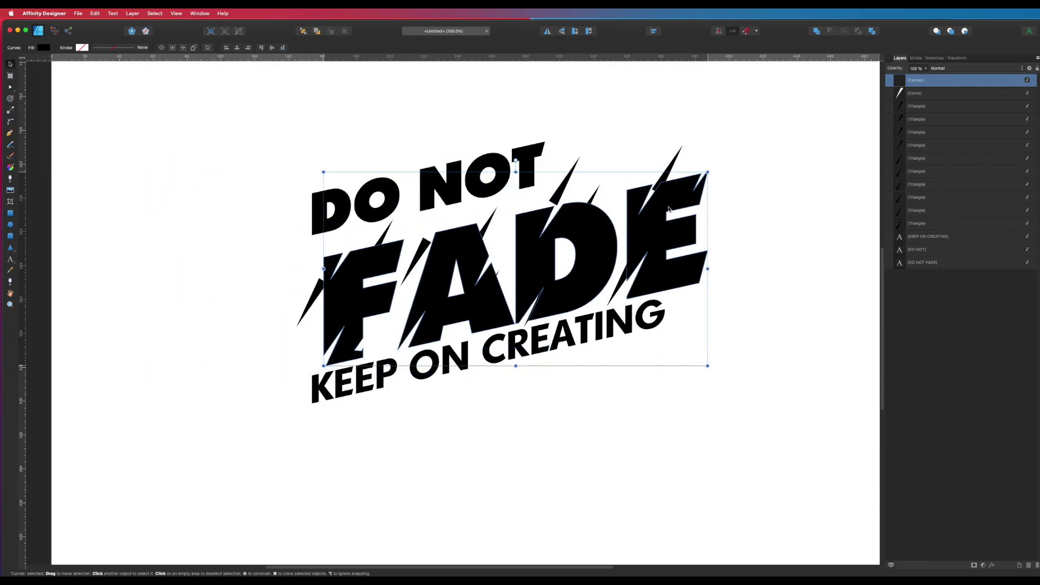
pyautogui.click(664, 423)
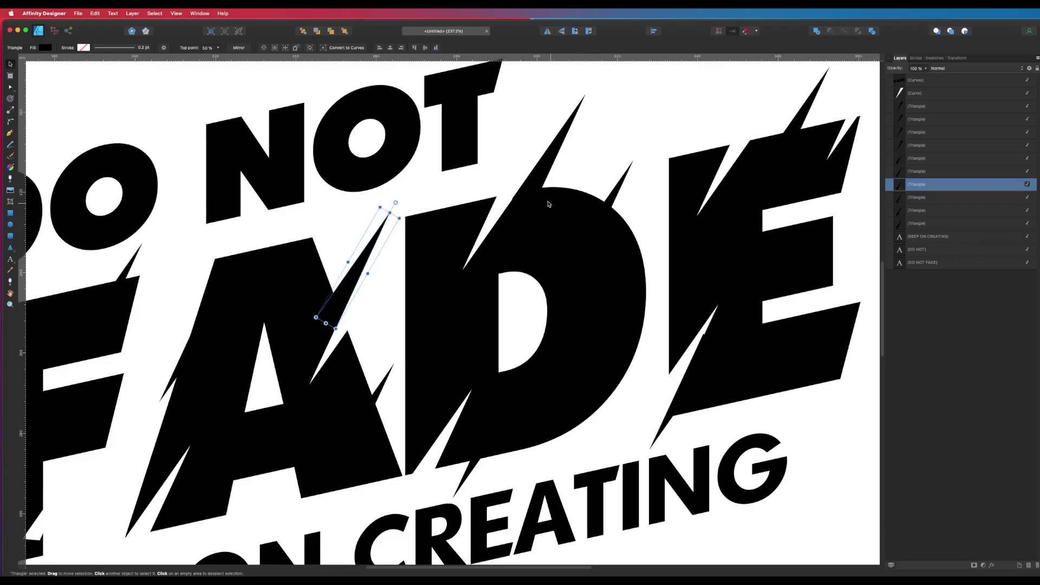
# Select all the black triangle spikes and convert them to curves
pyautogui.click(517, 203)
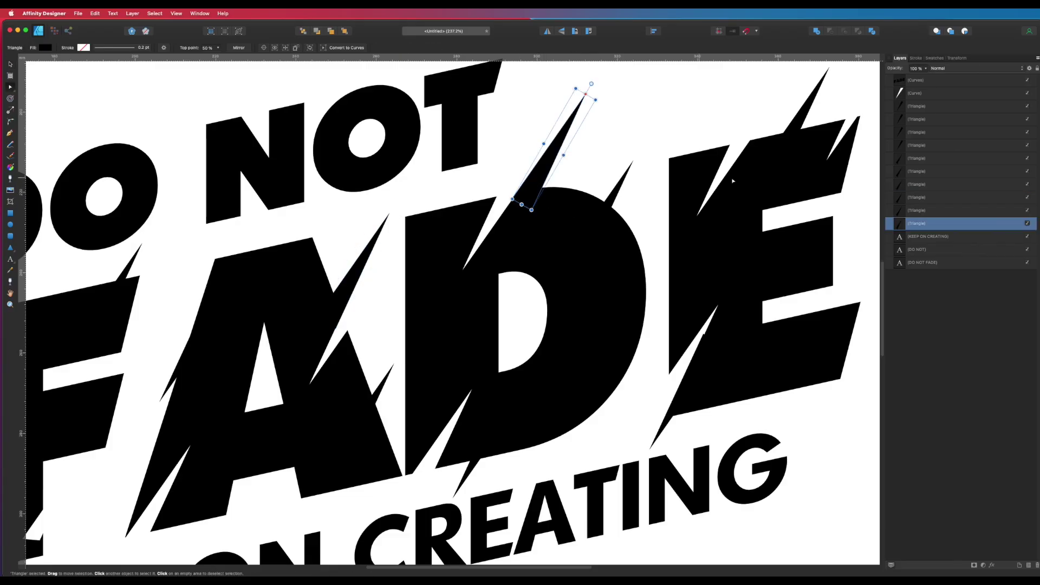
pyautogui.keyDown('shift'); pyautogui.click(931, 108); pyautogui.keyUp('shift')
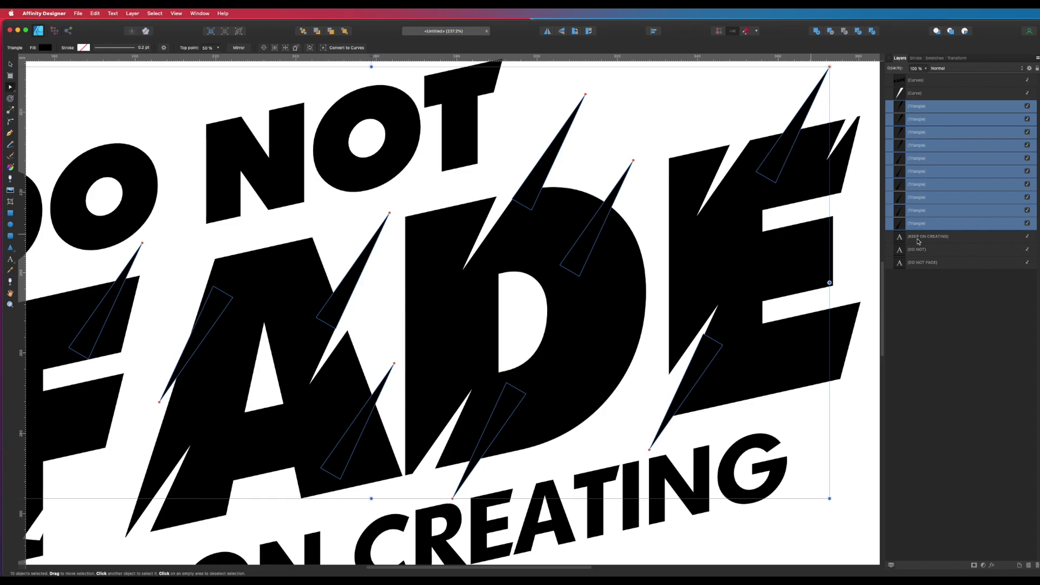
pyautogui.press('super+Return')
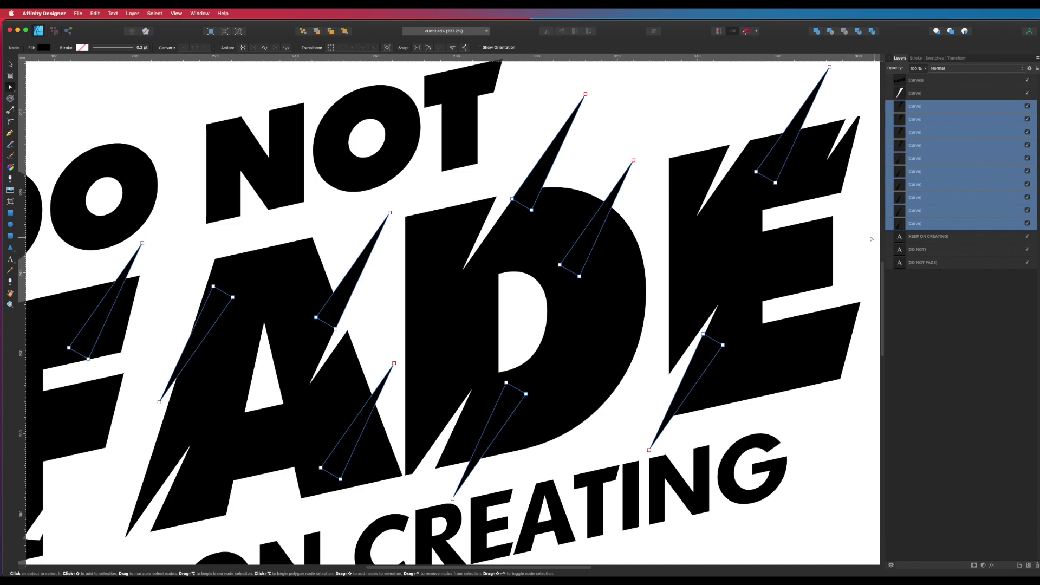
pyautogui.click(641, 122)
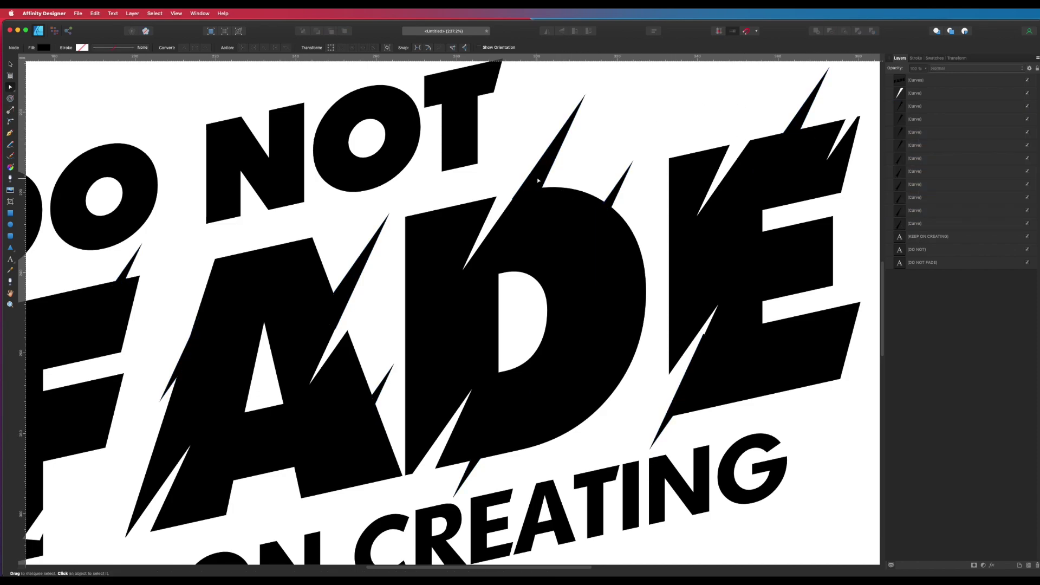
# Move the lower corner node of the long spike above the D so it lines up with the D's cut edge
pyautogui.click(538, 181)
pyautogui.scroll(3, 508, 190)
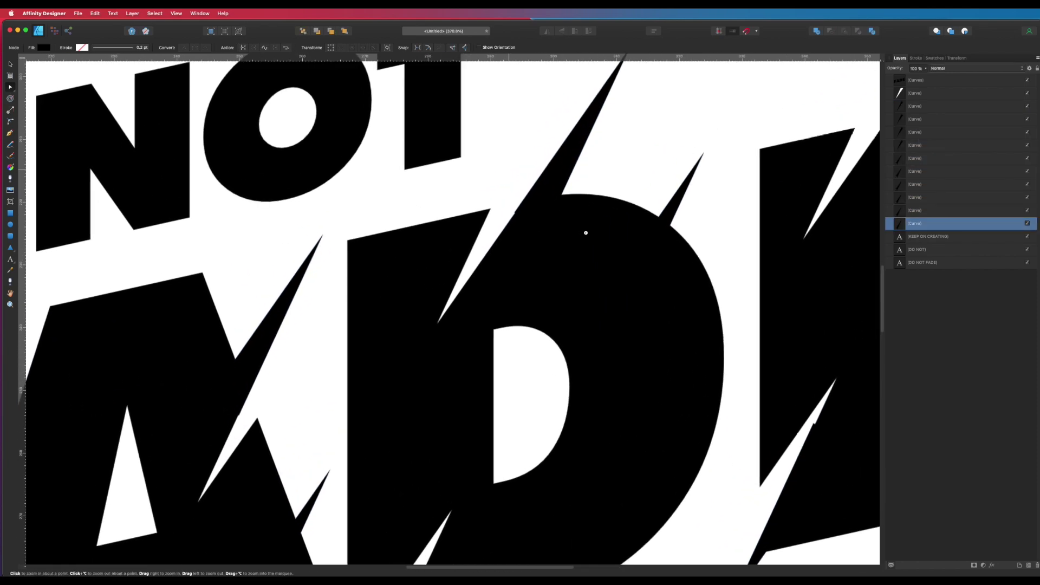
pyautogui.click(501, 204)
pyautogui.moveTo(501, 204)
pyautogui.mouseDown()
pyautogui.moveTo(542, 210)
pyautogui.moveTo(521, 202)
pyautogui.moveTo(515, 212)
pyautogui.mouseUp()
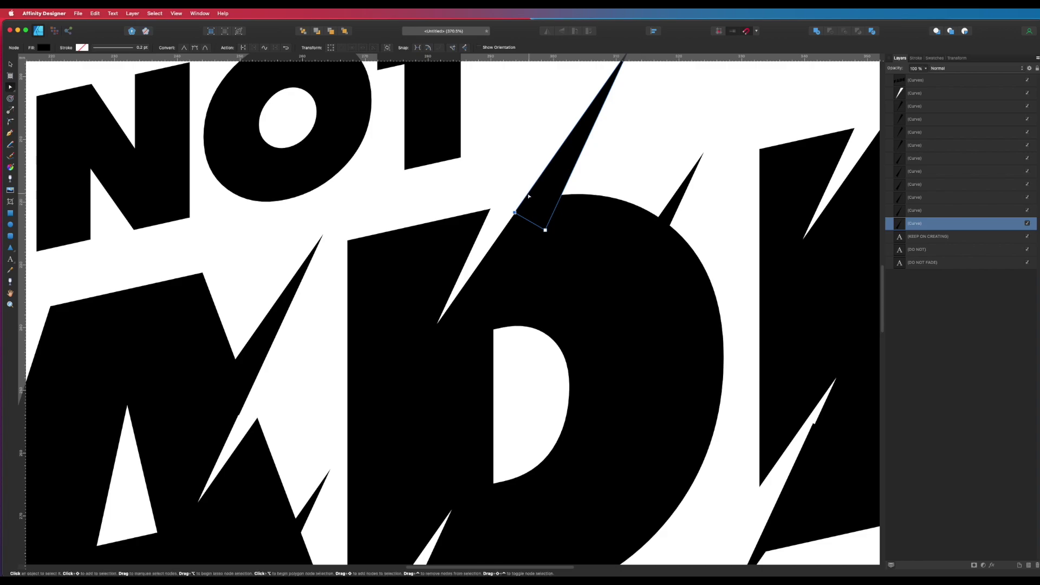
pyautogui.moveTo(515, 212)
pyautogui.mouseDown()
pyautogui.moveTo(540, 217)
pyautogui.moveTo(524, 203)
pyautogui.mouseUp()
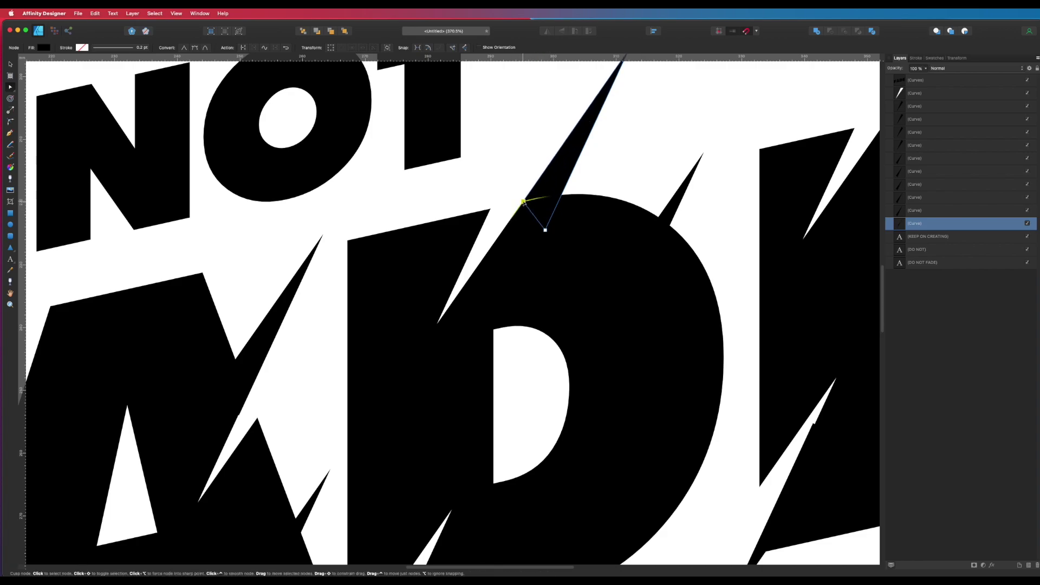
# Slide the lower corner node of the spike on the A's right side up along the edge of the white cut
pyautogui.click(345, 260)
pyautogui.moveTo(347, 261); pyautogui.dragTo(578, 200)
pyautogui.click(475, 296)
pyautogui.moveTo(471, 355); pyautogui.dragTo(478, 332)
pyautogui.scroll(-3, 504, 363)
pyautogui.hscroll(-2, 504, 363)
pyautogui.scroll(-3, 331, 433)
pyautogui.hscroll(-2, 331, 433)
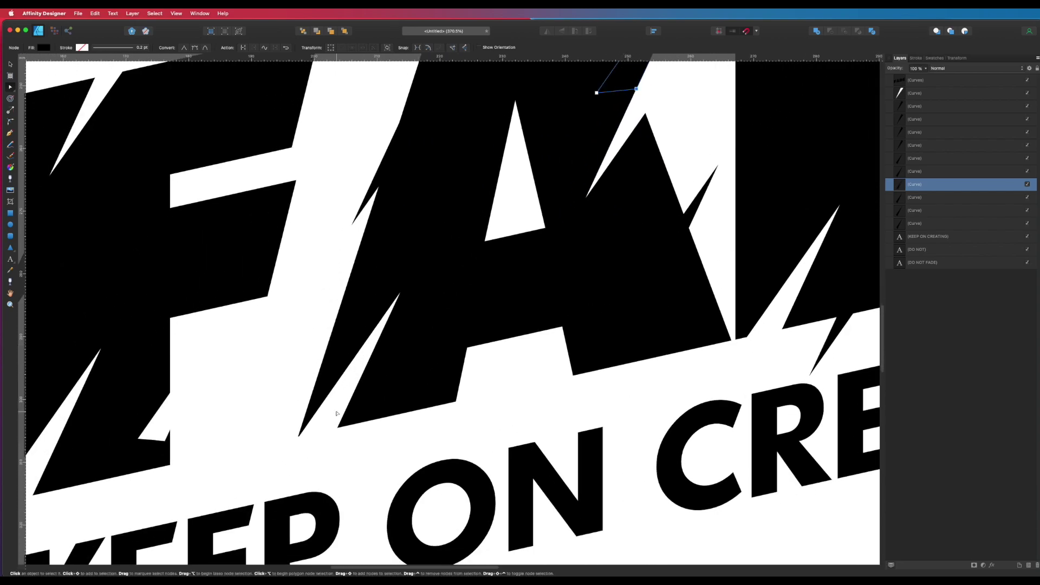
# Delete the nodes of the notched cut at the foot of the F's stem to restore its straight edge
pyautogui.click(319, 372)
pyautogui.hscroll(-4, 499, 247)
pyautogui.scroll(1, 499, 247)
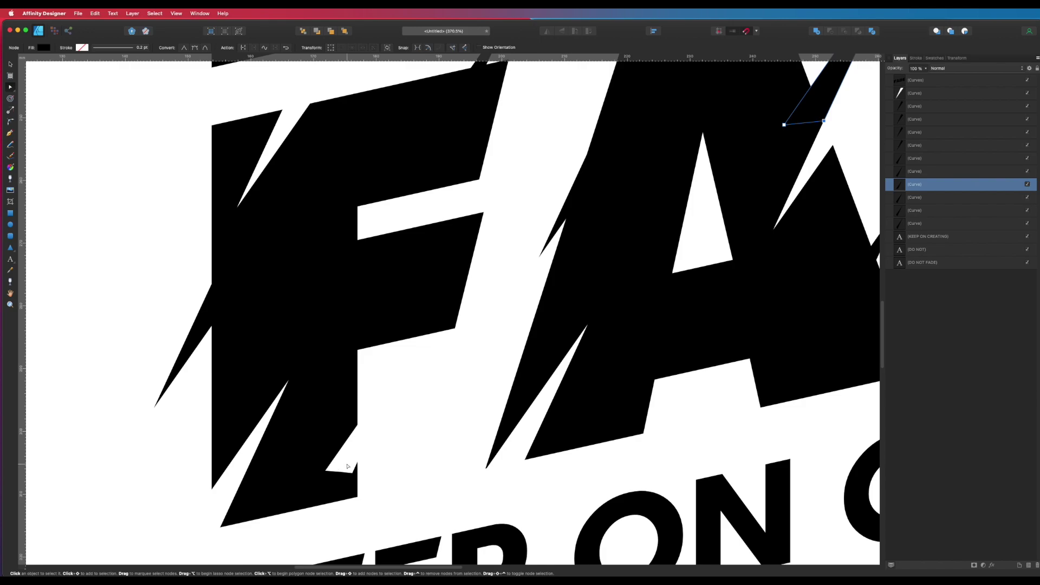
pyautogui.click(354, 478)
pyautogui.press('super+d')
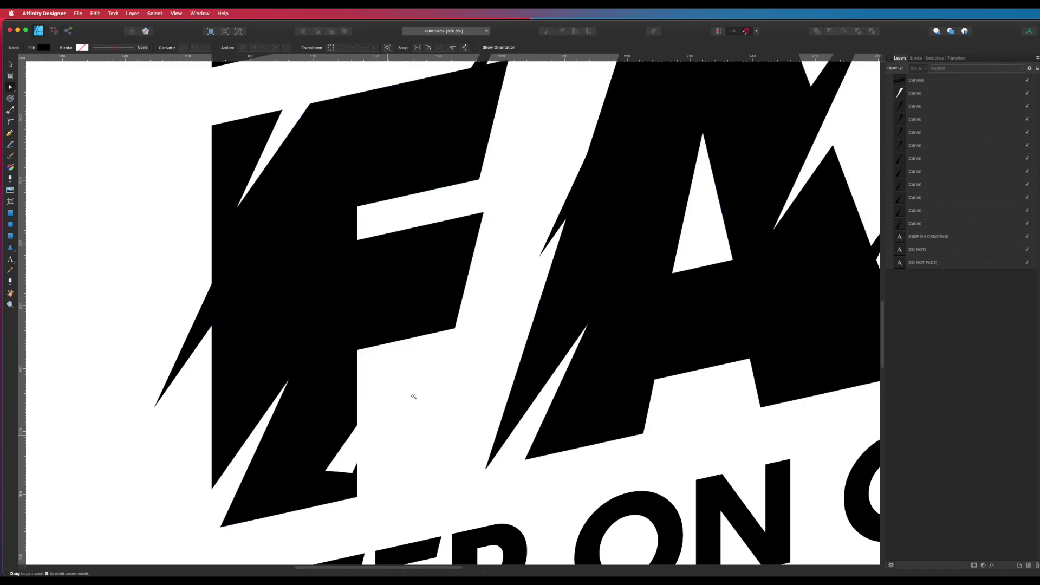
pyautogui.keyDown('alt'); pyautogui.keyDown('super'); pyautogui.click(414, 395); pyautogui.keyUp('super'); pyautogui.keyUp('alt')
pyautogui.click(374, 446)
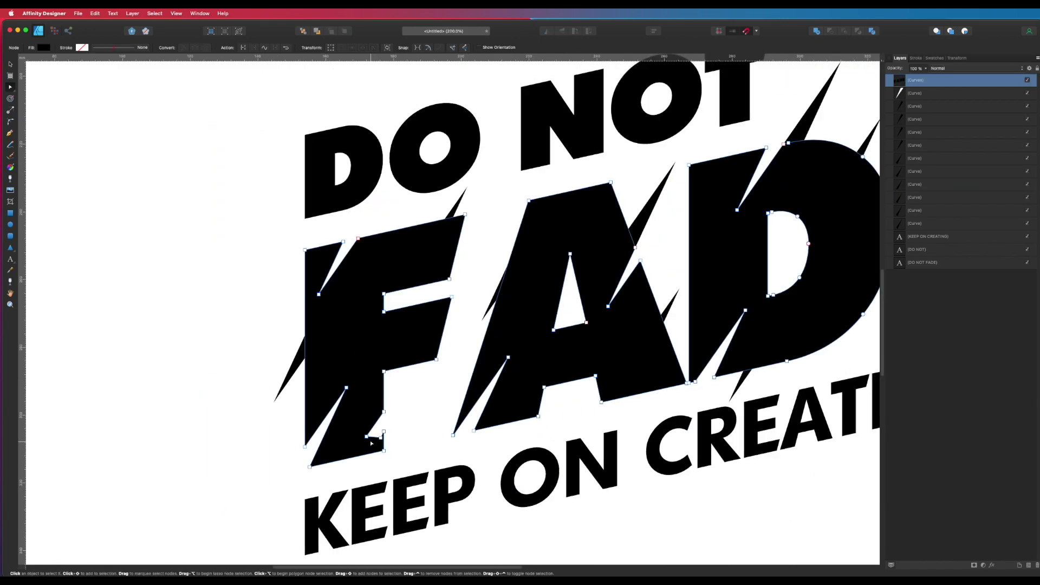
pyautogui.moveTo(409, 434); pyautogui.dragTo(230, 400)
pyautogui.press('v')
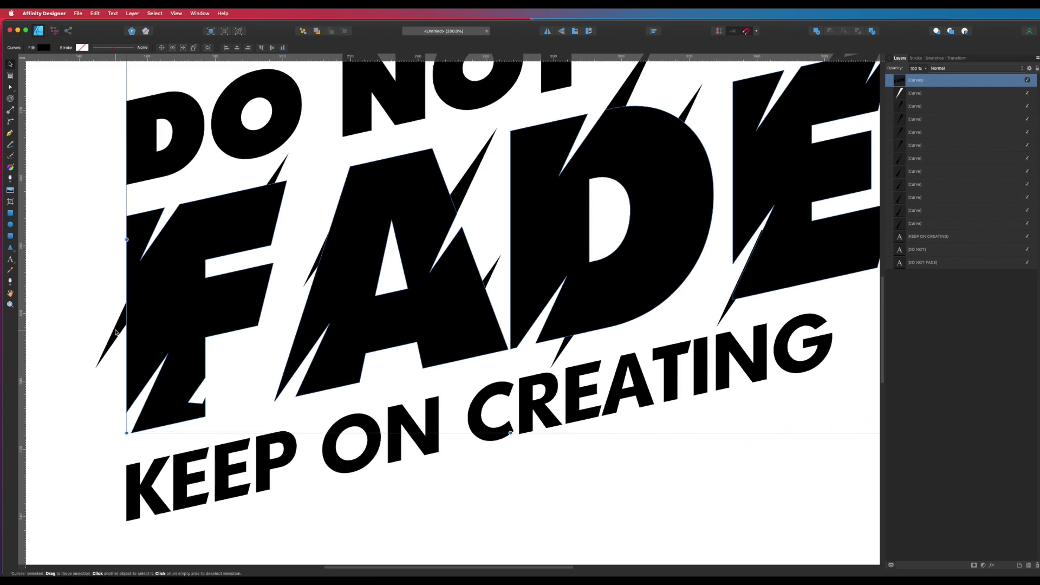
pyautogui.click(11, 88)
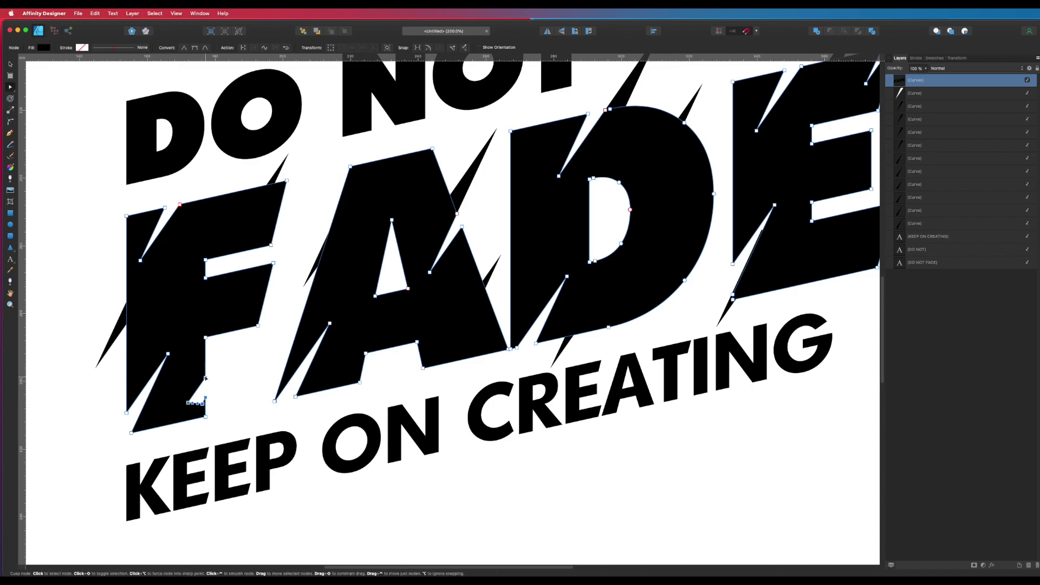
pyautogui.press('Delete')
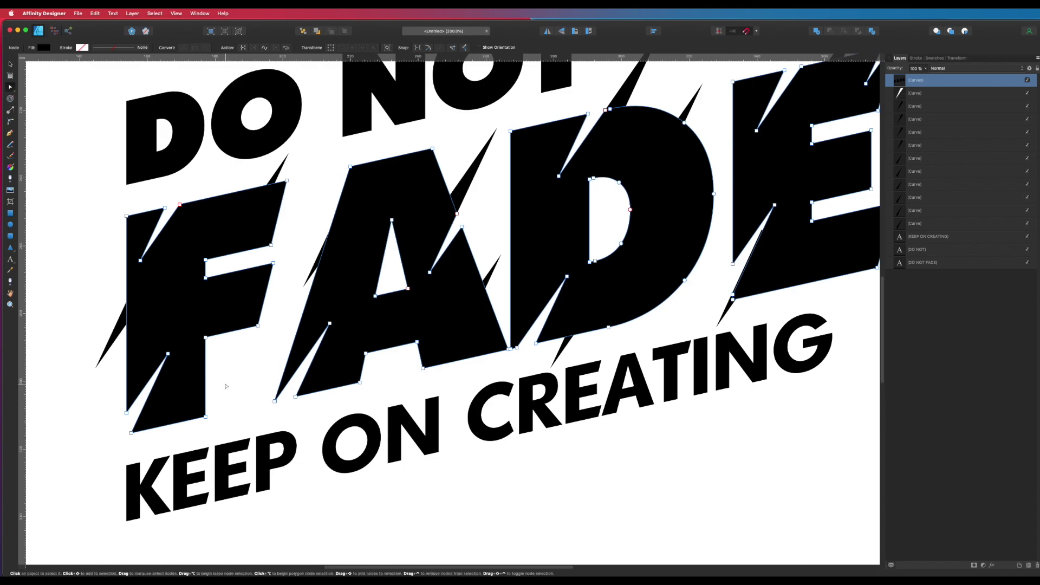
pyautogui.click(226, 386)
# Move the black spike from the F's upper arm down to the foot of its stem
pyautogui.click(279, 179)
pyautogui.press('v')
pyautogui.moveTo(275, 181); pyautogui.dragTo(214, 359)
# Bring the white cut triangle on the F's stem to the front and subtract it from the FADE shape
pyautogui.press('super+shift+bracketright')
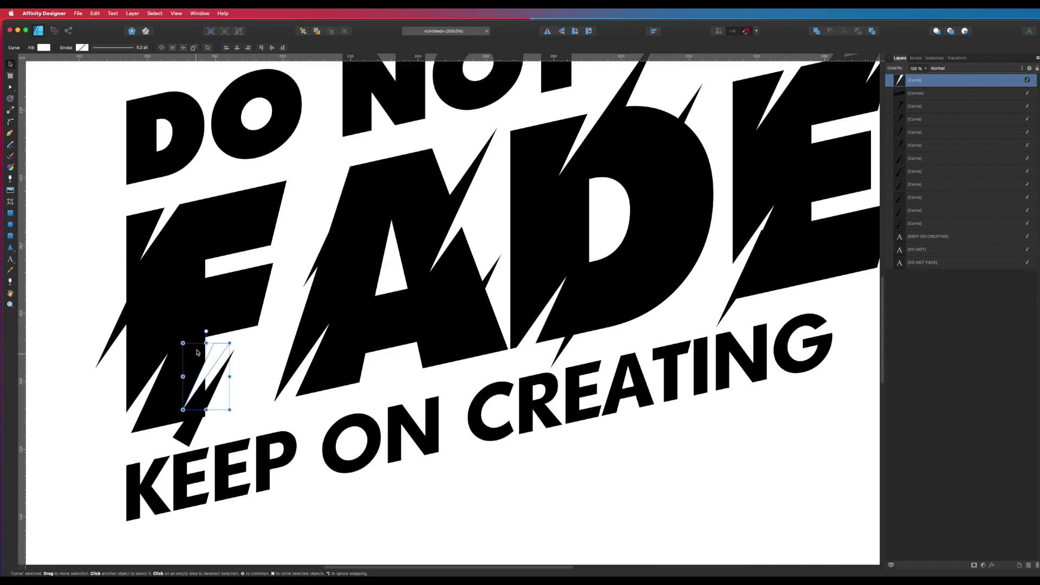
pyautogui.keyDown('shift'); pyautogui.click(234, 307); pyautogui.keyUp('shift')
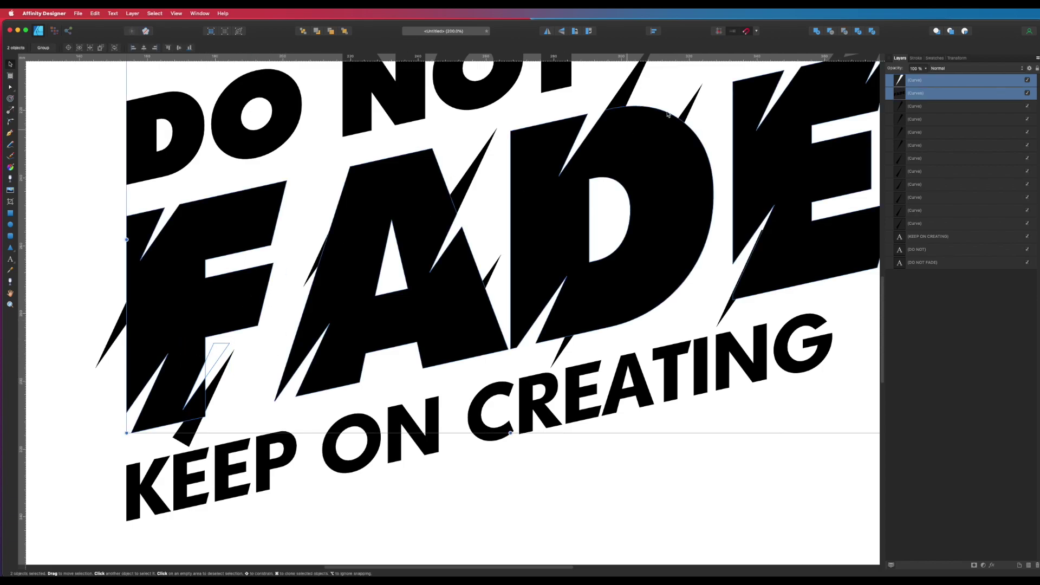
pyautogui.click(830, 32)
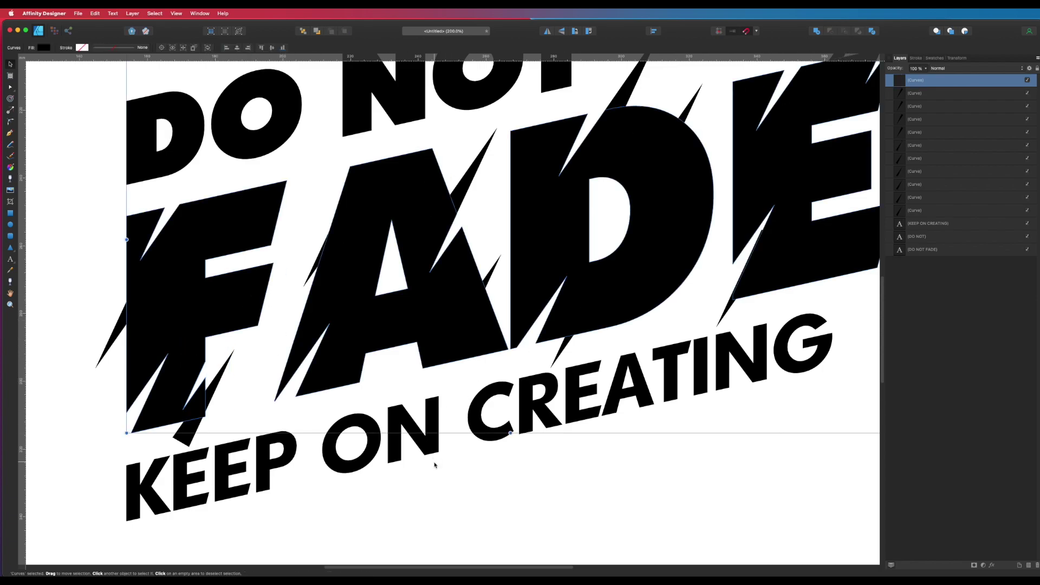
pyautogui.click(227, 442)
# Nudge the black spike on the F's stem so it sits against the edge of the new cut
pyautogui.click(215, 387)
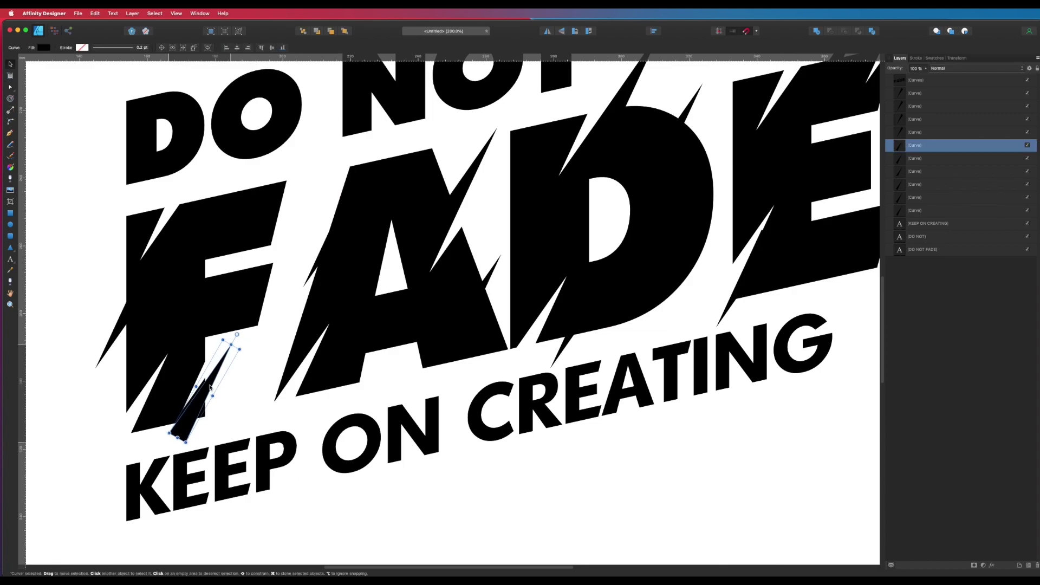
pyautogui.moveTo(187, 414)
pyautogui.mouseDown()
pyautogui.moveTo(193, 441)
pyautogui.moveTo(186, 424)
pyautogui.mouseUp()
pyautogui.scroll(-3, 235, 376)
pyautogui.scroll(5, 271, 352)
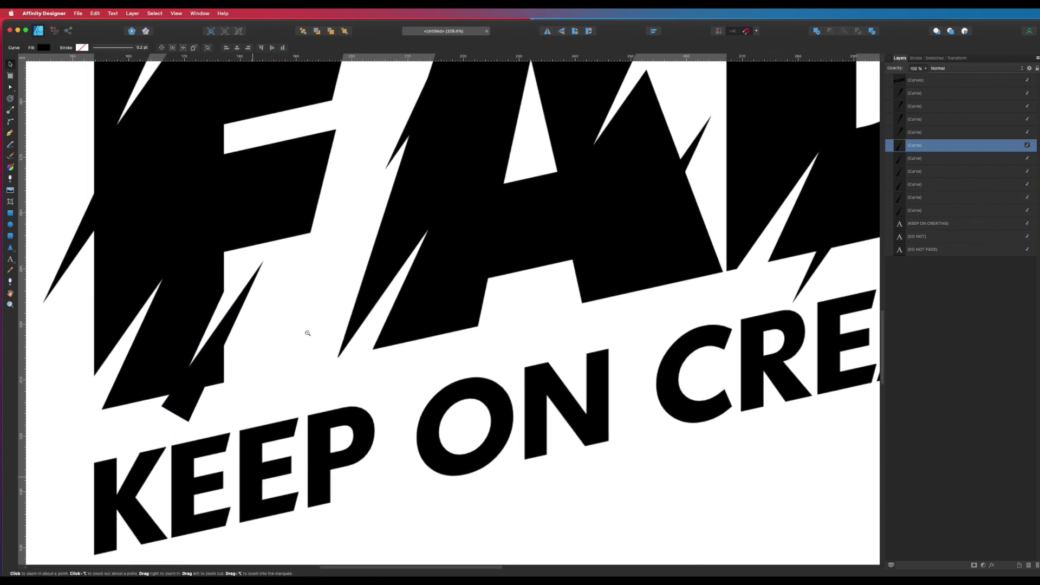
pyautogui.hscroll(-3, 320, 327)
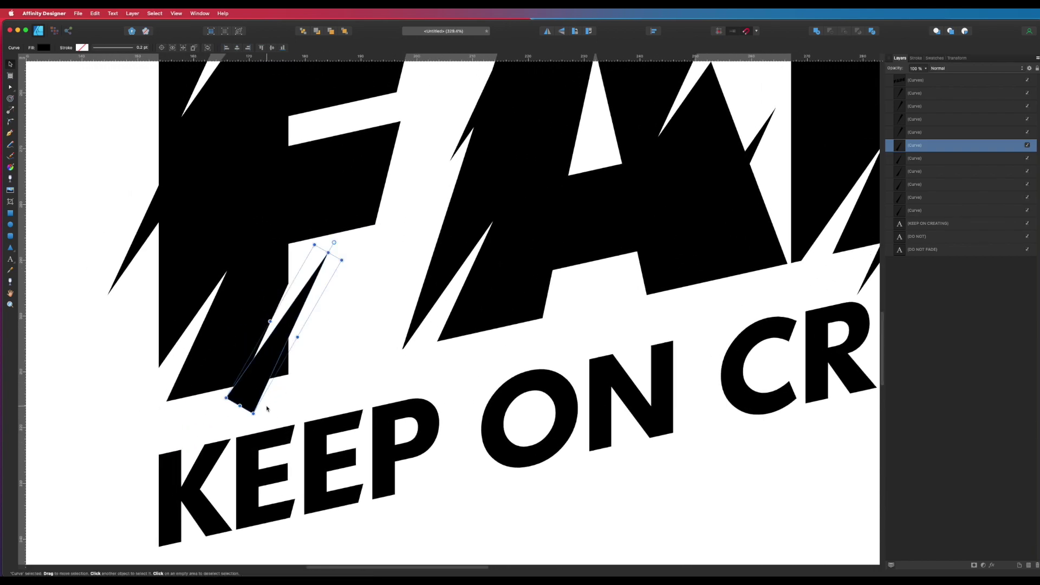
# Draw a closed four-sided Pen tool shape around the wide end of the F stem's spike and bring it to the front
pyautogui.press('p')
pyautogui.click(226, 361)
pyautogui.click(312, 359)
pyautogui.click(289, 444)
pyautogui.click(214, 442)
pyautogui.click(226, 361)
pyautogui.press('super+shift+]')
# Subtract the pen shape from the spike on the F's stem to trim its protruding end
pyautogui.press('v')
pyautogui.keyDown('shift'); pyautogui.click(271, 347); pyautogui.keyUp('shift')
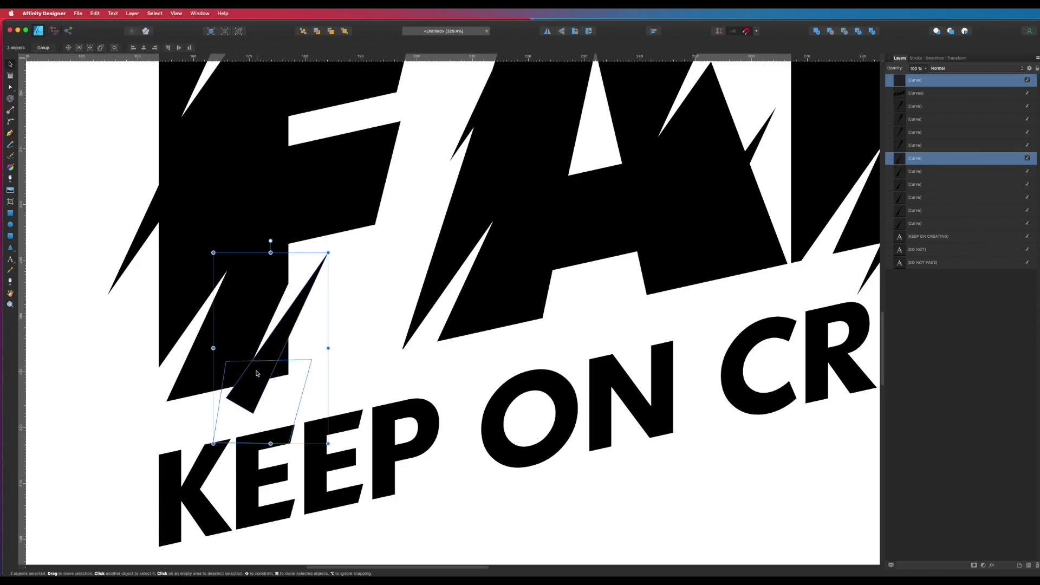
pyautogui.click(831, 31)
pyautogui.click(362, 364)
# Move the lower corner node of the trimmed F spike up along the cut to the stem's outer edge
pyautogui.click(280, 337)
pyautogui.keyDown('shift'); pyautogui.click(272, 227); pyautogui.keyUp('shift')
pyautogui.click(308, 321)
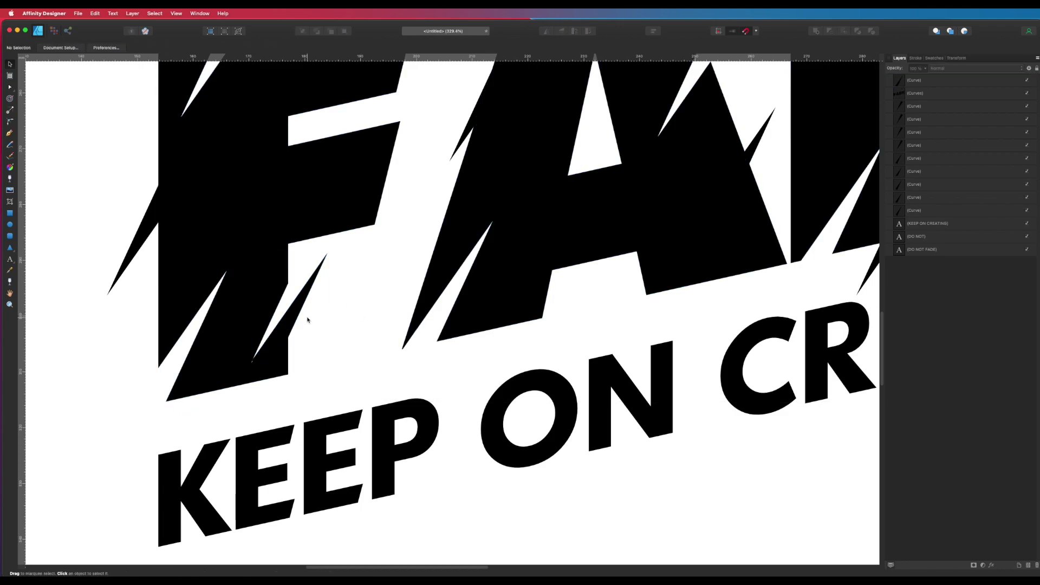
pyautogui.doubleClick(296, 315)
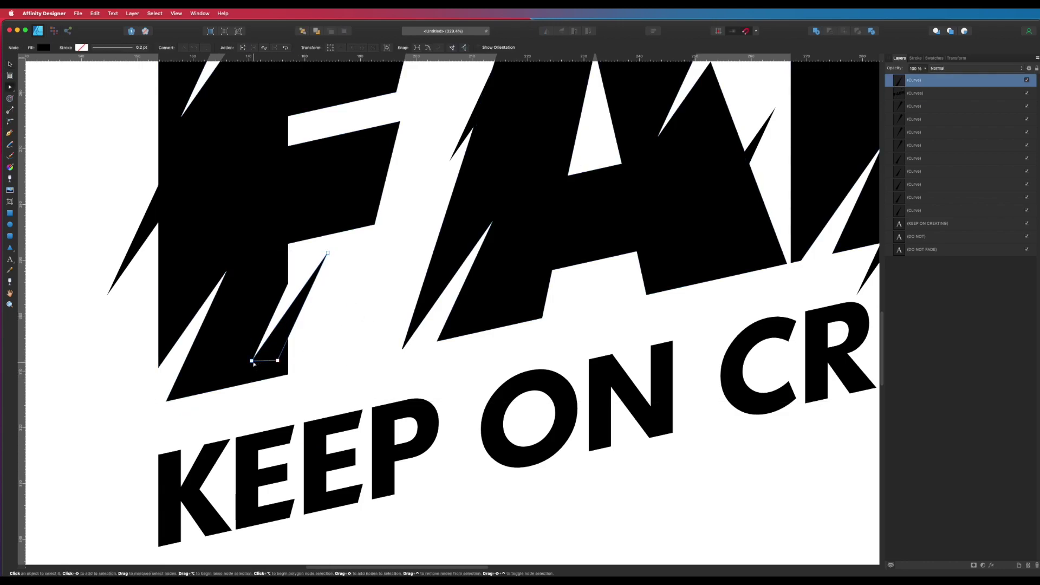
pyautogui.moveTo(251, 362); pyautogui.dragTo(285, 320)
pyautogui.click(319, 350)
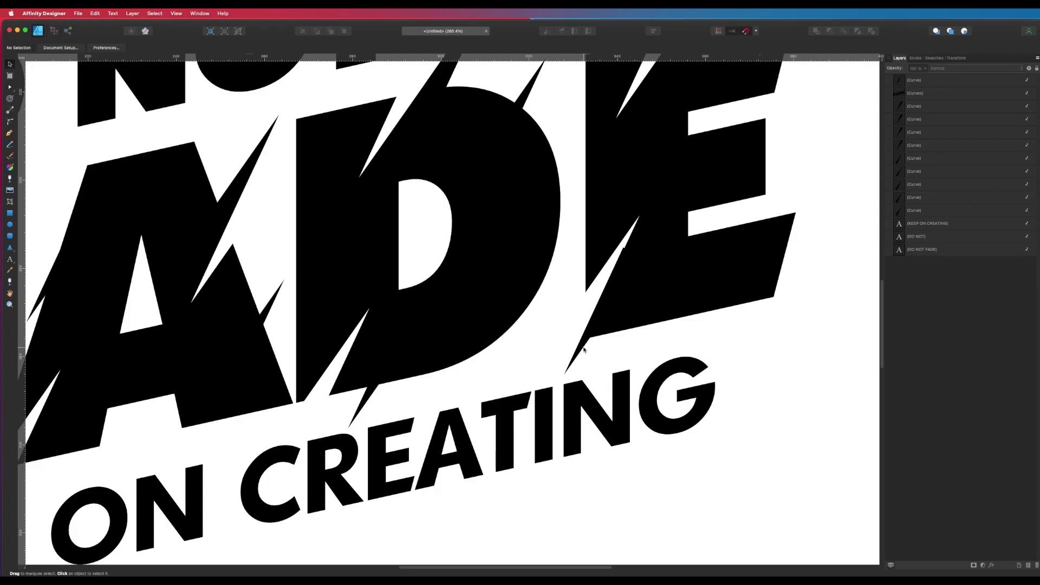
# Try to move the upper corner node of the spike beneath the E down to the E's lower corner
pyautogui.click(584, 350)
pyautogui.press('a')
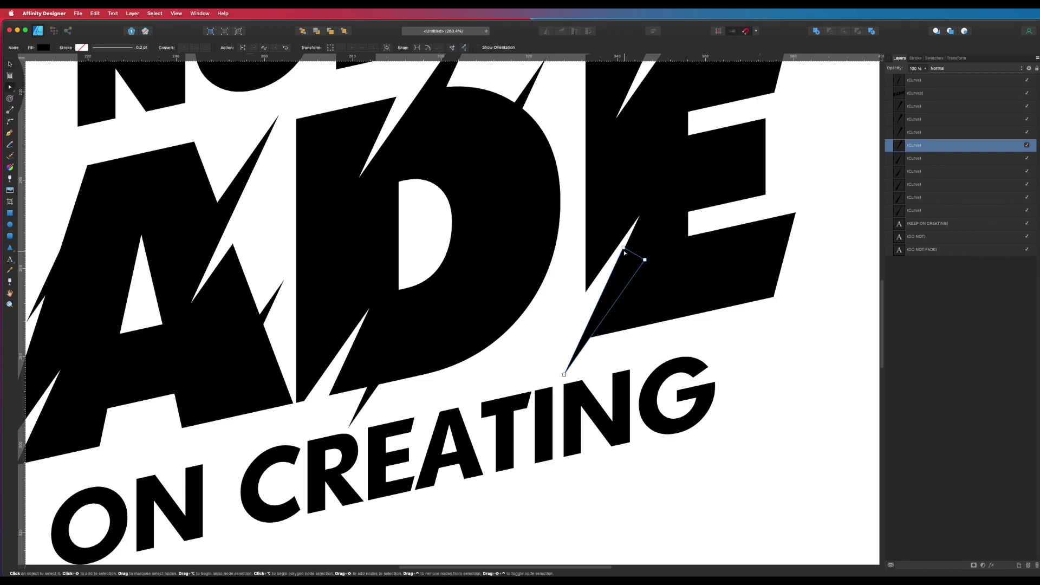
pyautogui.moveTo(624, 248); pyautogui.dragTo(585, 332)
pyautogui.click(647, 349)
pyautogui.press('super+1')
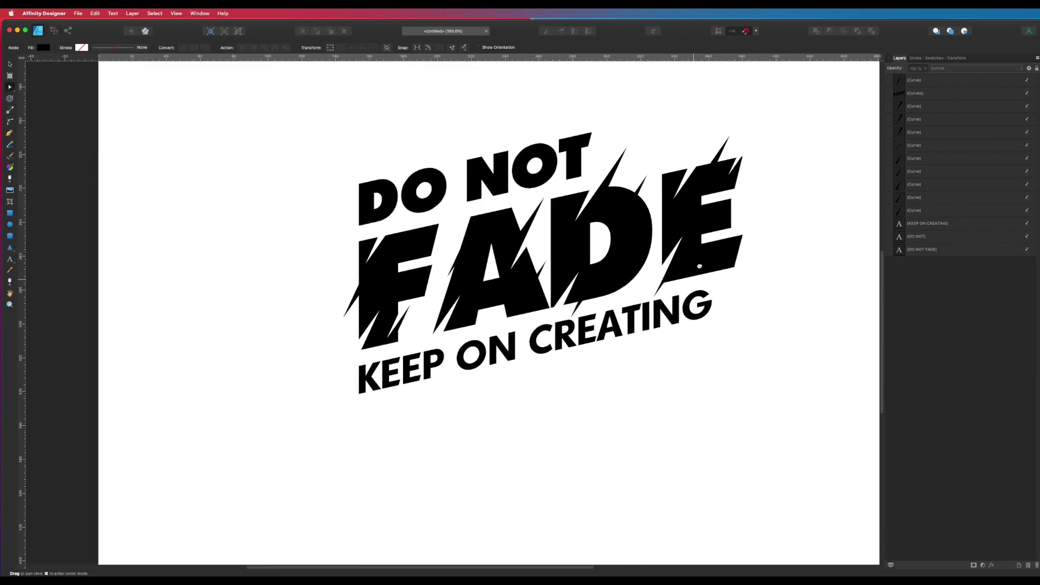
# Undo the last node move and snap the E spike's corner node to the tip of the E's lower cut
pyautogui.press('super+z')
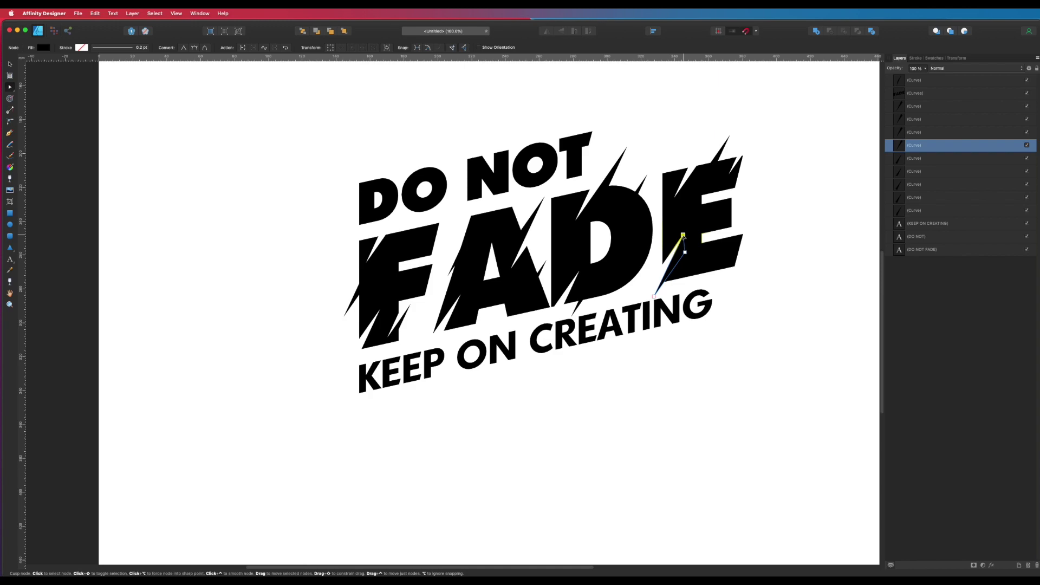
pyautogui.click(727, 311)
pyautogui.press('v')
pyautogui.moveTo(734, 311); pyautogui.dragTo(724, 290)
pyautogui.moveTo(690, 225); pyautogui.dragTo(687, 194)
# Move the merged FADE lettering to the top of the layer stack and rename it FADE
pyautogui.click(692, 230)
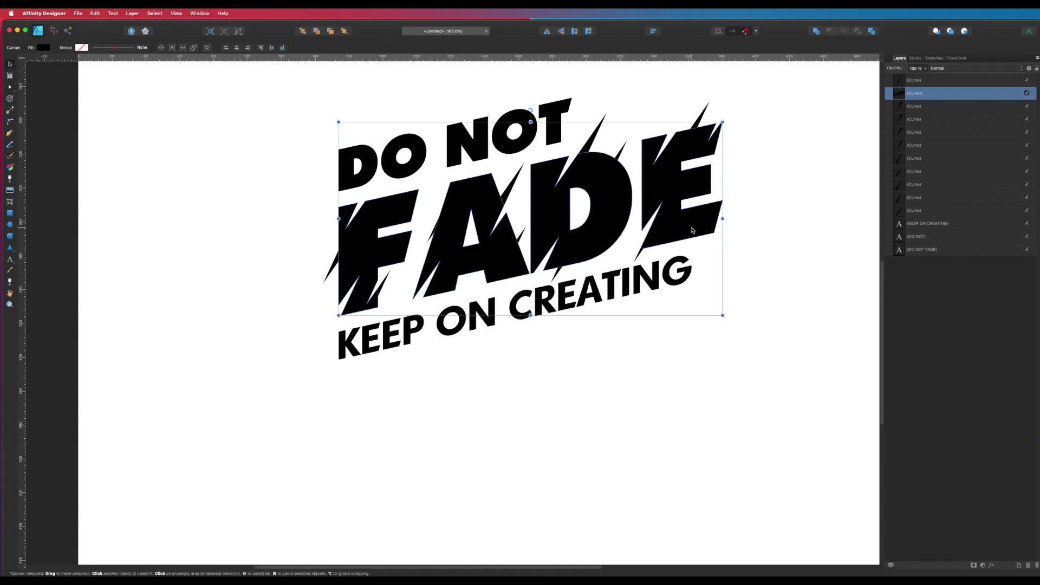
pyautogui.click(915, 82)
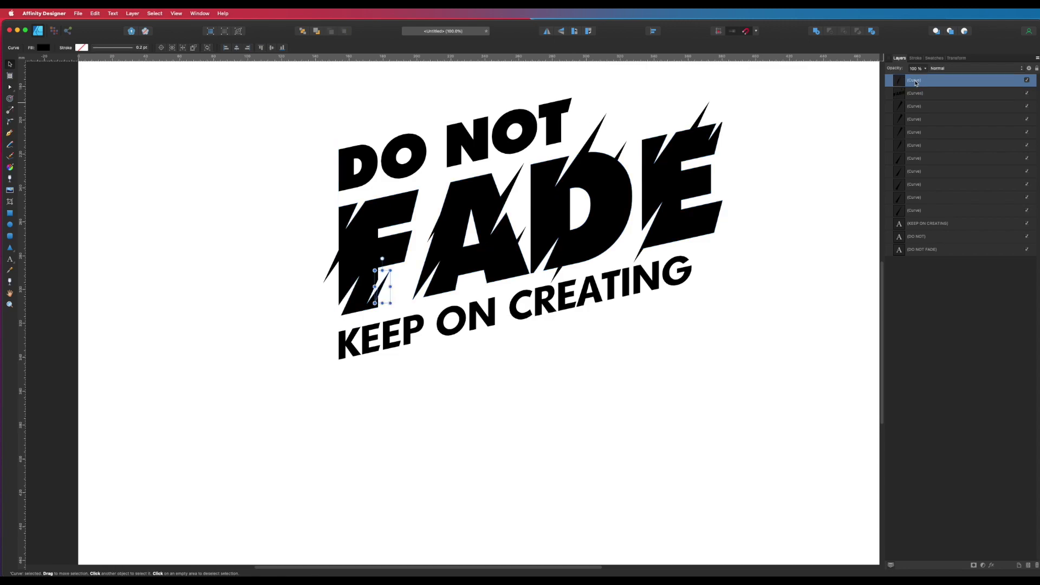
pyautogui.click(934, 98)
pyautogui.moveTo(932, 95); pyautogui.dragTo(915, 80)
pyautogui.doubleClick(922, 81)
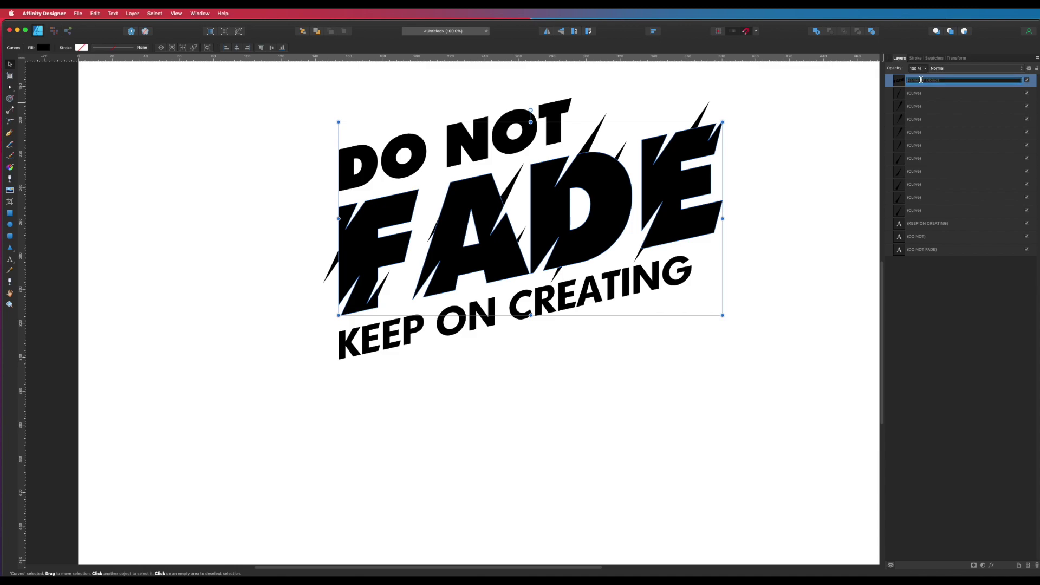
pyautogui.press('Return')
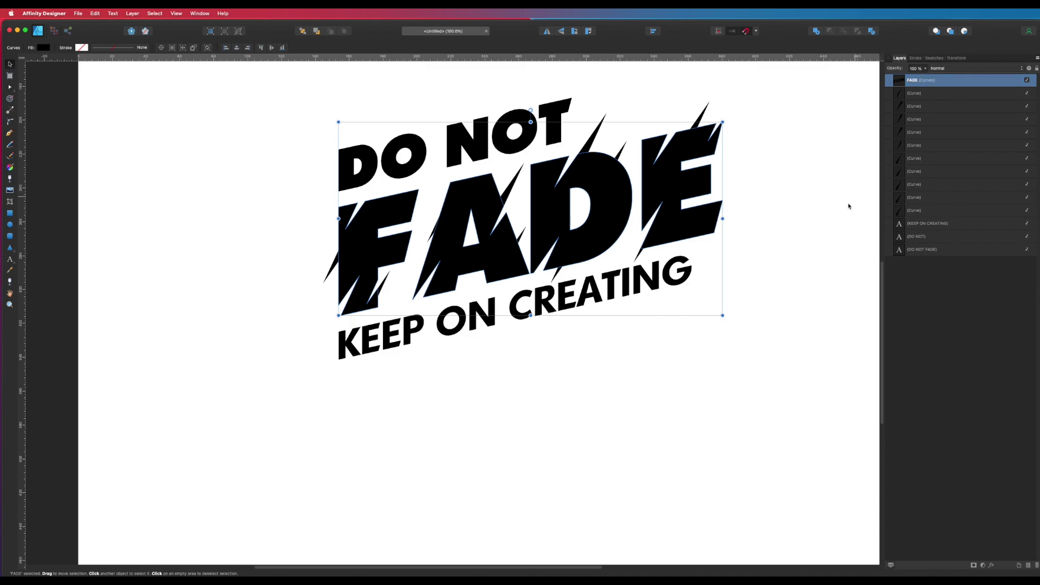
pyautogui.click(592, 387)
pyautogui.press('a')
pyautogui.press('v')
pyautogui.moveTo(629, 308); pyautogui.dragTo(574, 383)
pyautogui.scroll(-2, 578, 360)
pyautogui.press('a')
pyautogui.moveTo(653, 234)
pyautogui.mouseDown()
pyautogui.moveTo(455, 400)
pyautogui.moveTo(361, 460)
pyautogui.moveTo(646, 237)
pyautogui.mouseUp()
pyautogui.click(648, 236)
pyautogui.press('v')
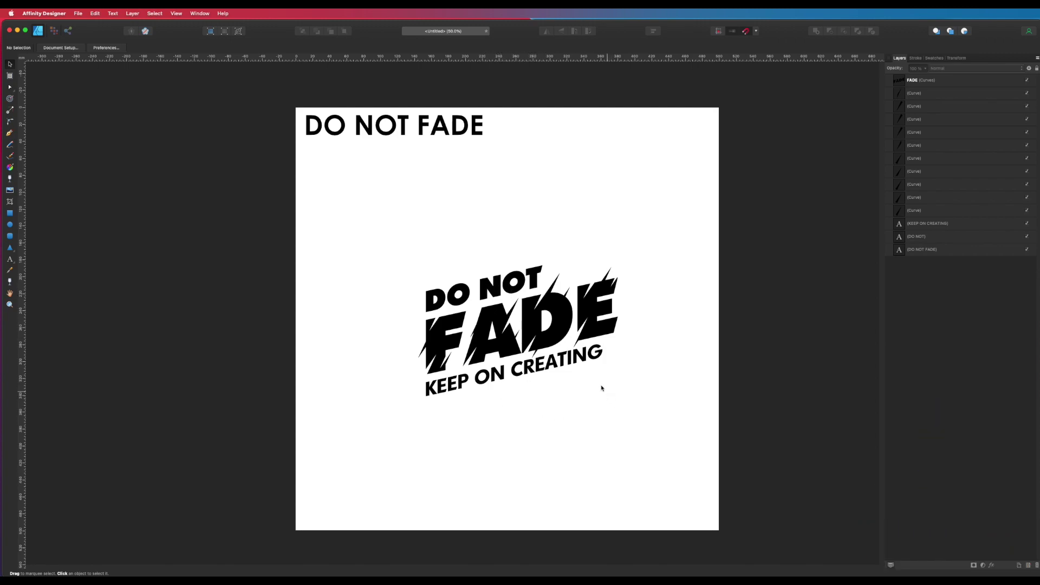
# Enlarge the KEEP ON CREATING text proportionally until its end nearly lines up with the E of the FADE lettering
pyautogui.click(570, 367)
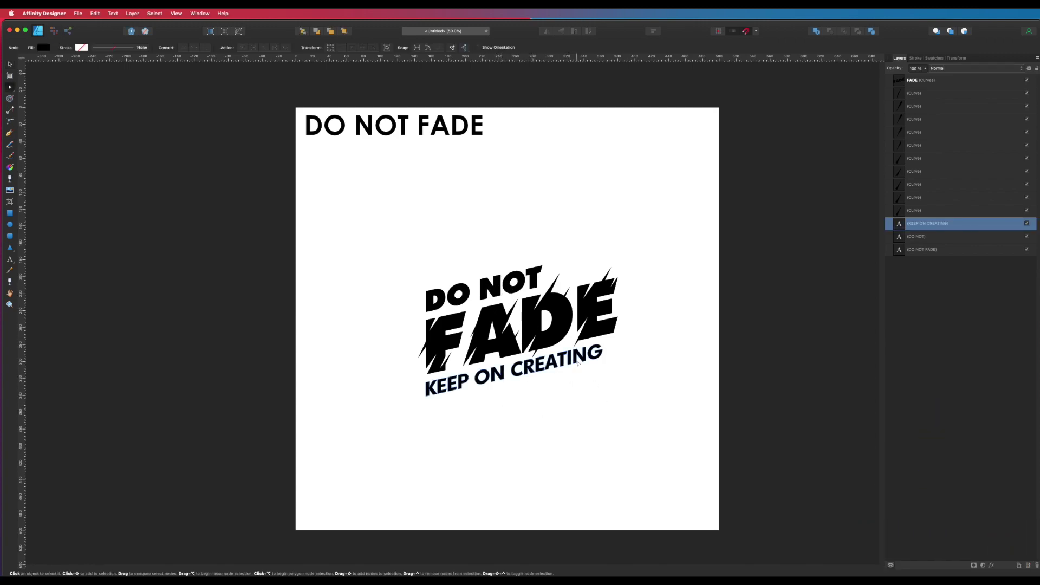
pyautogui.moveTo(603, 358); pyautogui.dragTo(614, 358)
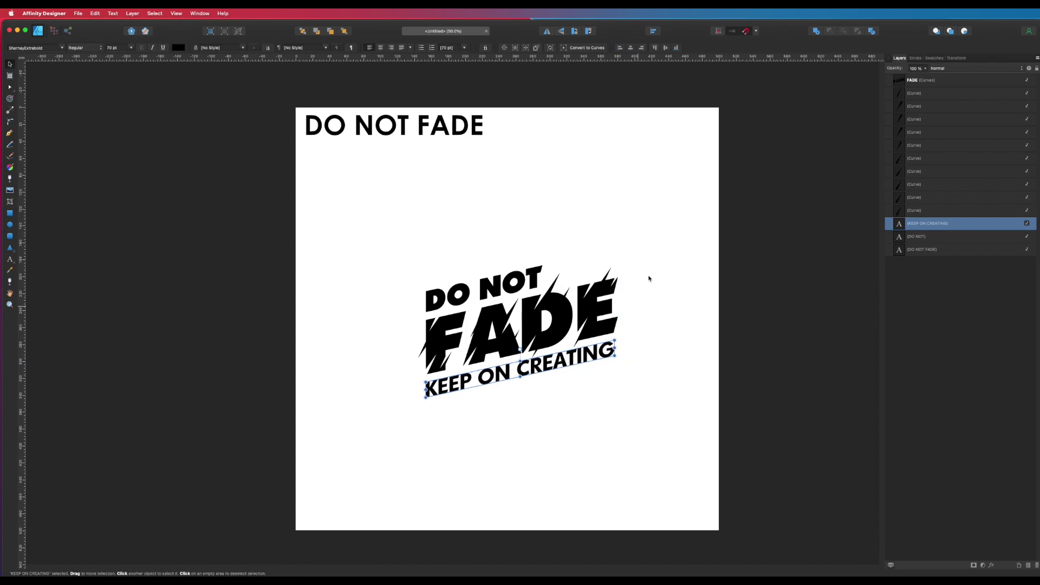
pyautogui.press('super+1')
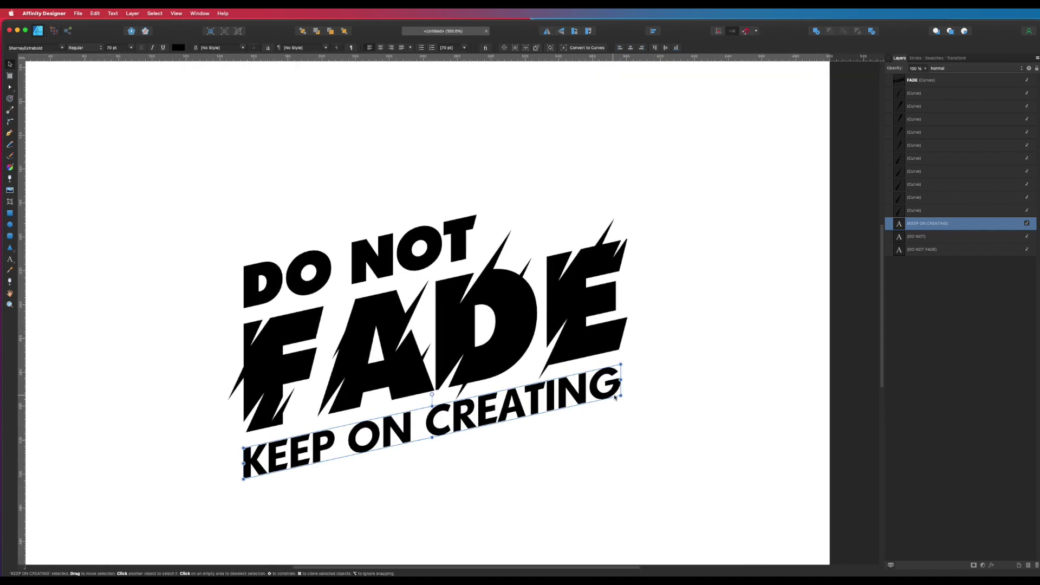
pyautogui.moveTo(621, 396); pyautogui.dragTo(620, 395)
pyautogui.click(615, 412)
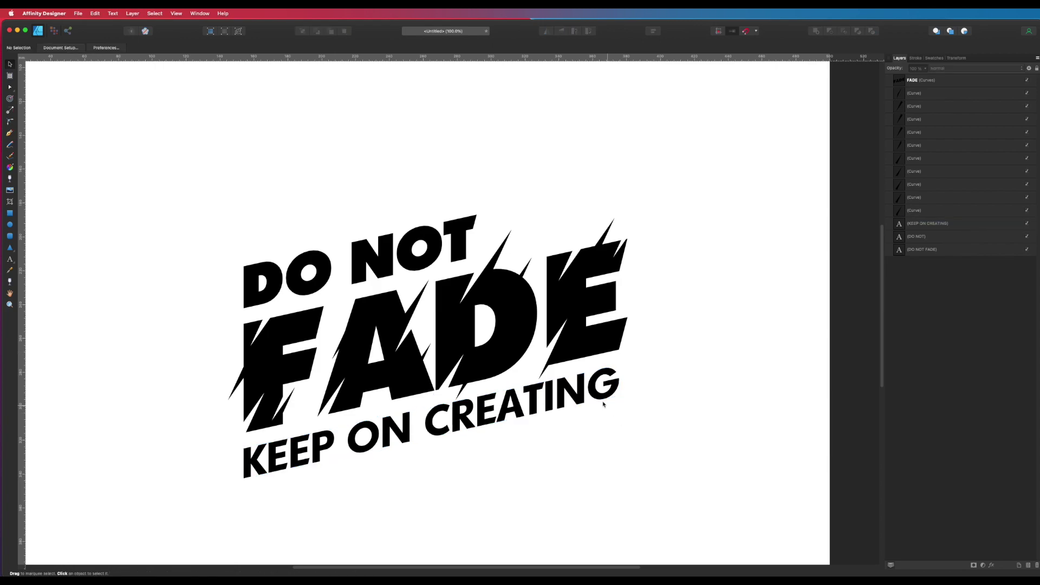
# Scale the DO NOT text down slightly, keeping its start aligned with the F below
pyautogui.click(454, 251)
pyautogui.moveTo(476, 214); pyautogui.dragTo(465, 219)
pyautogui.press('super+d')
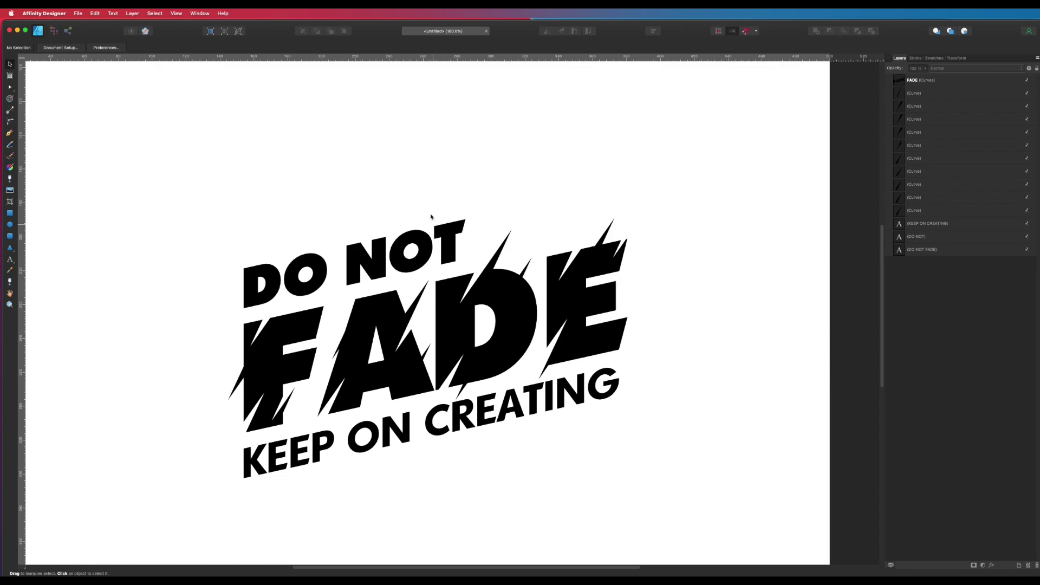
# Select the three-line lettering together with all its spikes and move it higher on the artboard
pyautogui.moveTo(483, 369); pyautogui.dragTo(227, 314)
pyautogui.moveTo(508, 309); pyautogui.dragTo(604, 339)
pyautogui.moveTo(604, 339); pyautogui.dragTo(374, 398)
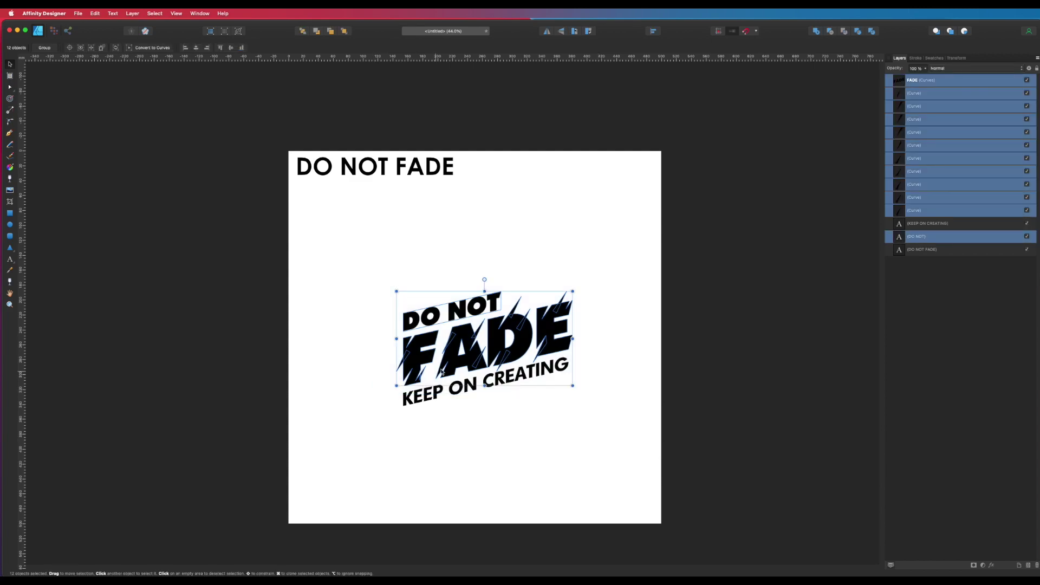
pyautogui.scroll(3, 466, 352)
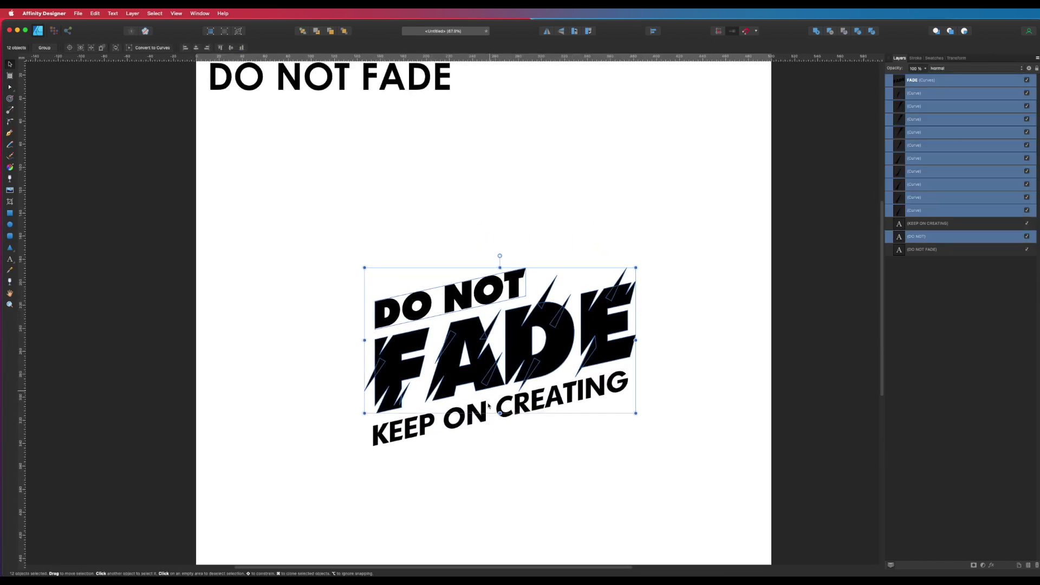
pyautogui.press('super+d')
pyautogui.press('h')
pyautogui.scroll(-4, 577, 379)
pyautogui.press('v')
pyautogui.moveTo(628, 275); pyautogui.dragTo(450, 427)
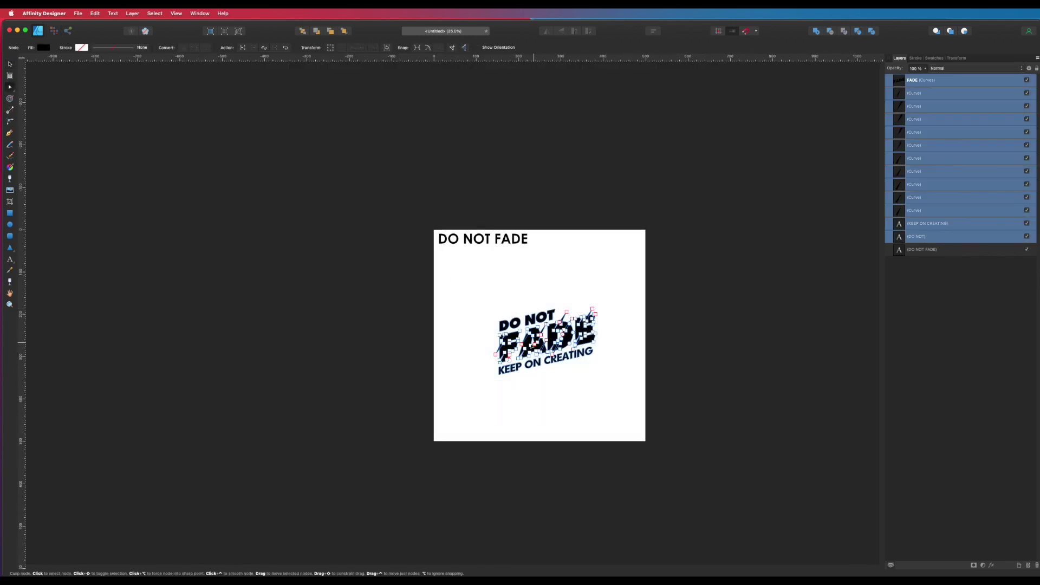
pyautogui.moveTo(624, 420); pyautogui.dragTo(455, 272)
pyautogui.moveTo(541, 341); pyautogui.dragTo(537, 306)
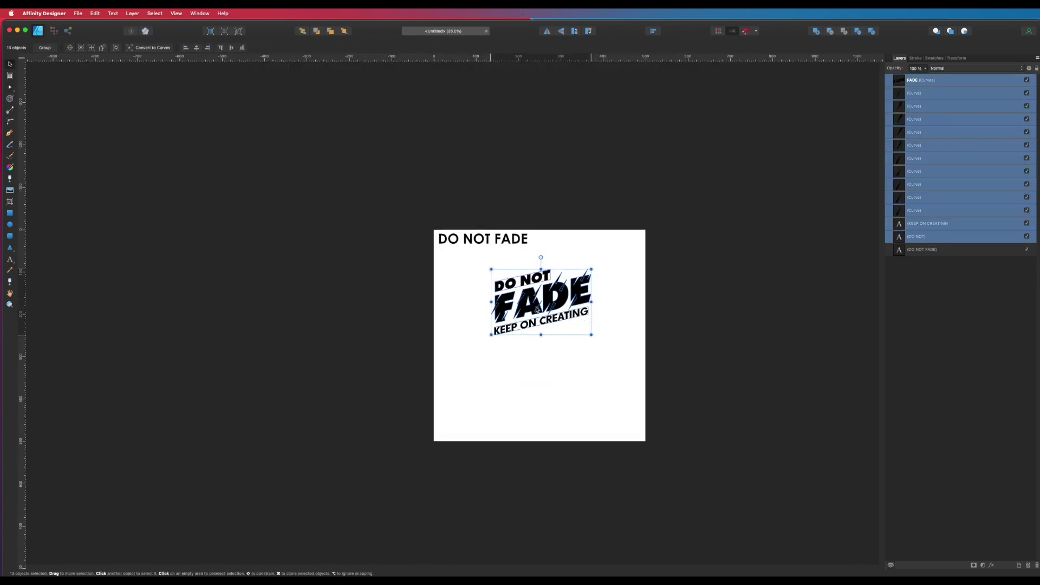
# Delete the original straight DO NOT FADE text and move the complete slanted composition up near the artboard's upper edge
pyautogui.click(492, 245)
pyautogui.press('Delete')
pyautogui.moveTo(490, 239); pyautogui.dragTo(653, 400)
pyautogui.moveTo(568, 309); pyautogui.dragTo(562, 279)
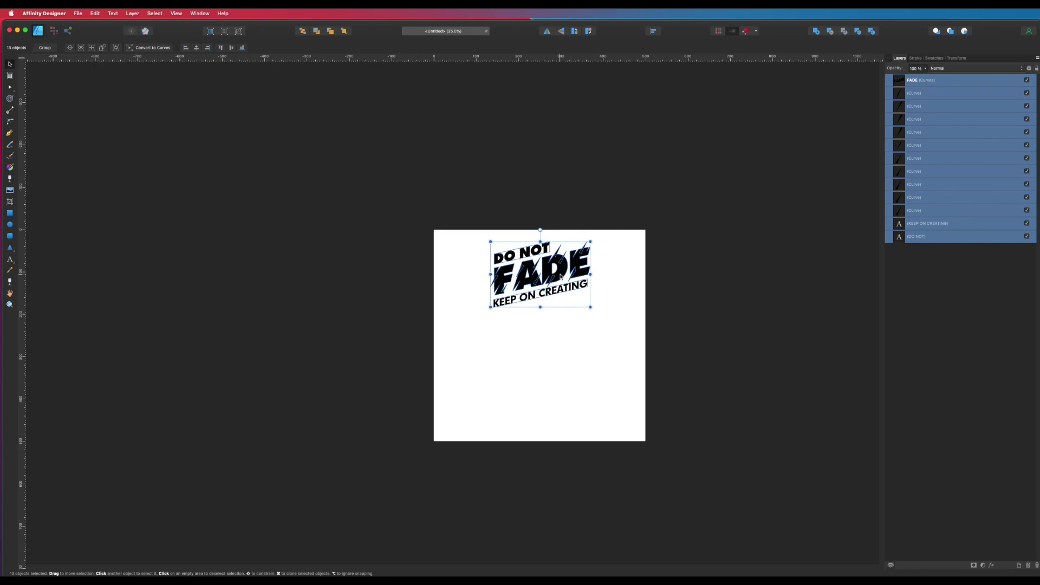
# Duplicate the whole composition straight down into the lower half of the artboard
pyautogui.moveTo(561, 276); pyautogui.dragTo(574, 370)
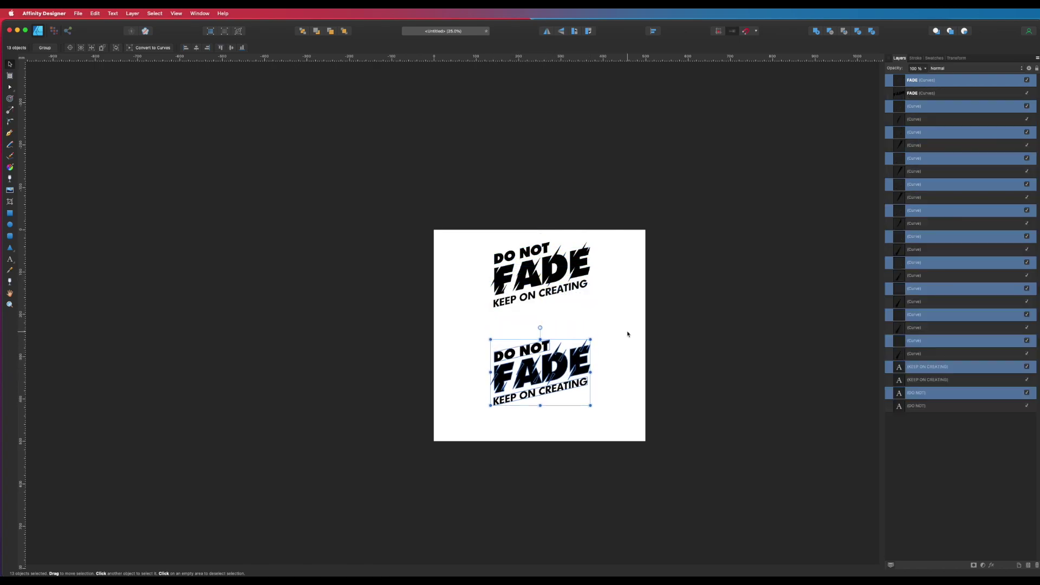
pyautogui.click(627, 334)
pyautogui.scroll(5, 628, 335)
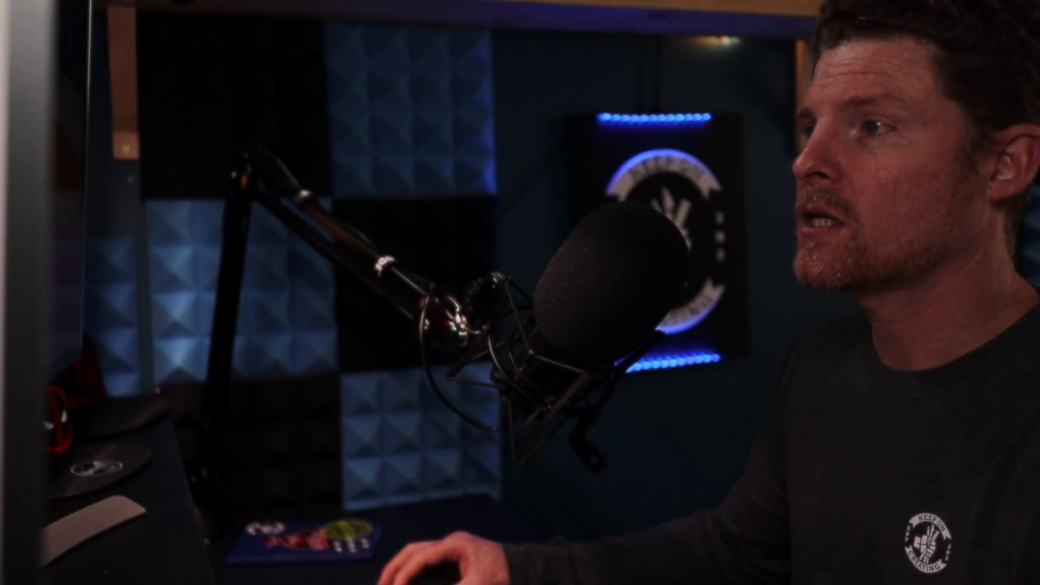
# Fill the DO NOT, FADE and KEEP ON CREATING lettering of the lower copy with white
pyautogui.click(507, 336)
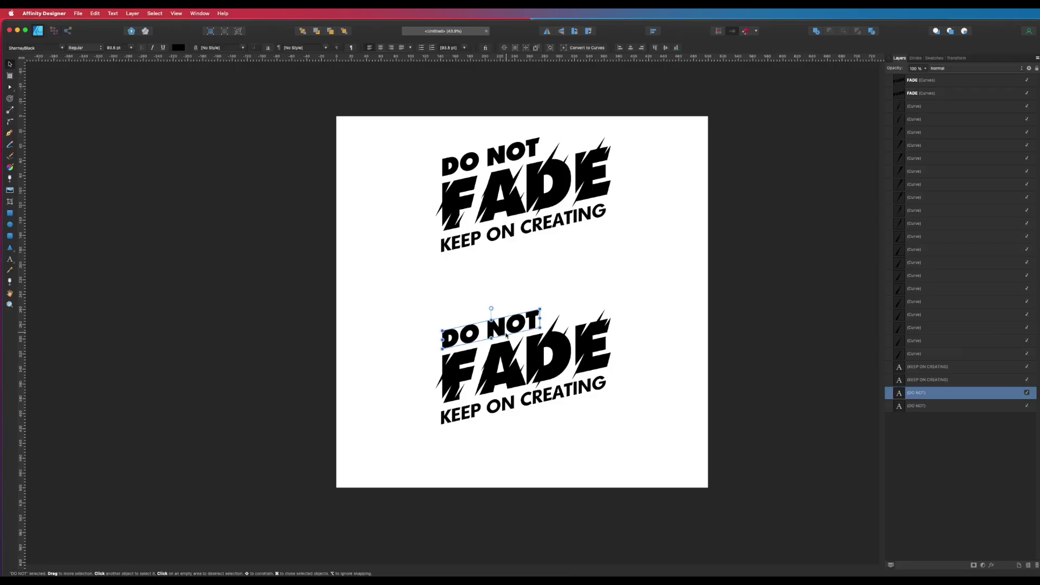
pyautogui.keyDown('shift'); pyautogui.click(502, 353); pyautogui.keyUp('shift')
pyautogui.keyDown('shift'); pyautogui.click(509, 403); pyautogui.keyUp('shift')
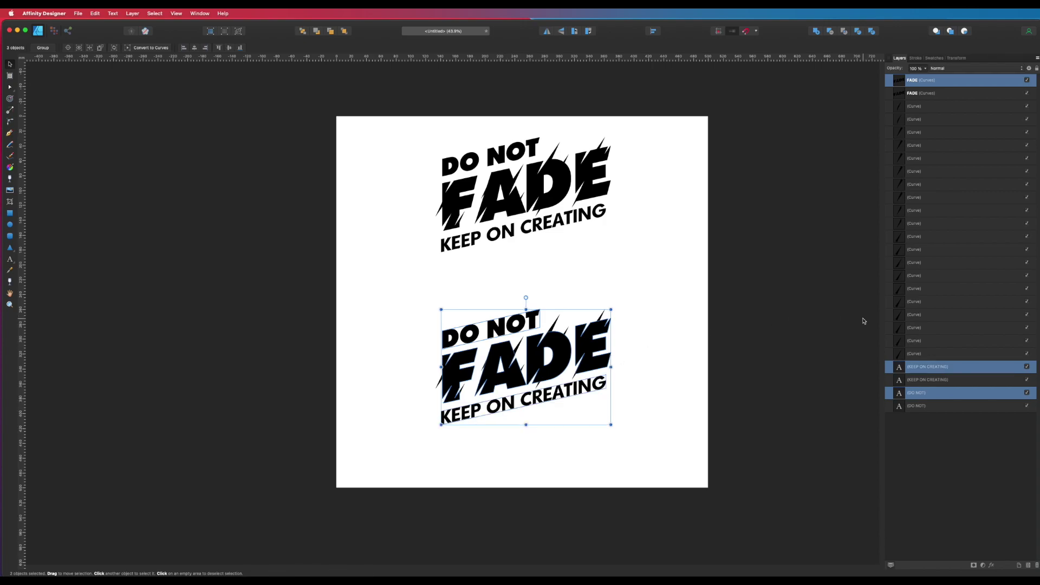
pyautogui.click(934, 58)
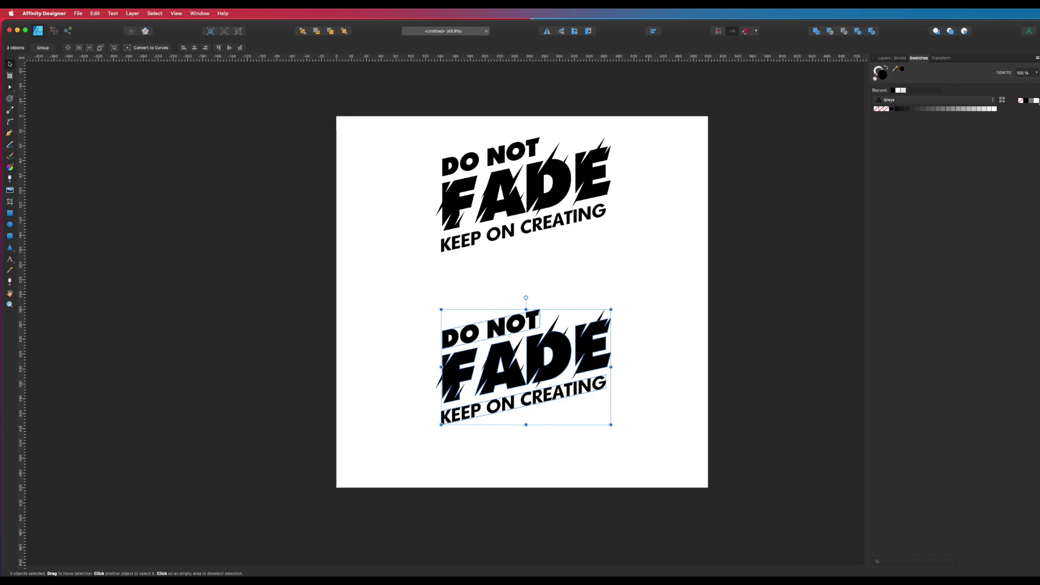
pyautogui.click(1036, 101)
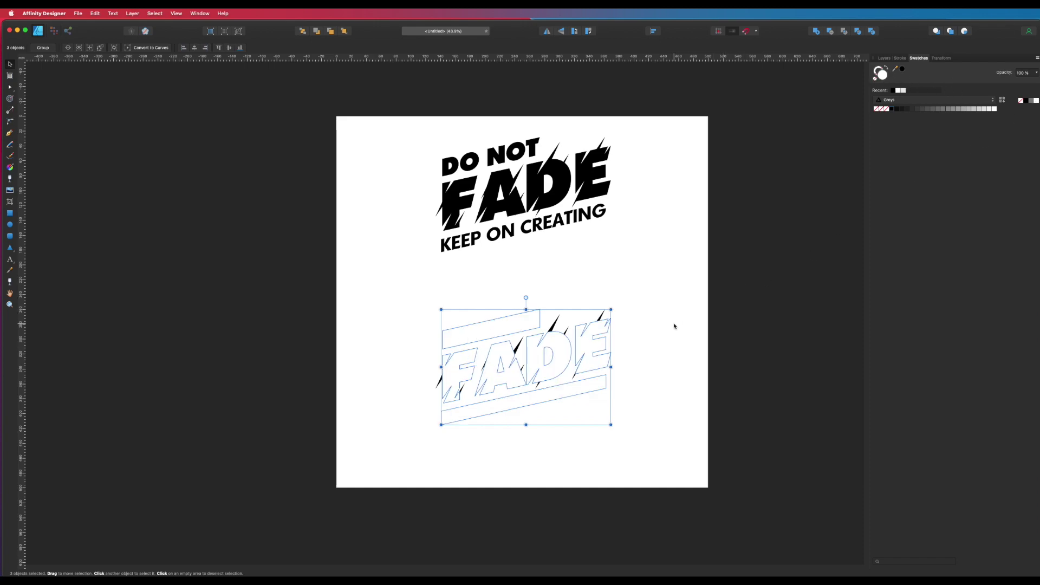
pyautogui.click(674, 326)
pyautogui.click(601, 317)
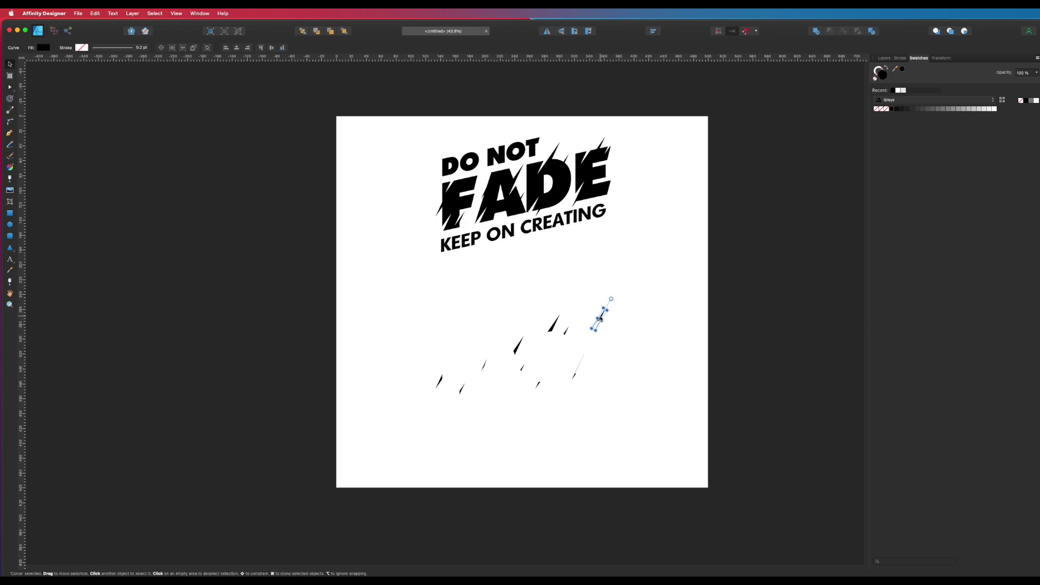
pyautogui.keyDown('shift'); pyautogui.click(556, 332); pyautogui.keyUp('shift')
pyautogui.keyDown('shift'); pyautogui.click(565, 334); pyautogui.keyUp('shift')
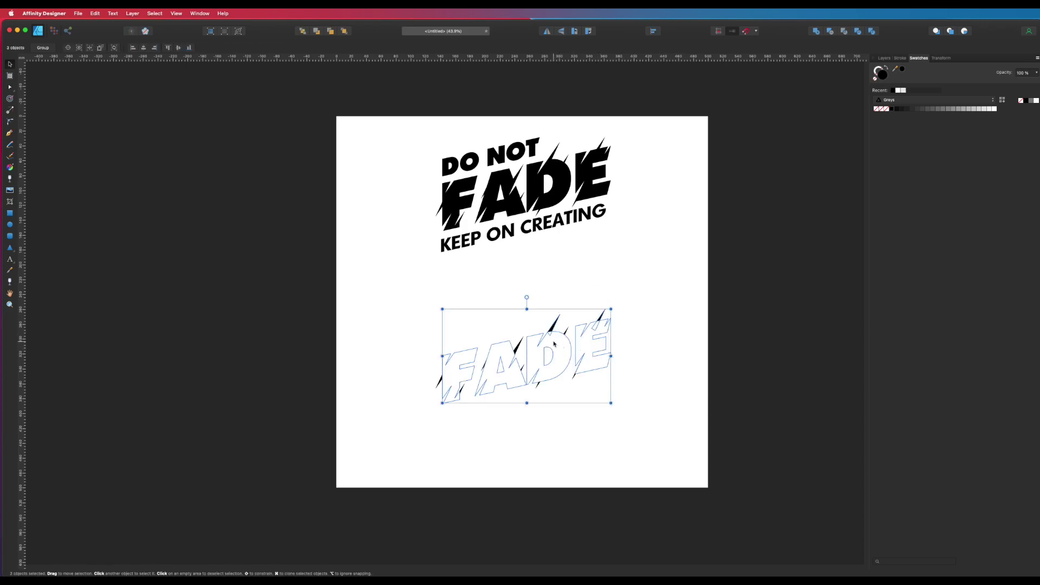
pyautogui.click(659, 349)
pyautogui.moveTo(550, 348); pyautogui.dragTo(670, 315)
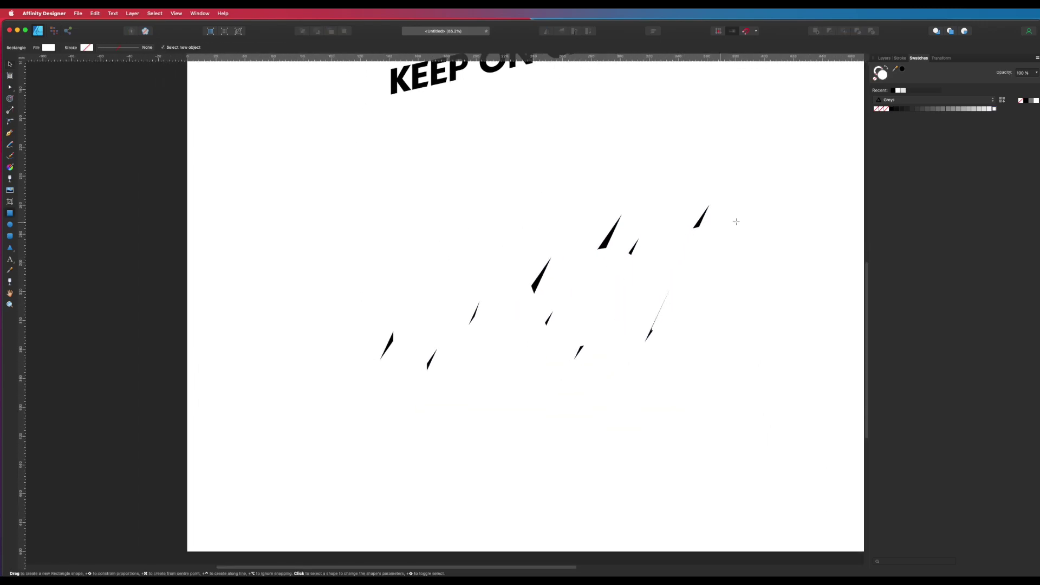
# Select all ten black spikes of the lower copy, without the white lettering, and fill them orange-red from the Colours palette
pyautogui.click(703, 223)
pyautogui.keyDown('shift'); pyautogui.click(634, 251); pyautogui.keyUp('shift')
pyautogui.keyDown('shift'); pyautogui.click(605, 239); pyautogui.keyUp('shift')
pyautogui.keyDown('shift'); pyautogui.click(542, 279); pyautogui.keyUp('shift')
pyautogui.keyDown('shift'); pyautogui.click(547, 323); pyautogui.keyUp('shift')
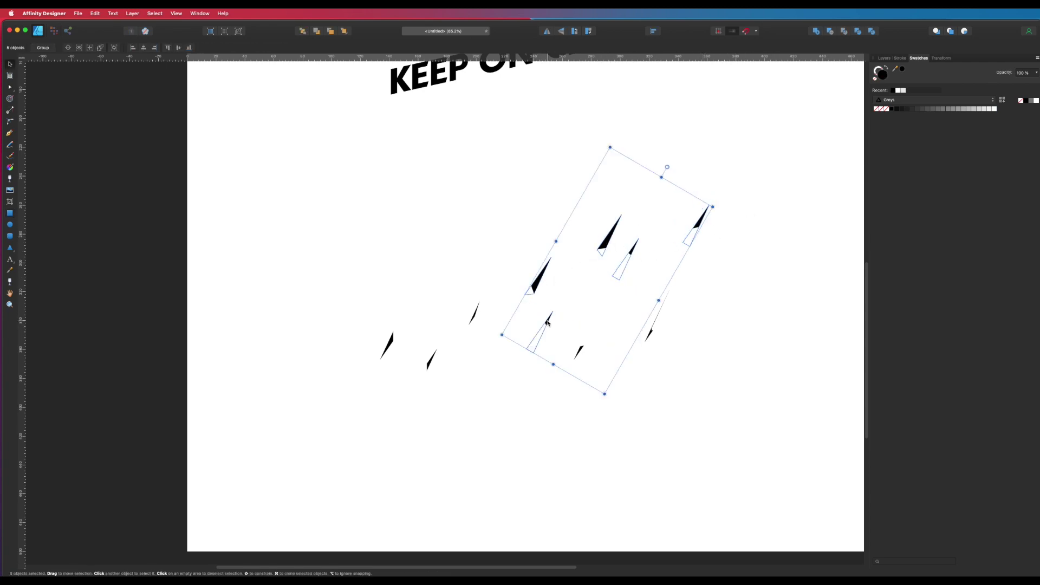
pyautogui.keyDown('shift'); pyautogui.click(578, 353); pyautogui.keyUp('shift')
pyautogui.keyDown('shift'); pyautogui.click(649, 337); pyautogui.keyUp('shift')
pyautogui.keyDown('shift'); pyautogui.click(475, 317); pyautogui.keyUp('shift')
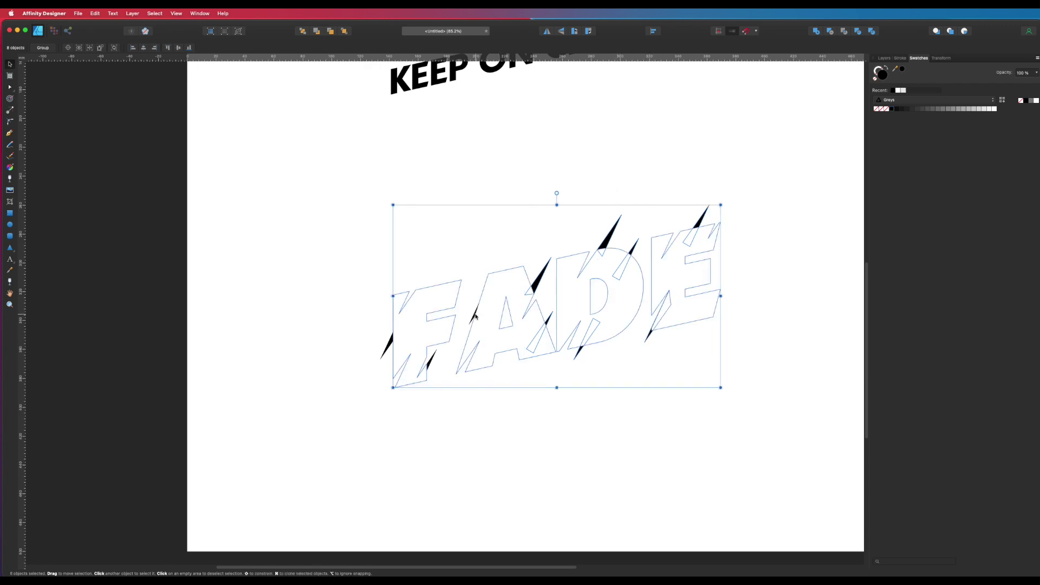
pyautogui.keyDown('shift'); pyautogui.click(472, 321); pyautogui.keyUp('shift')
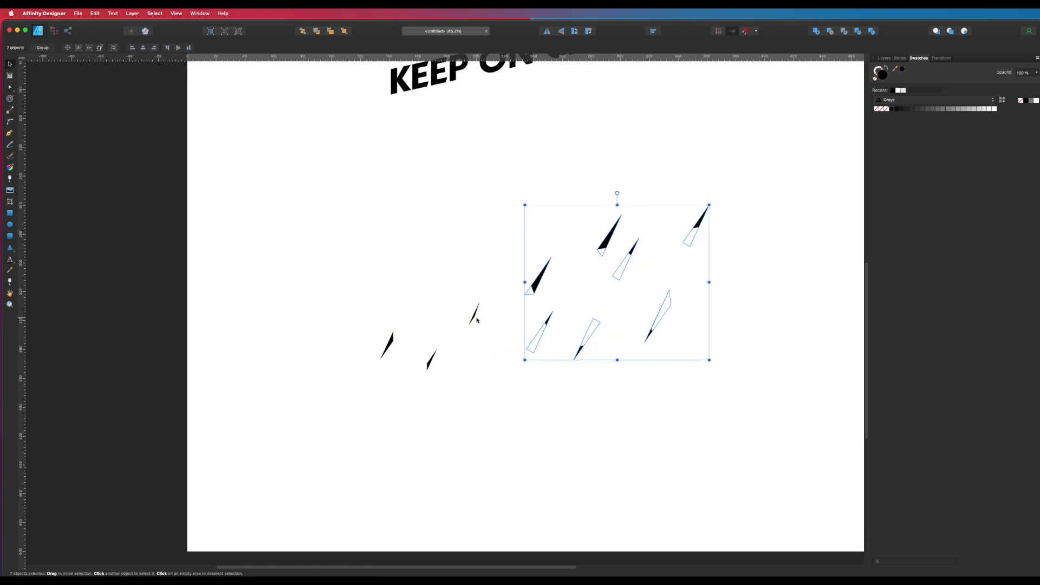
pyautogui.keyDown('shift'); pyautogui.click(472, 318); pyautogui.keyUp('shift')
pyautogui.keyDown('shift'); pyautogui.click(473, 318); pyautogui.keyUp('shift')
pyautogui.moveTo(473, 319); pyautogui.dragTo(533, 324)
pyautogui.keyDown('shift'); pyautogui.click(512, 328); pyautogui.keyUp('shift')
pyautogui.keyDown('shift'); pyautogui.click(512, 328); pyautogui.keyUp('shift')
pyautogui.keyDown('shift'); pyautogui.click(412, 427); pyautogui.keyUp('shift')
pyautogui.keyDown('shift'); pyautogui.click(312, 385); pyautogui.keyUp('shift')
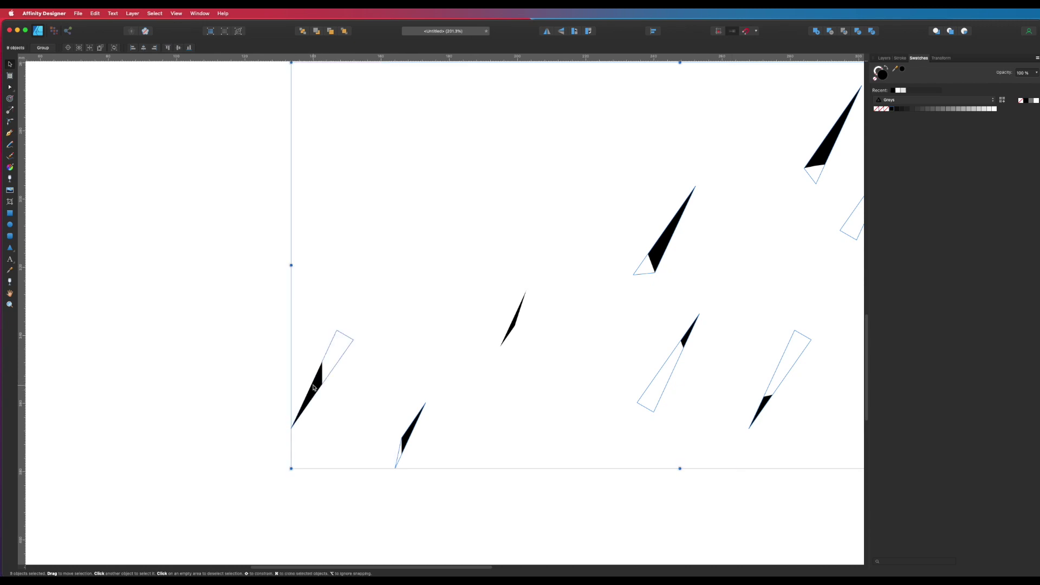
pyautogui.keyDown('shift'); pyautogui.click(509, 332); pyautogui.keyUp('shift')
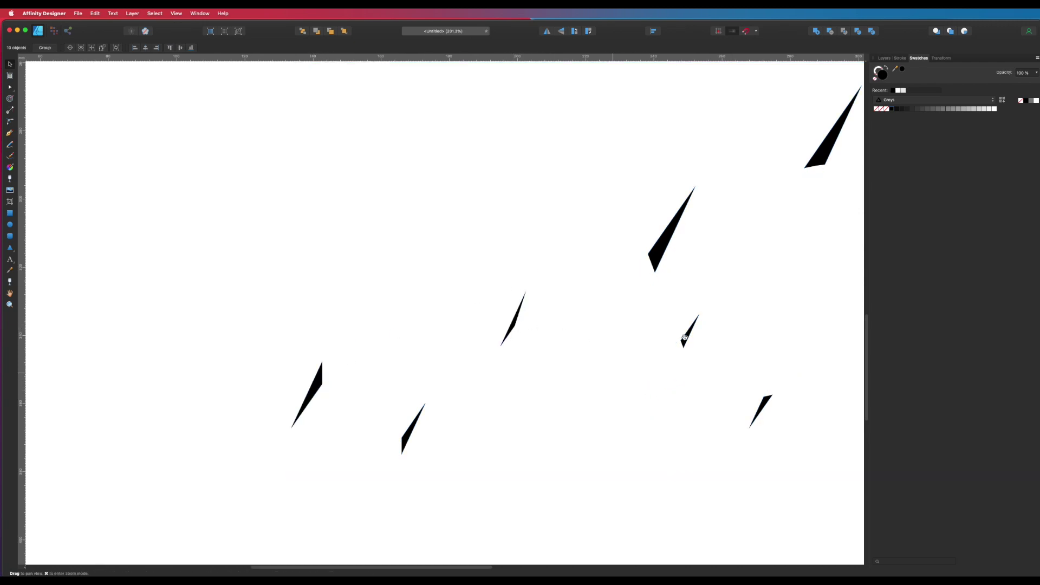
pyautogui.scroll(-3, 665, 332)
pyautogui.scroll(-5, 645, 384)
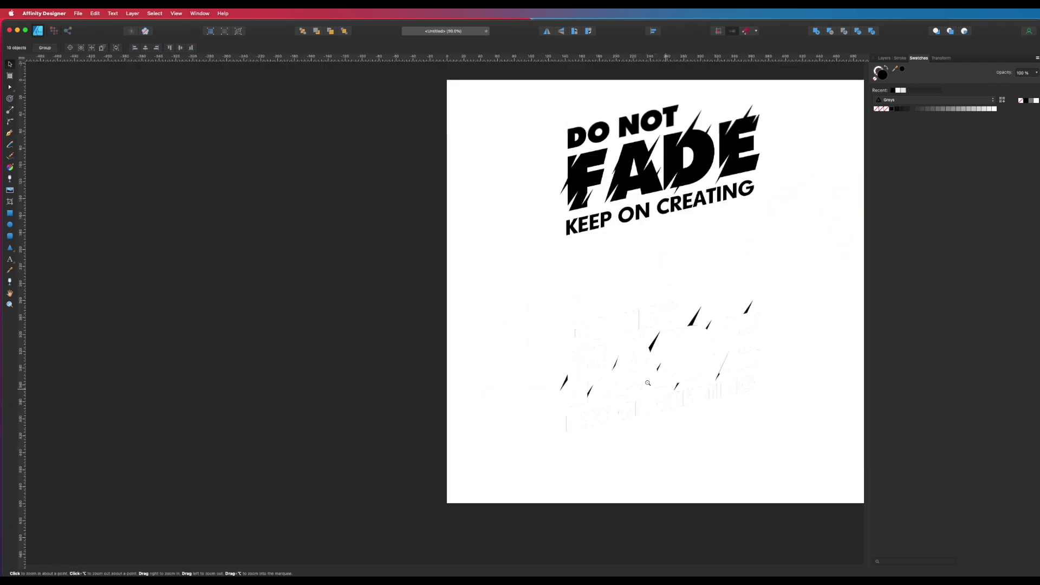
pyautogui.click(896, 100)
pyautogui.click(890, 112)
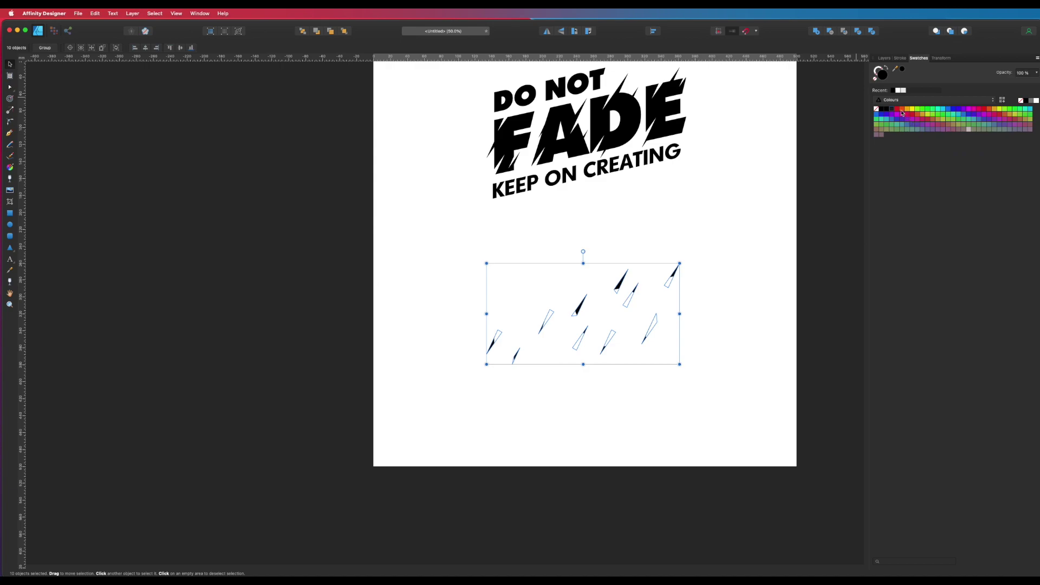
pyautogui.click(772, 219)
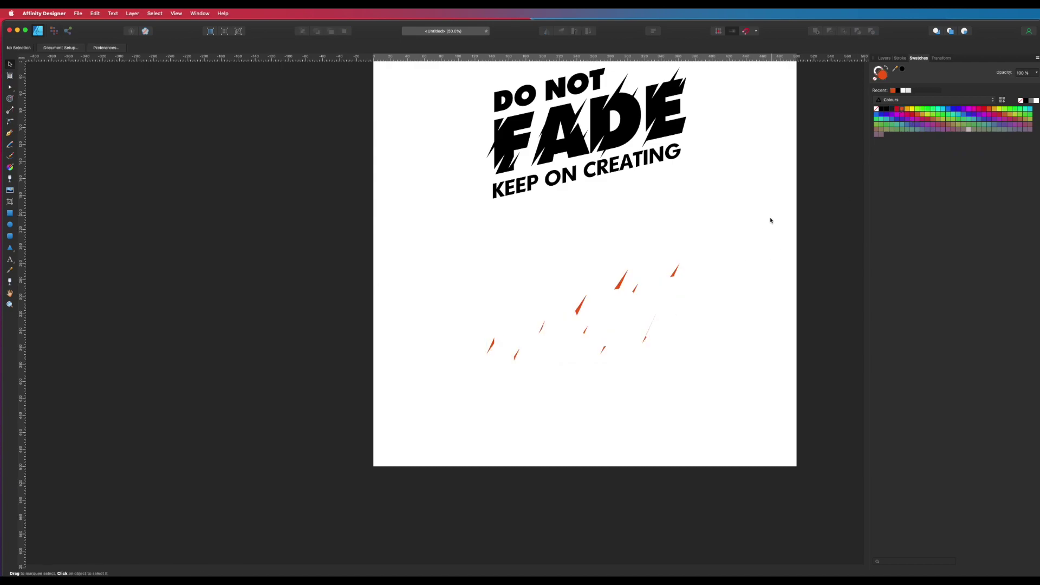
# Draw a large rectangle covering the whole lower copy with a wide margin and fill it black
pyautogui.click(884, 58)
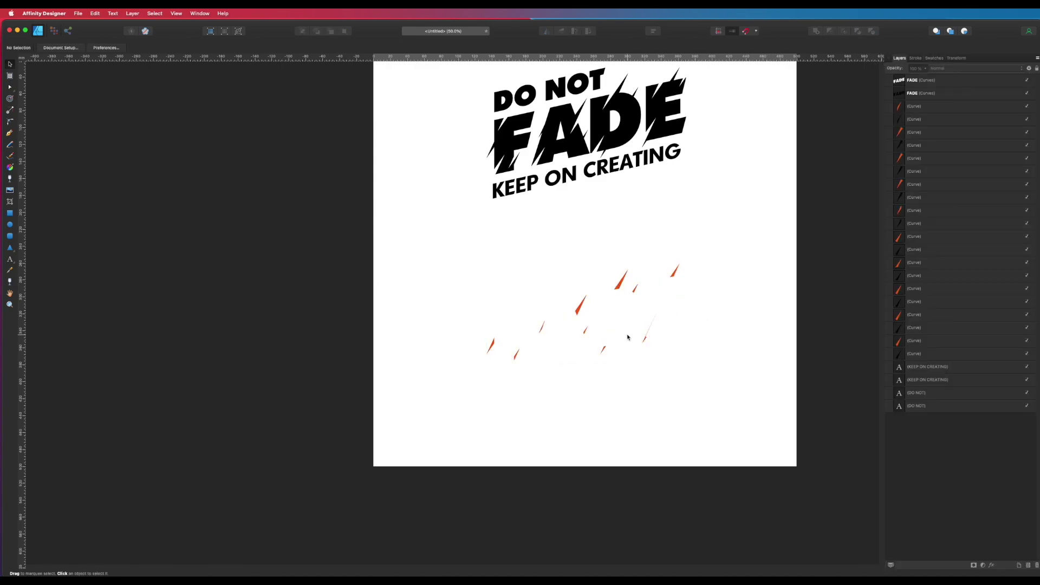
pyautogui.press('m')
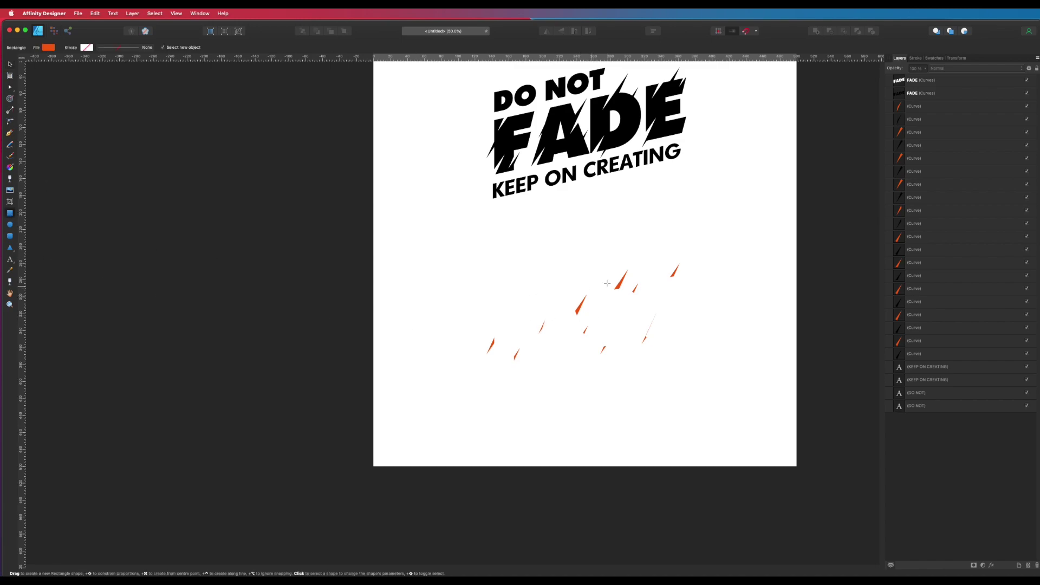
pyautogui.moveTo(764, 216); pyautogui.dragTo(409, 442)
pyautogui.click(939, 58)
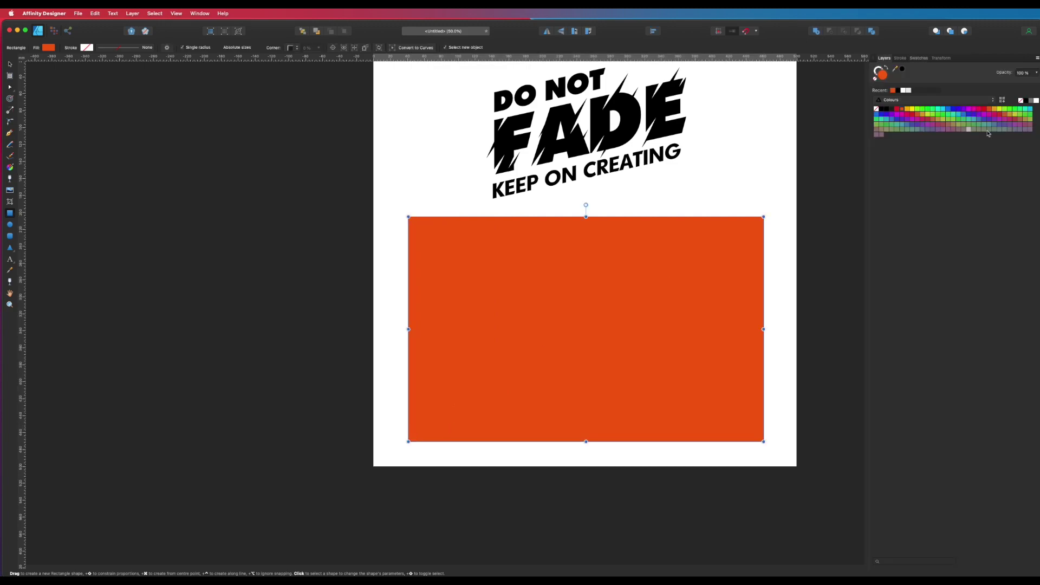
pyautogui.click(899, 91)
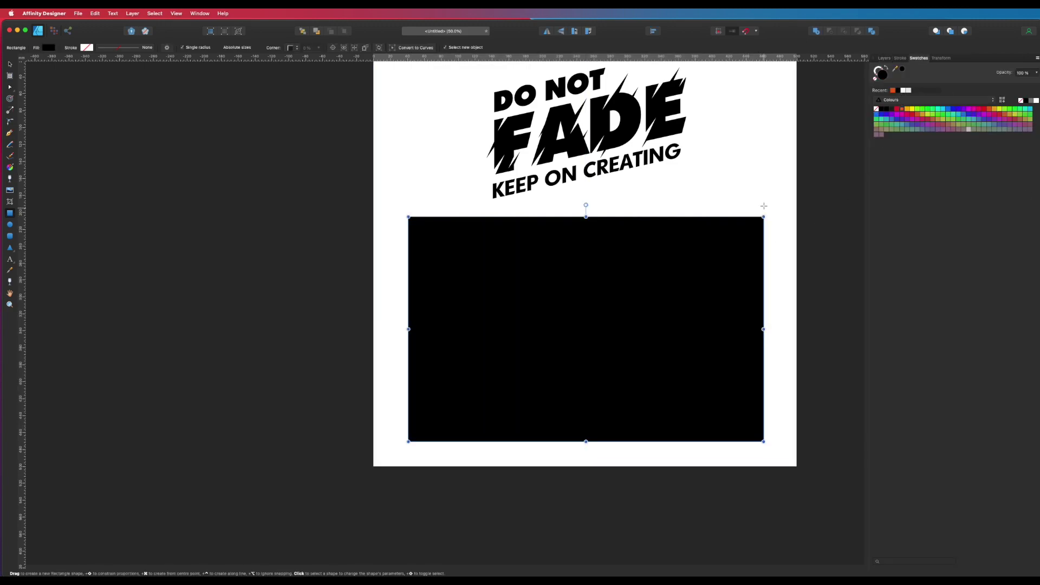
# Move the black rectangle to the bottom of the layer stack, behind the white lettering and orange spikes
pyautogui.click(884, 58)
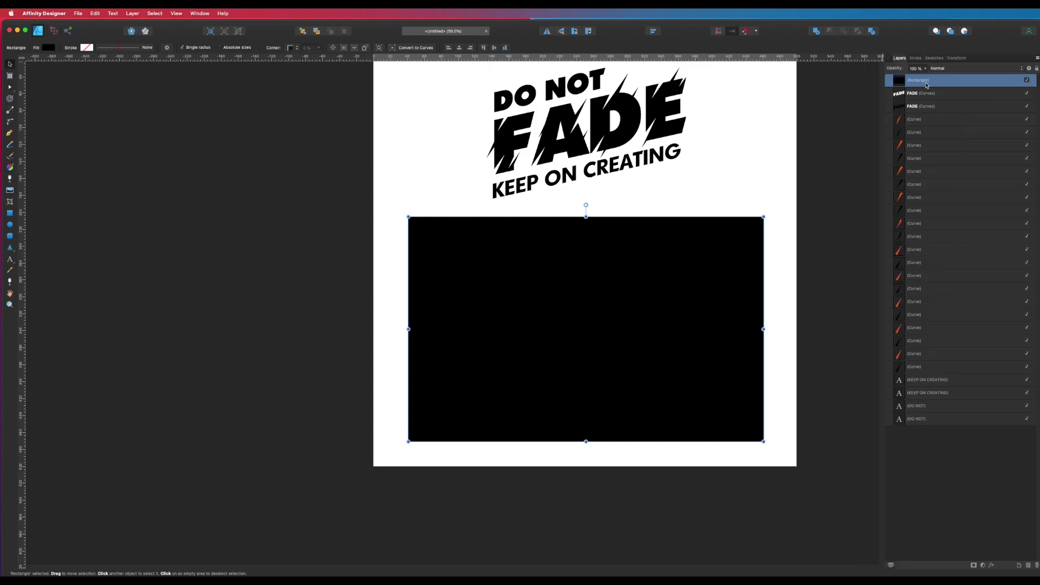
pyautogui.moveTo(933, 87); pyautogui.dragTo(905, 427)
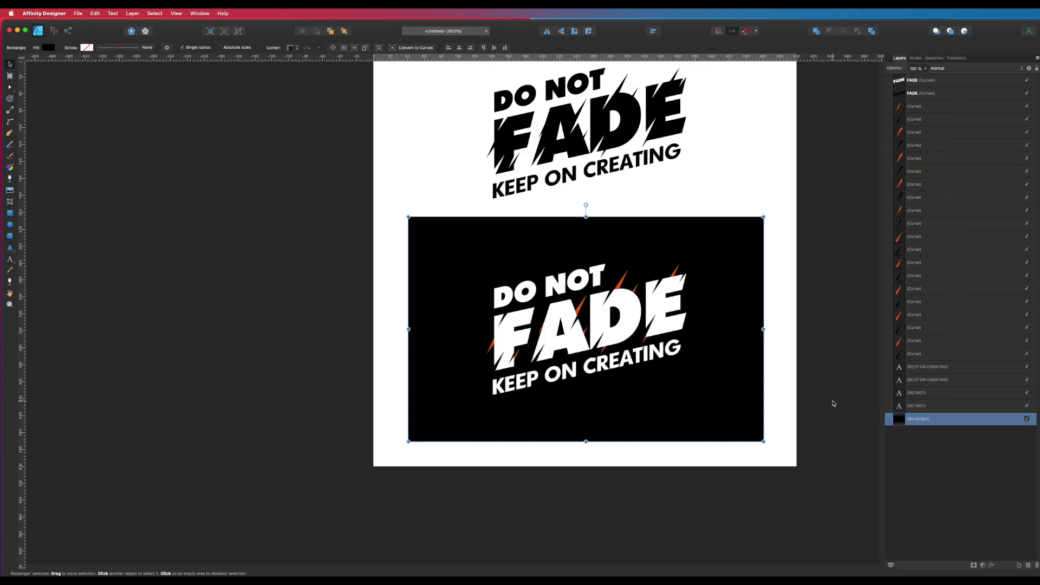
pyautogui.click(794, 348)
pyautogui.press('m')
pyautogui.press('super+equal')
pyautogui.hscroll(-3, 789, 399)
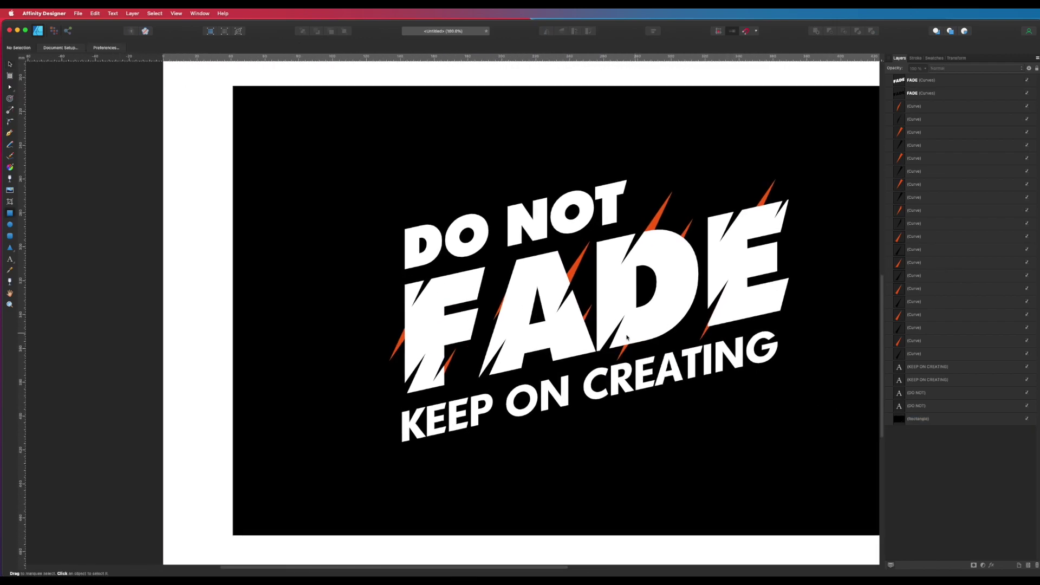
# Select the five smaller spikes beside the F, A, D and E of FADE and fill them yellow-orange from the Colours palette
pyautogui.press('v')
pyautogui.press('m')
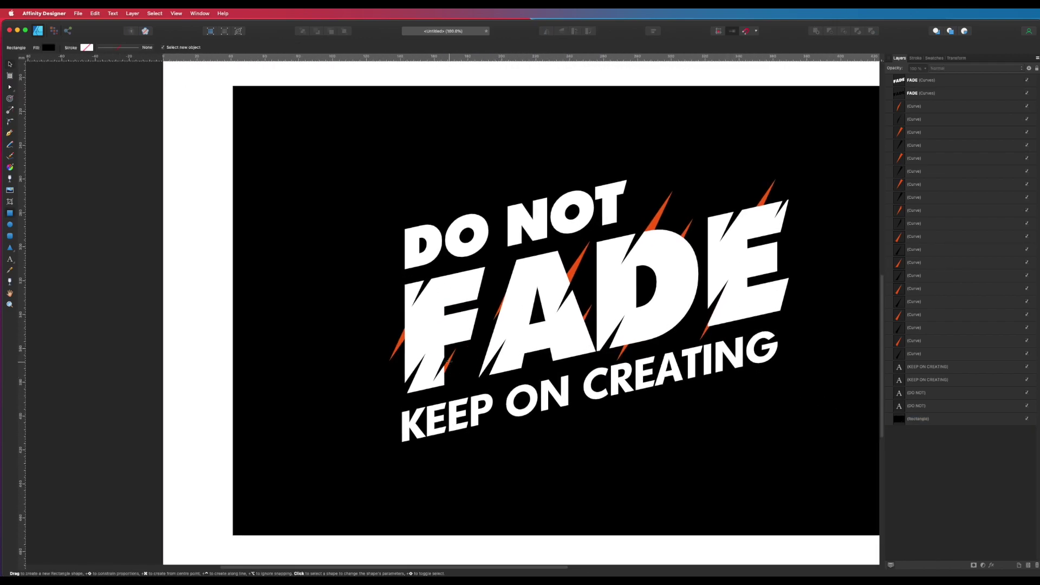
pyautogui.press('v')
pyautogui.click(449, 364)
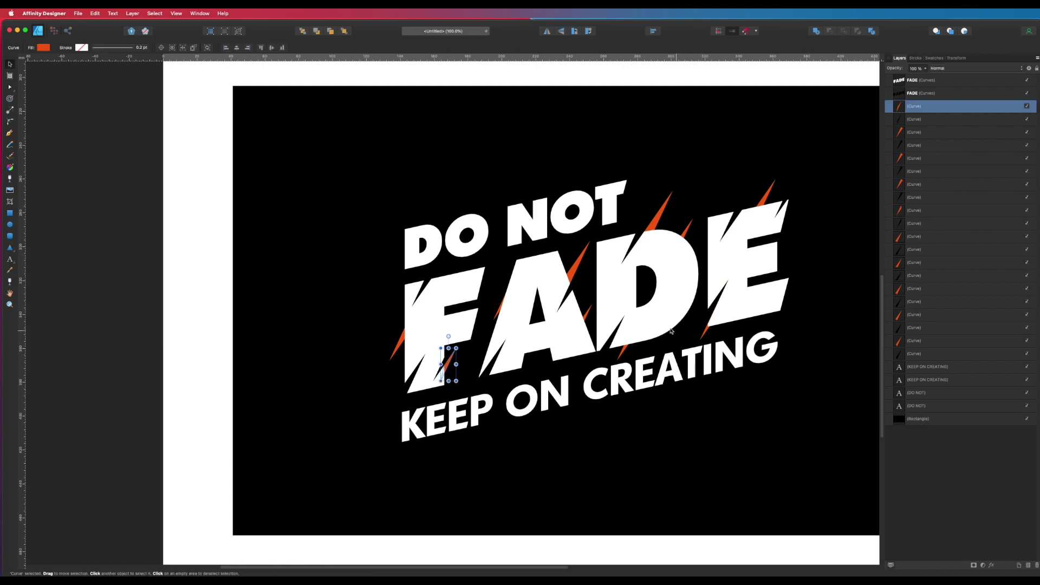
pyautogui.keyDown('shift'); pyautogui.click(588, 316); pyautogui.keyUp('shift')
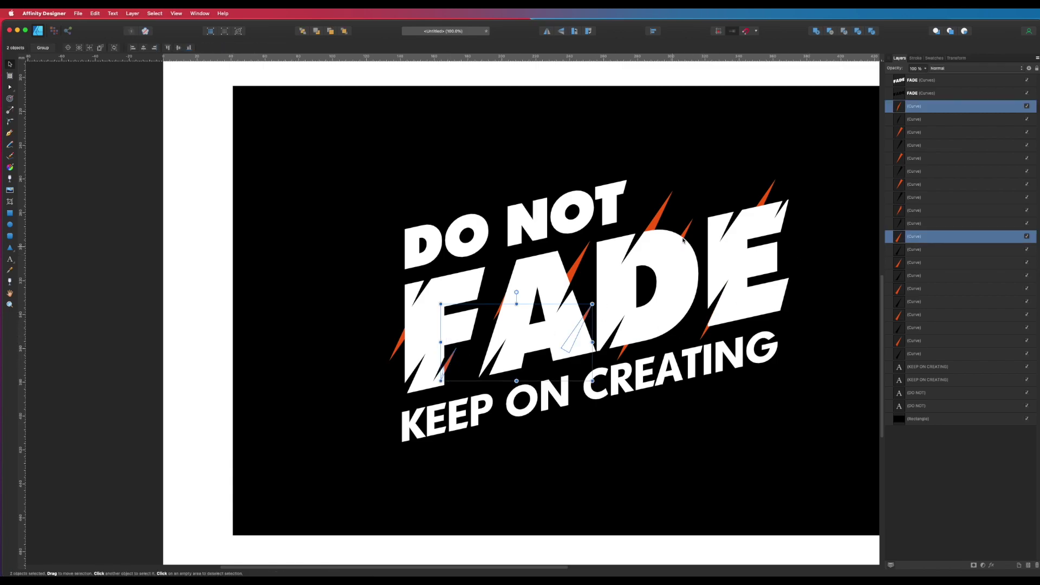
pyautogui.keyDown('shift'); pyautogui.click(623, 355); pyautogui.keyUp('shift')
pyautogui.keyDown('shift'); pyautogui.click(704, 335); pyautogui.keyUp('shift')
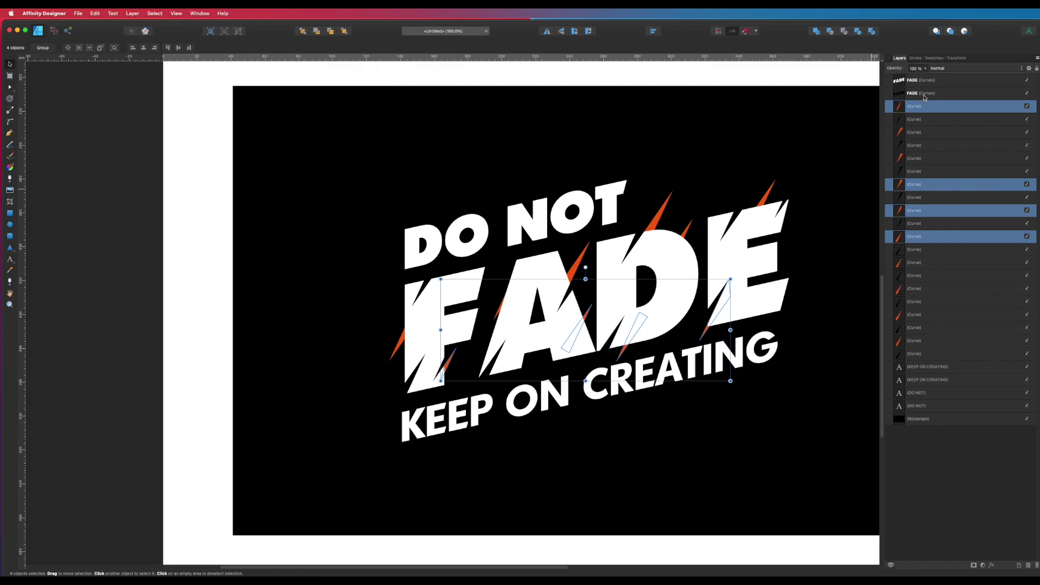
pyautogui.keyDown('shift'); pyautogui.click(705, 335); pyautogui.keyUp('shift')
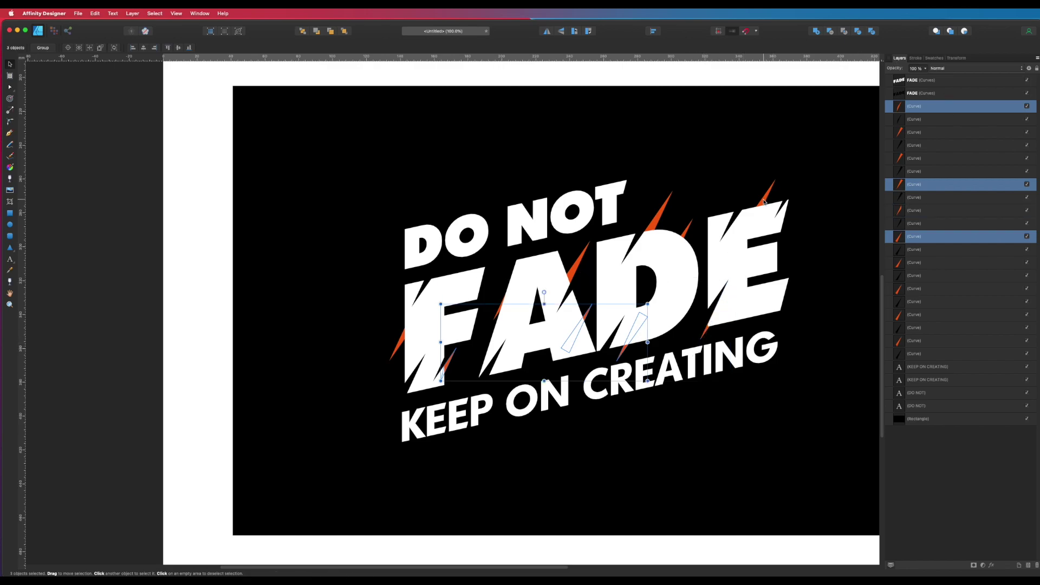
pyautogui.keyDown('shift'); pyautogui.click(764, 202); pyautogui.keyUp('shift')
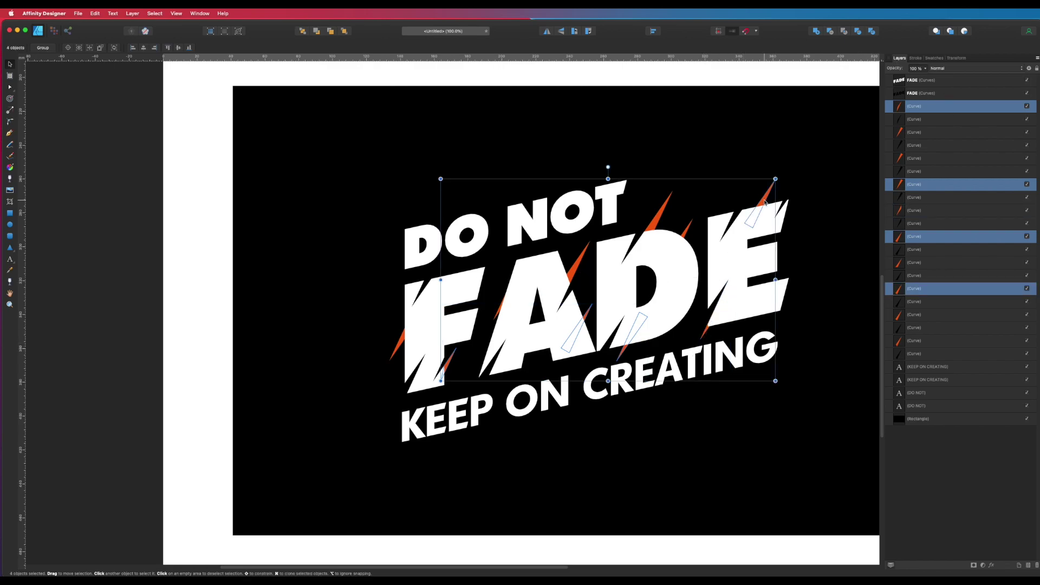
pyautogui.keyDown('shift'); pyautogui.click(689, 233); pyautogui.keyUp('shift')
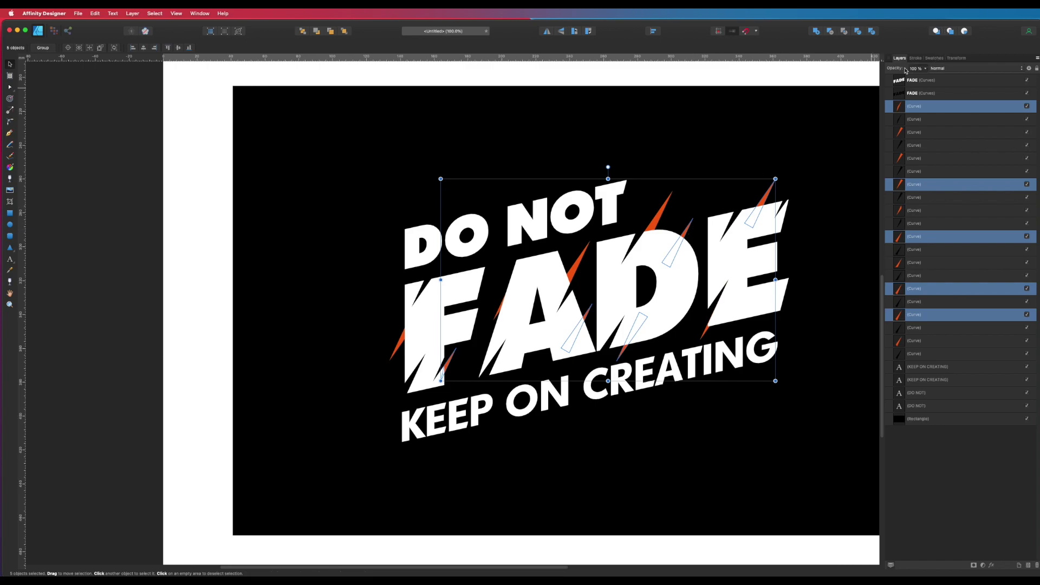
pyautogui.click(939, 58)
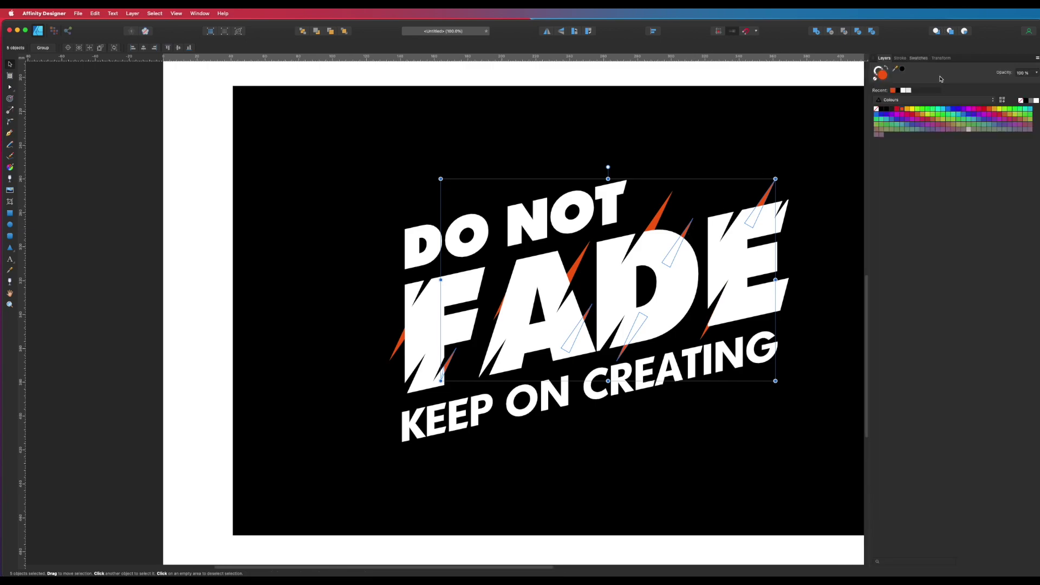
pyautogui.click(908, 110)
pyautogui.click(803, 90)
# Duplicate the orange-red spike beside the F and place the copy in the slash at the lower-left foot of the A
pyautogui.press('space')
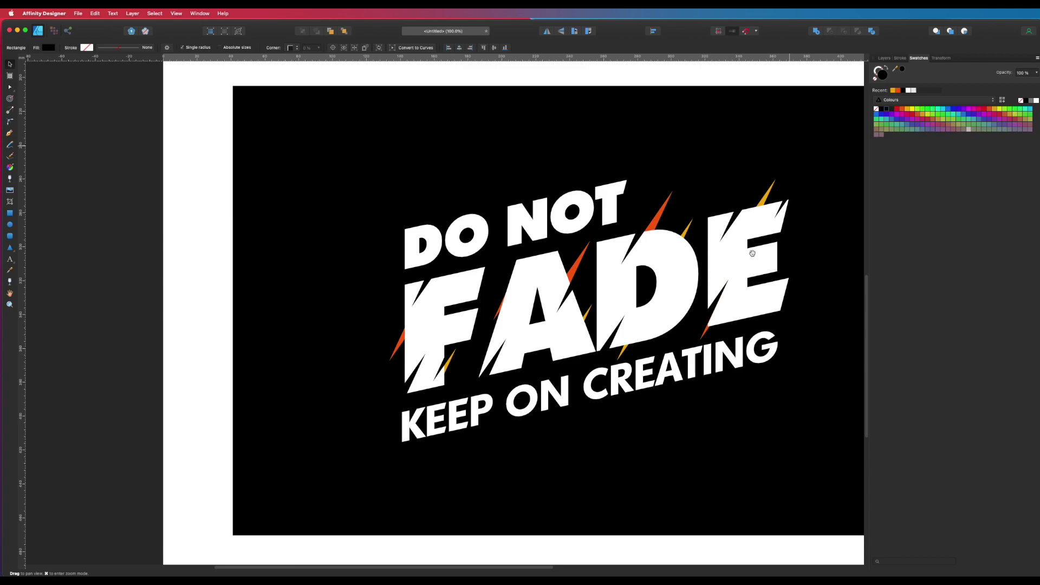
pyautogui.moveTo(754, 252); pyautogui.dragTo(779, 205)
pyautogui.moveTo(711, 259); pyautogui.dragTo(664, 251)
pyautogui.moveTo(625, 300); pyautogui.dragTo(656, 281)
pyautogui.press('m')
pyautogui.press('v')
pyautogui.press('m')
pyautogui.press('v')
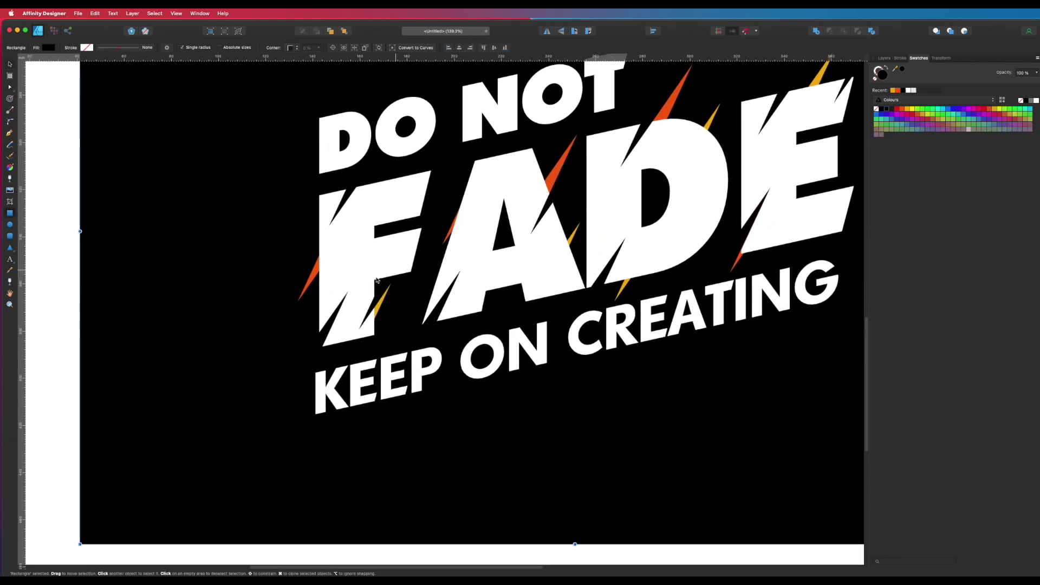
pyautogui.click(319, 278)
pyautogui.click(453, 306)
pyautogui.moveTo(453, 307); pyautogui.dragTo(457, 311)
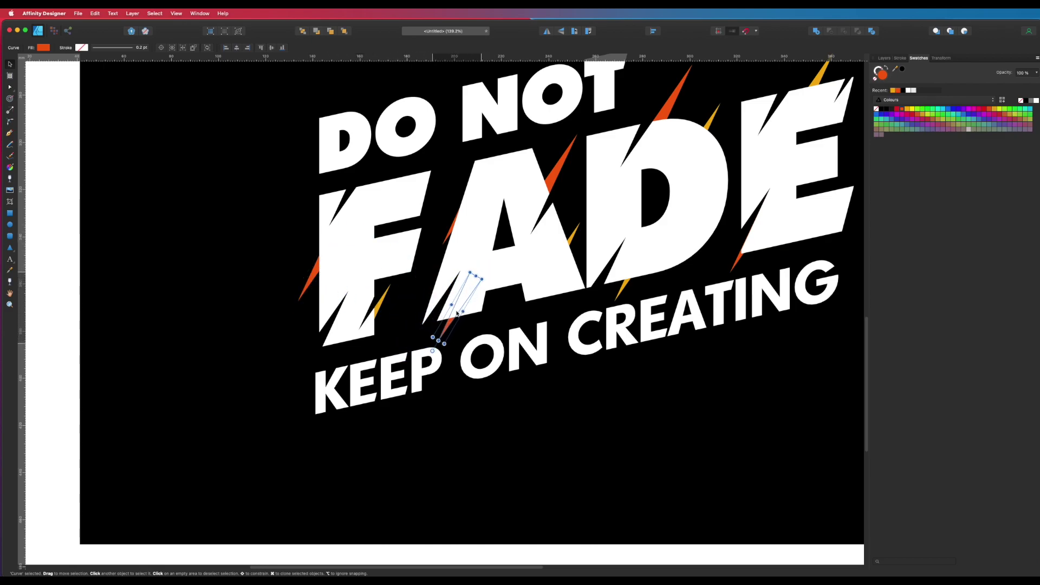
pyautogui.click(385, 418)
# Reshape the orange-red spike below the E by deleting its top node and moving an edge node to the letter's lower-left corner
pyautogui.hscroll(5, 542, 325)
pyautogui.scroll(2, 542, 325)
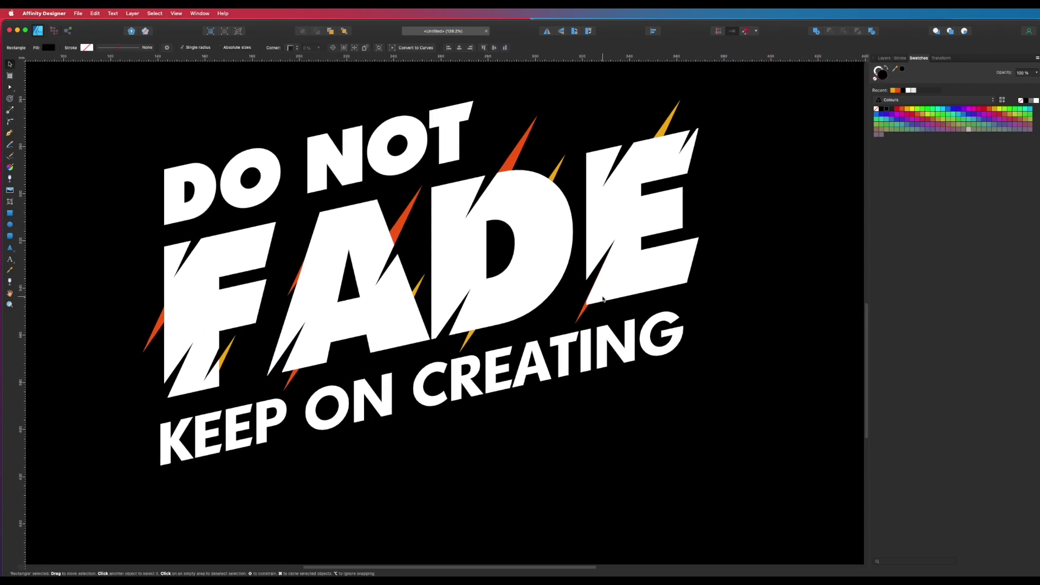
pyautogui.scroll(5, 600, 302)
pyautogui.press('a')
pyautogui.click(651, 207)
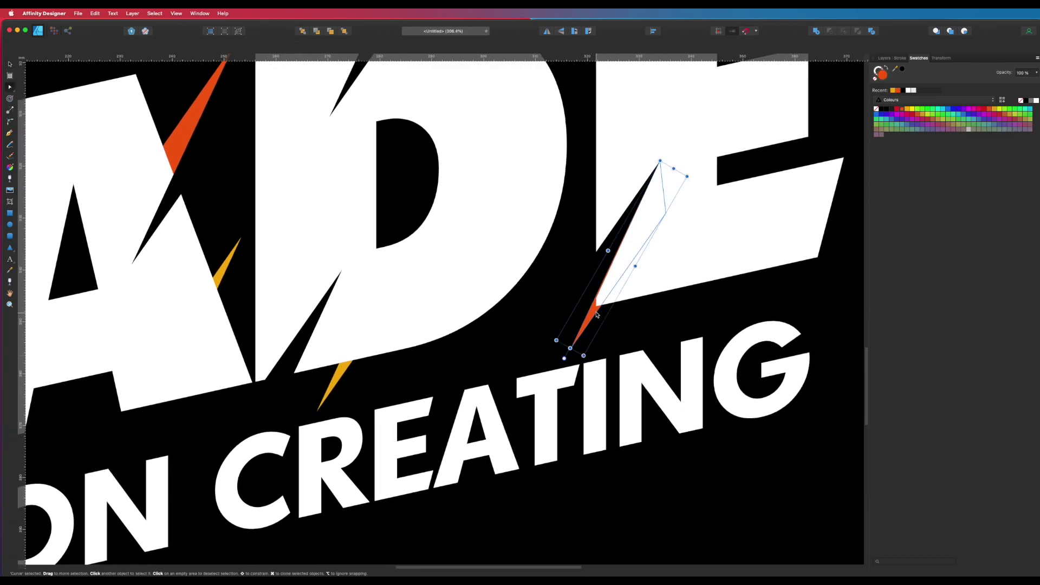
pyautogui.click(660, 162)
pyautogui.press('Delete')
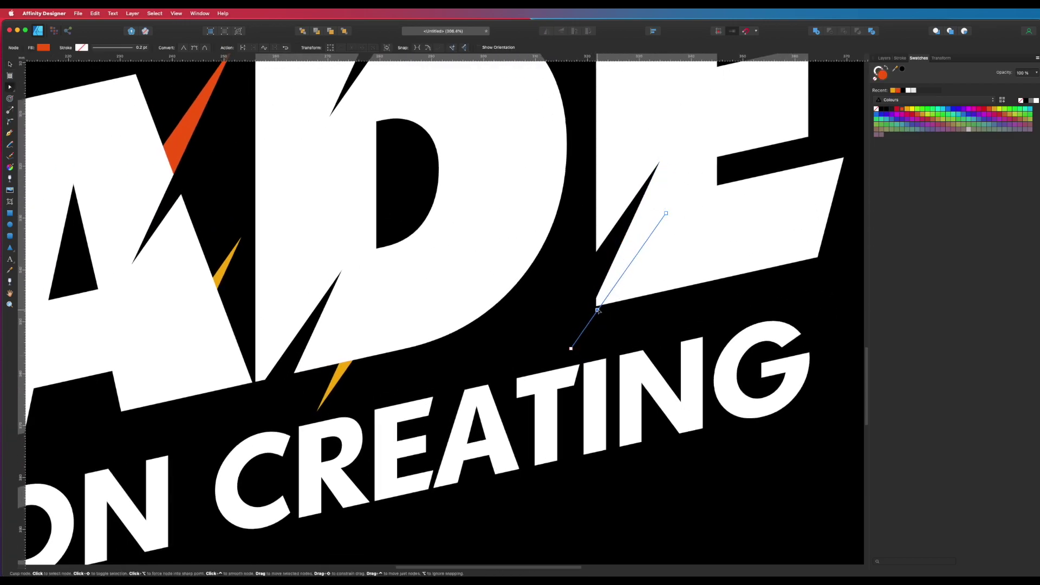
pyautogui.moveTo(597, 299); pyautogui.dragTo(601, 297)
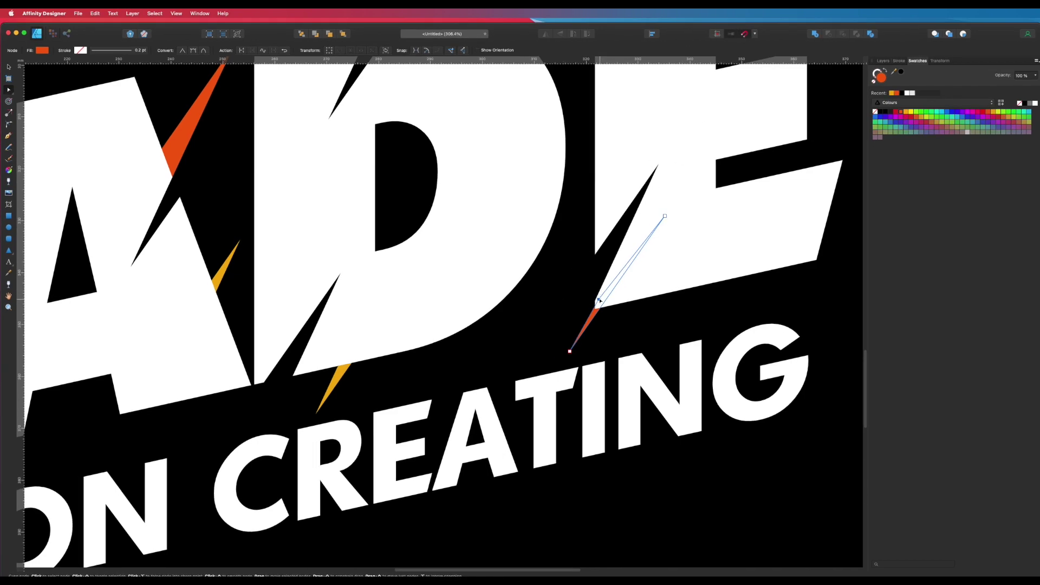
pyautogui.click(661, 310)
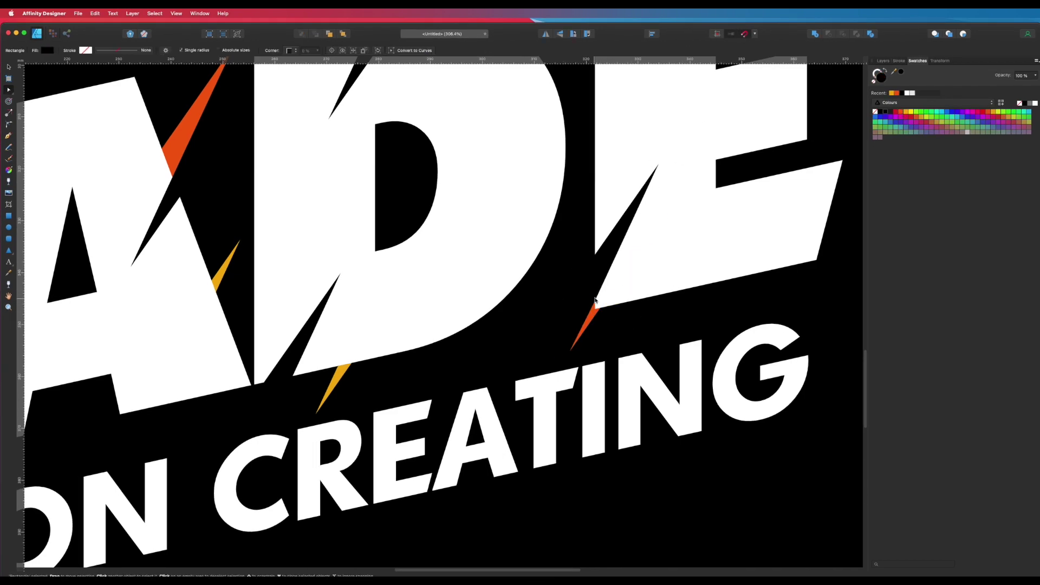
pyautogui.keyDown('alt'); pyautogui.click(516, 313); pyautogui.keyUp('alt')
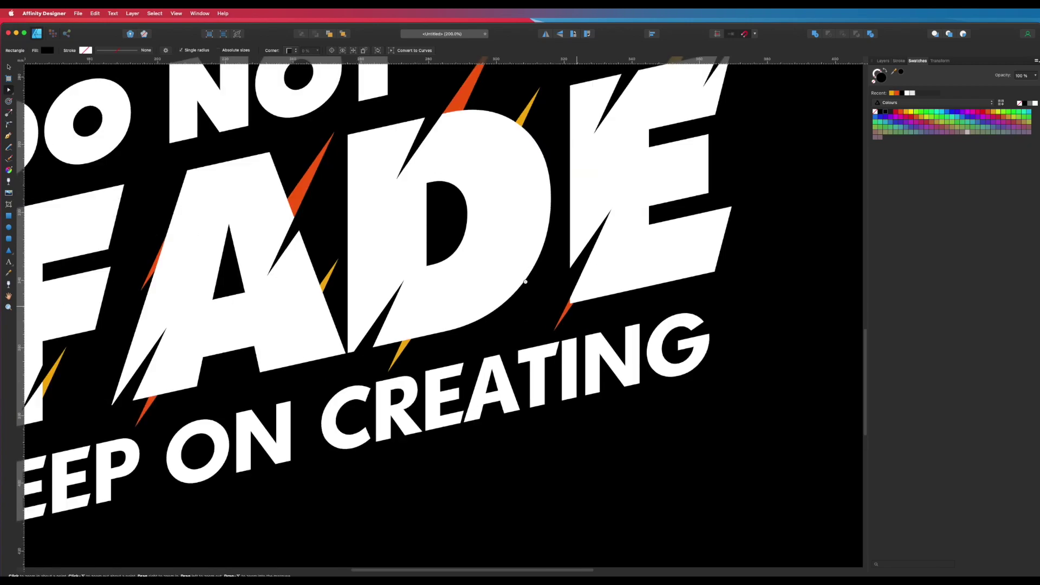
pyautogui.keyDown('alt'); pyautogui.click(525, 281); pyautogui.keyUp('alt')
pyautogui.keyDown('alt'); pyautogui.click(542, 271); pyautogui.keyUp('alt')
pyautogui.keyDown('alt'); pyautogui.click(564, 260); pyautogui.keyUp('alt')
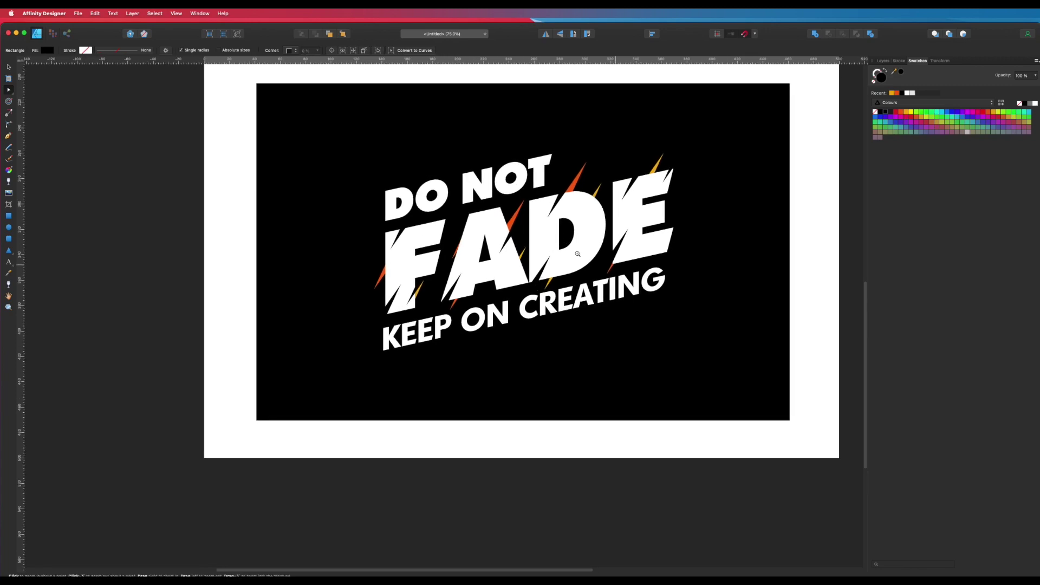
pyautogui.click(558, 249)
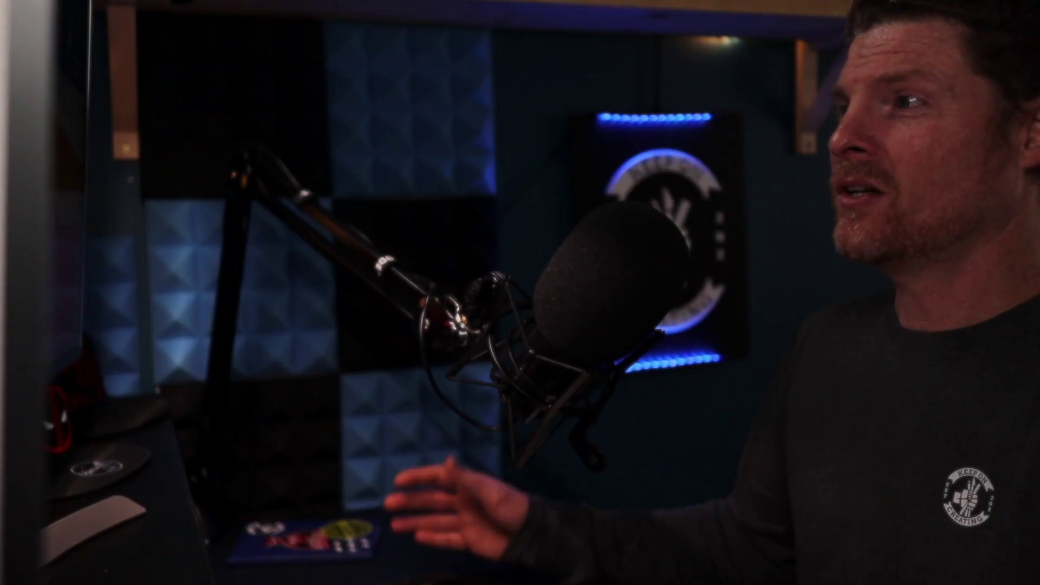